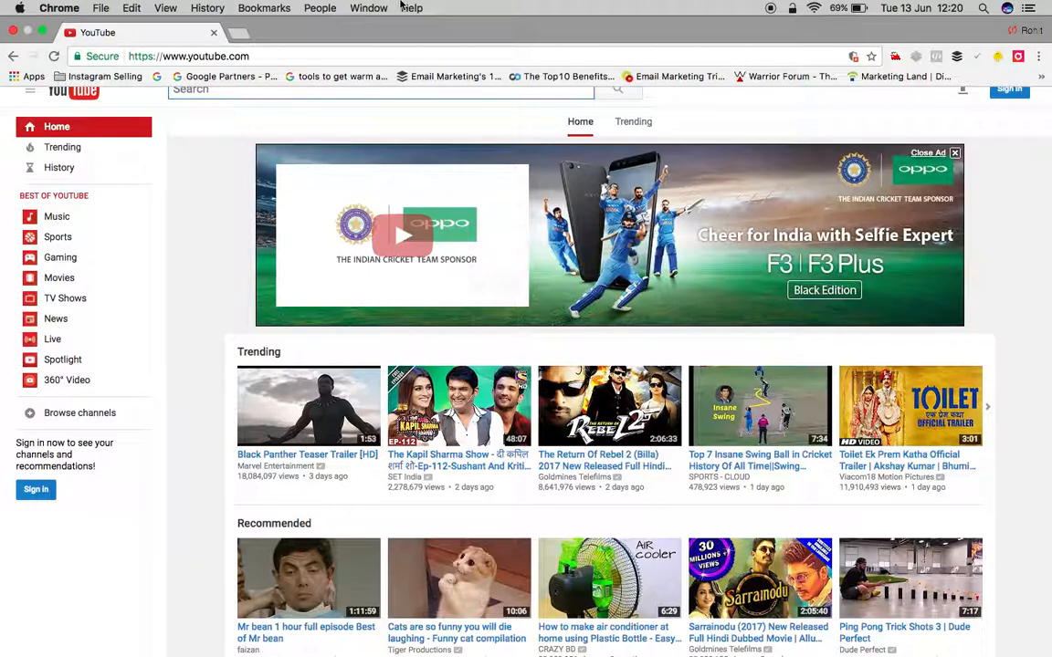
# Step: Go from the YouTube page to adwords.google.com in Chrome
pyautogui.click(370, 56)
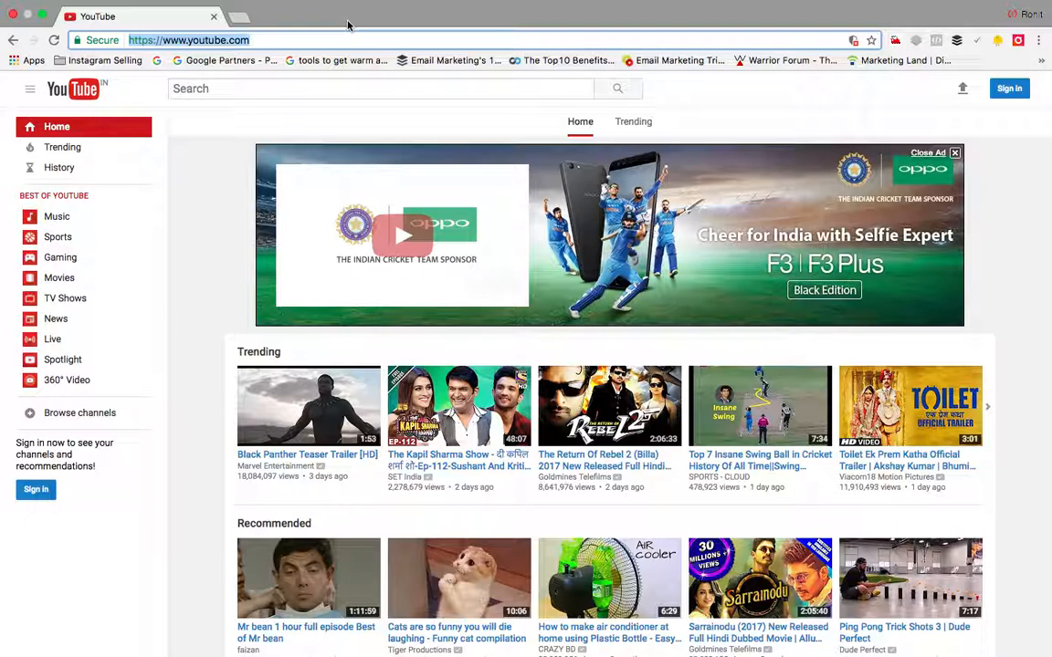
pyautogui.write('ad')
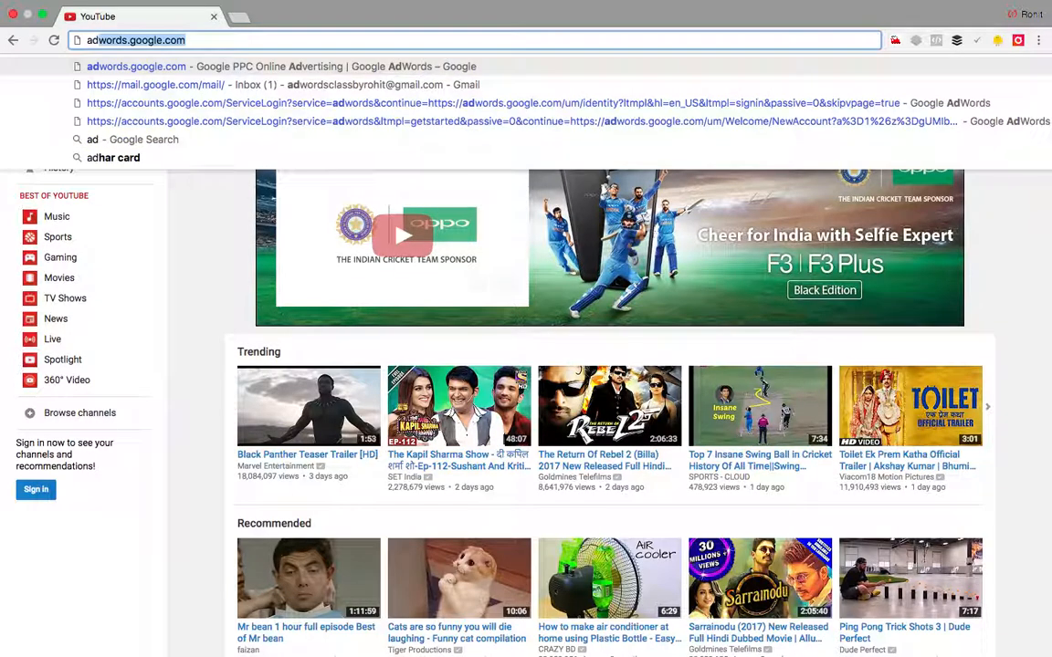
pyautogui.write('wo')
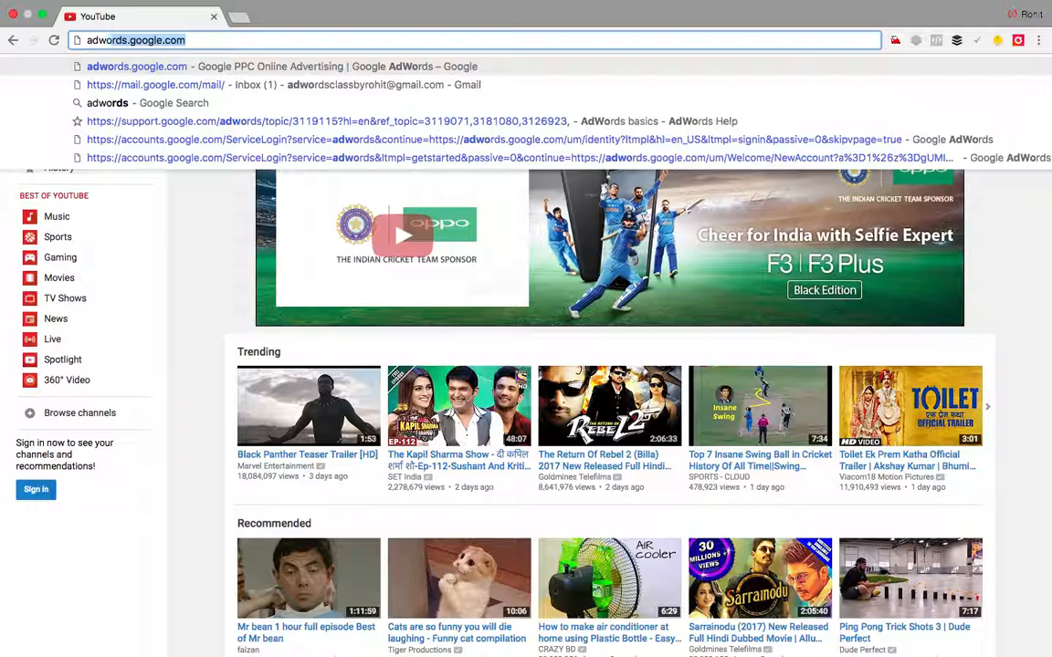
pyautogui.write('rds.gog')
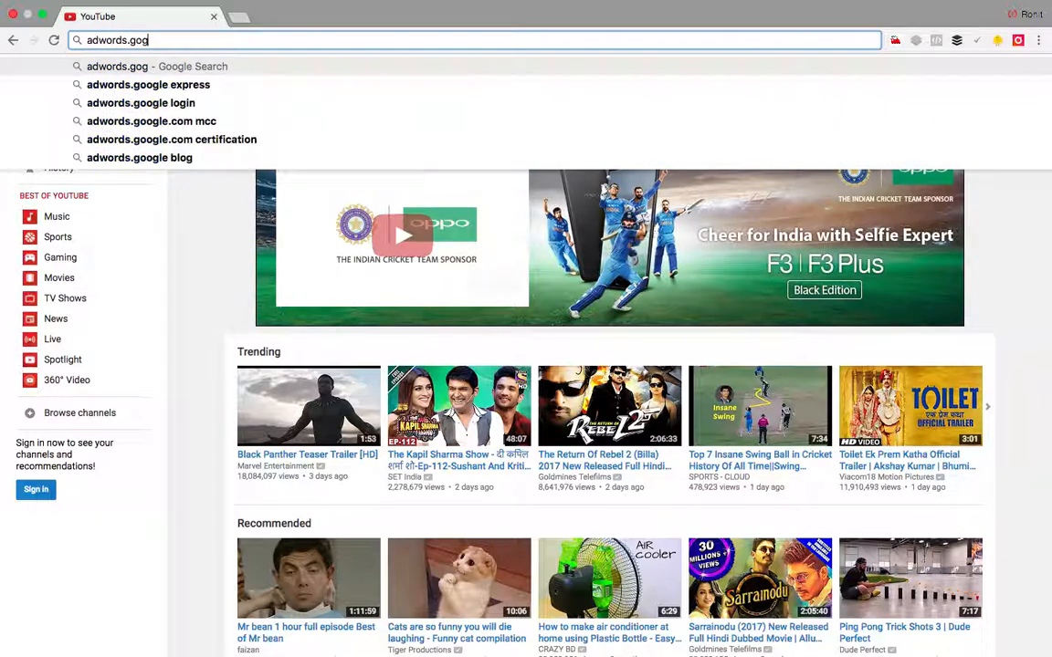
pyautogui.press('BackSpace')
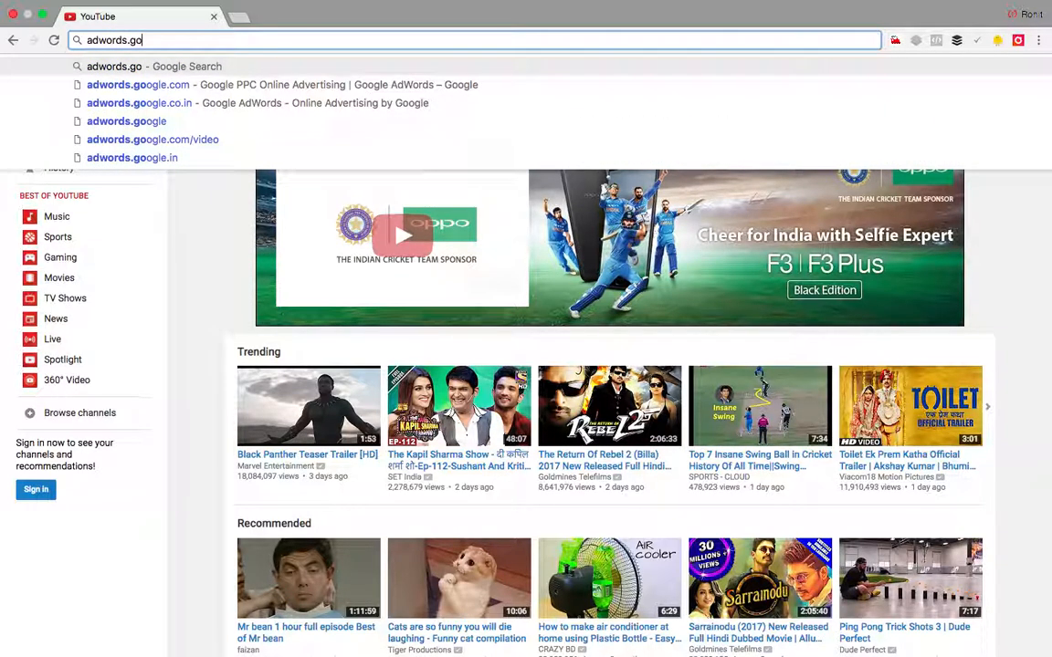
pyautogui.write('ogle.co')
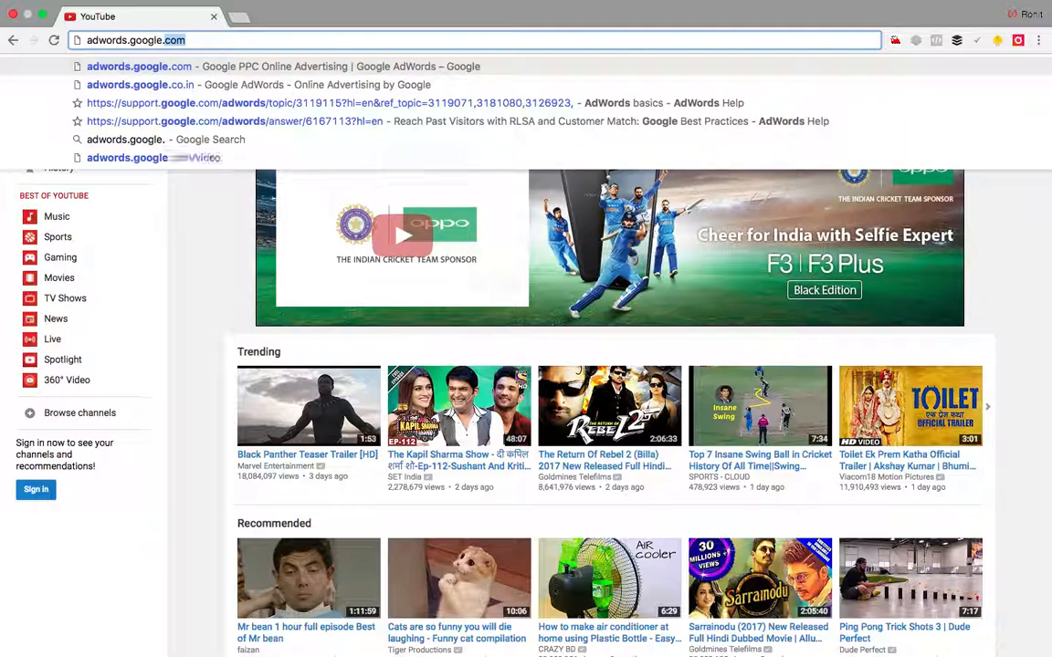
pyautogui.write('m')
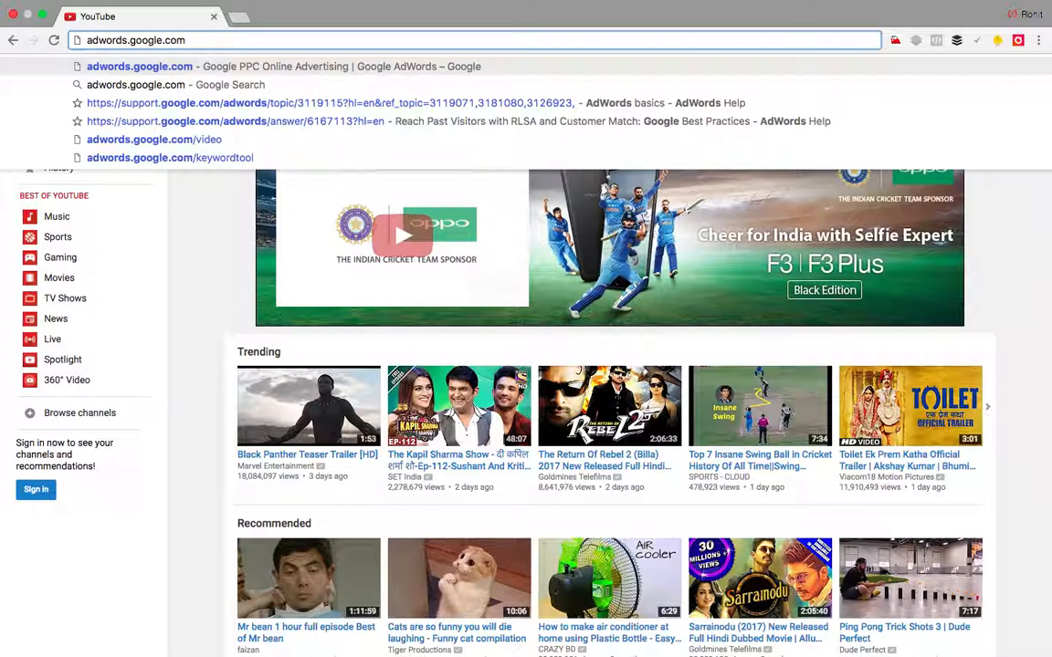
pyautogui.press('Return')
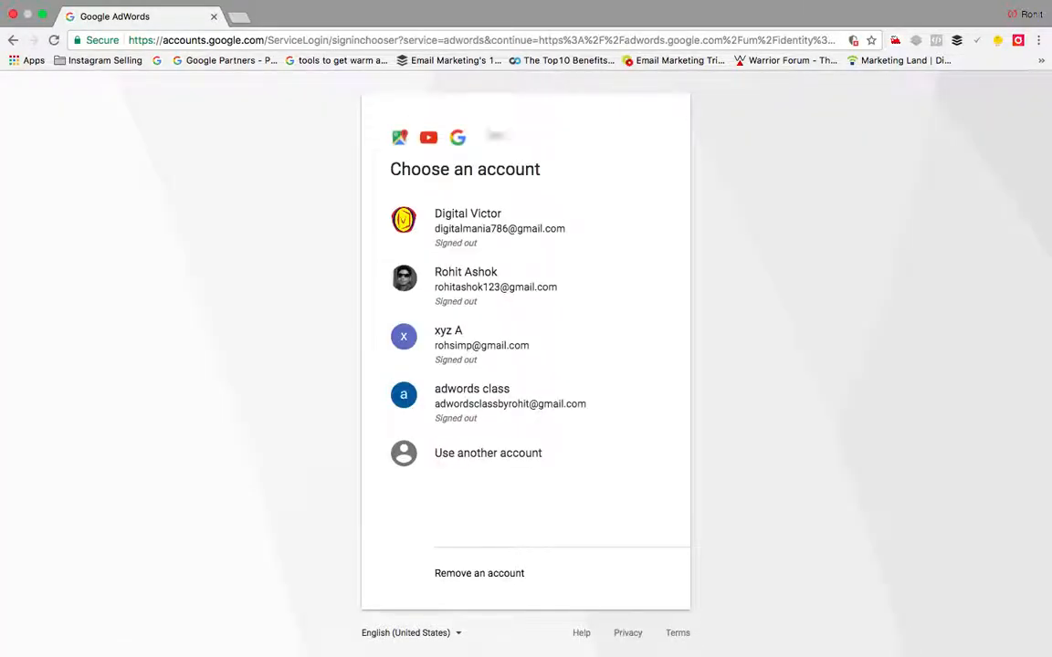
# Step: Sign in with the class account by choosing it and entering its password
pyautogui.click(498, 404)
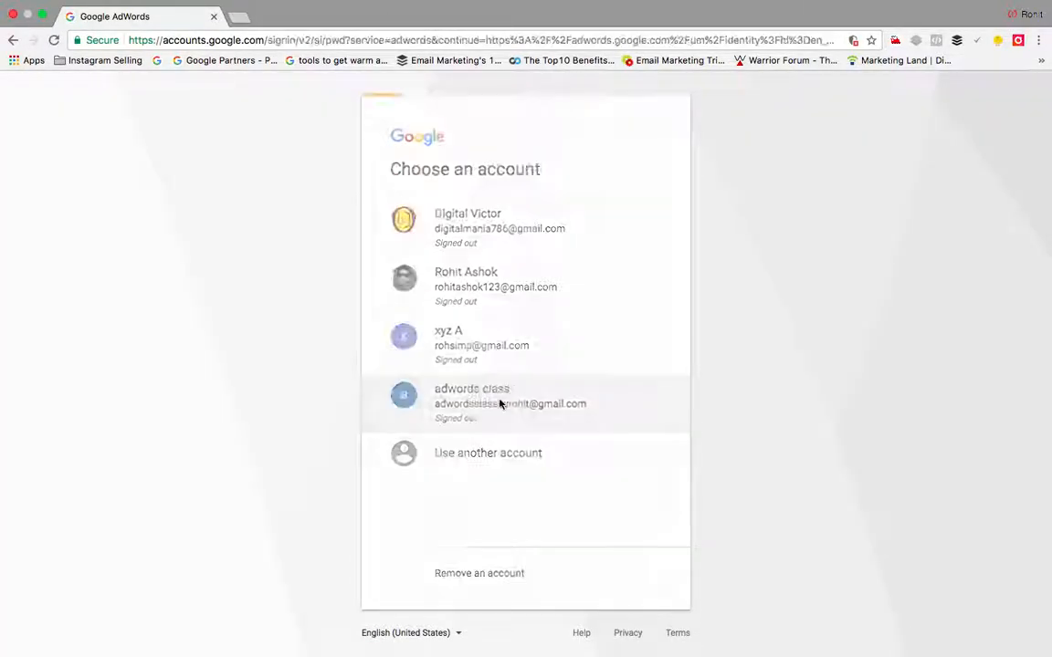
pyautogui.write('••')
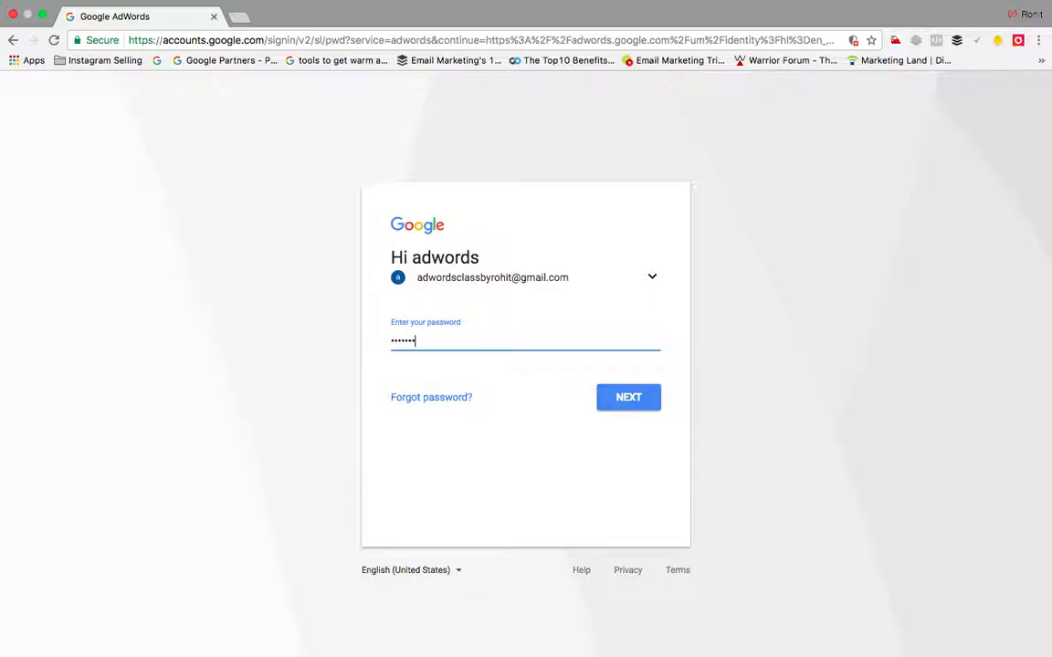
pyautogui.click(630, 399)
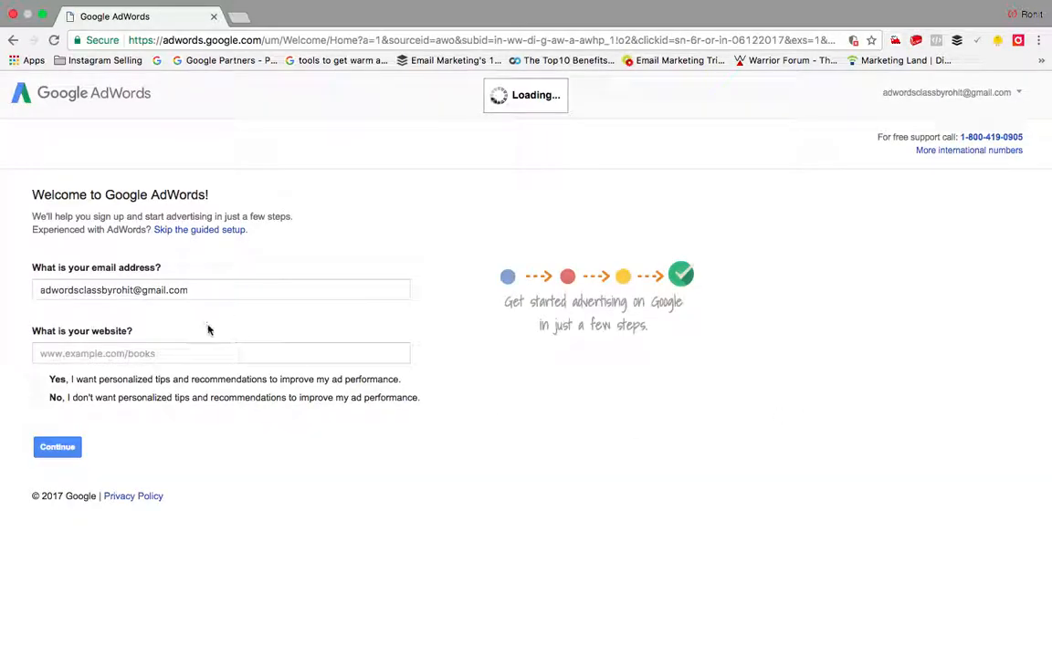
pyautogui.click(205, 352)
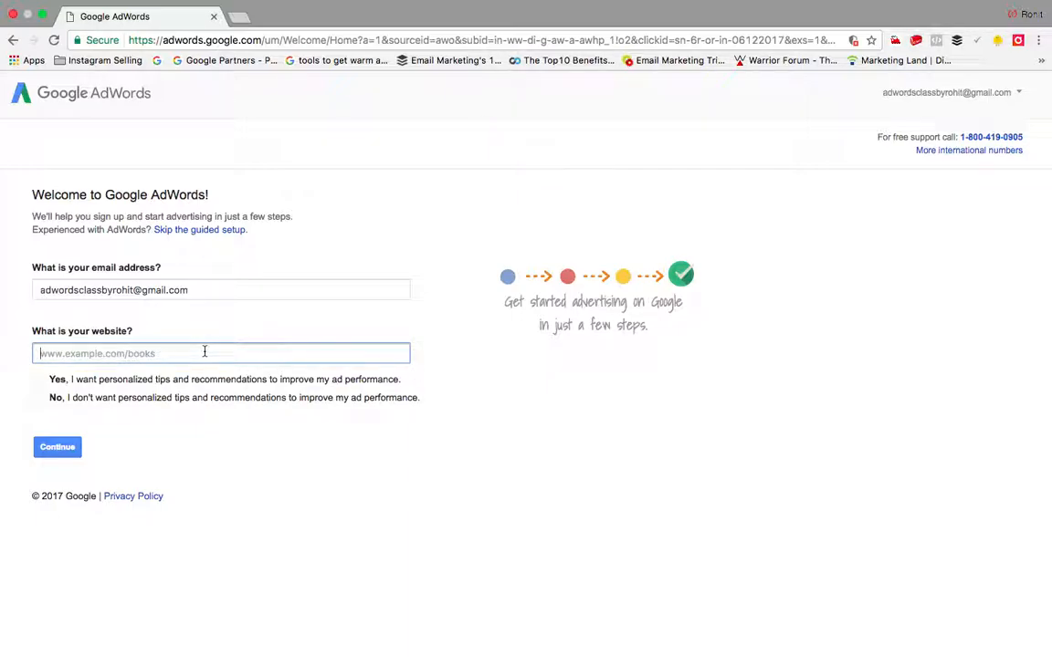
pyautogui.write('www')
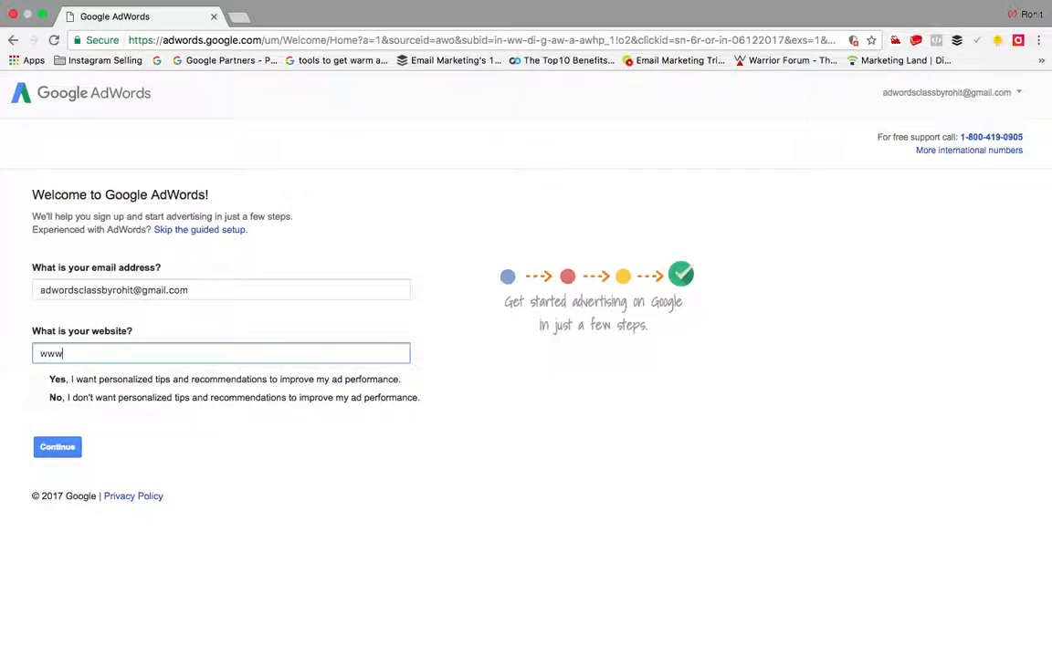
pyautogui.write('.shopnito.com')
pyautogui.click(237, 17)
pyautogui.write('ad')
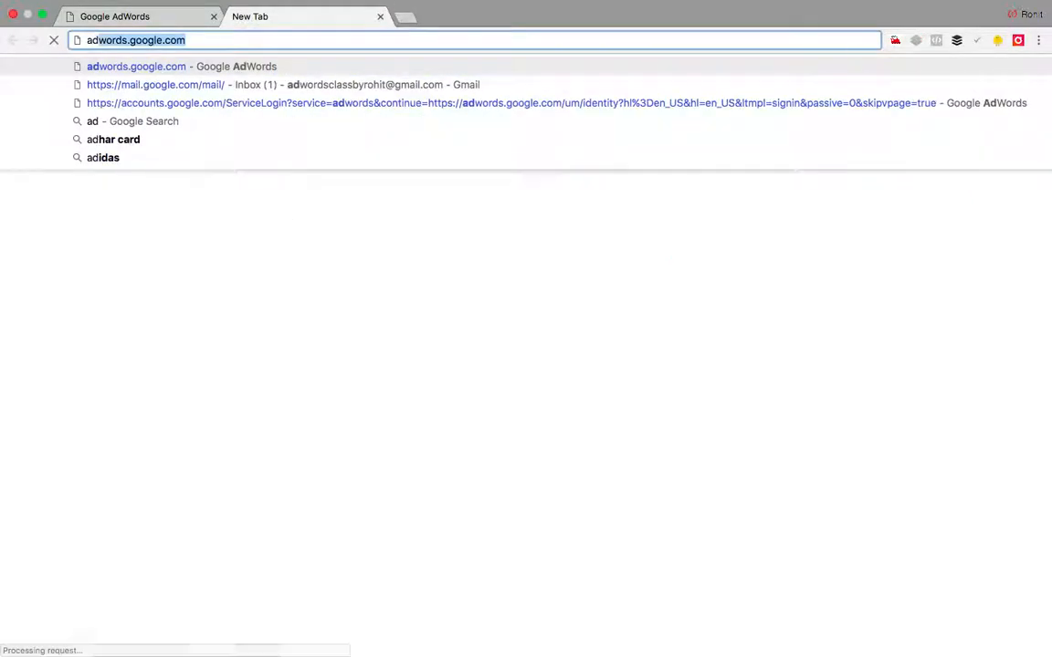
pyautogui.press('Return')
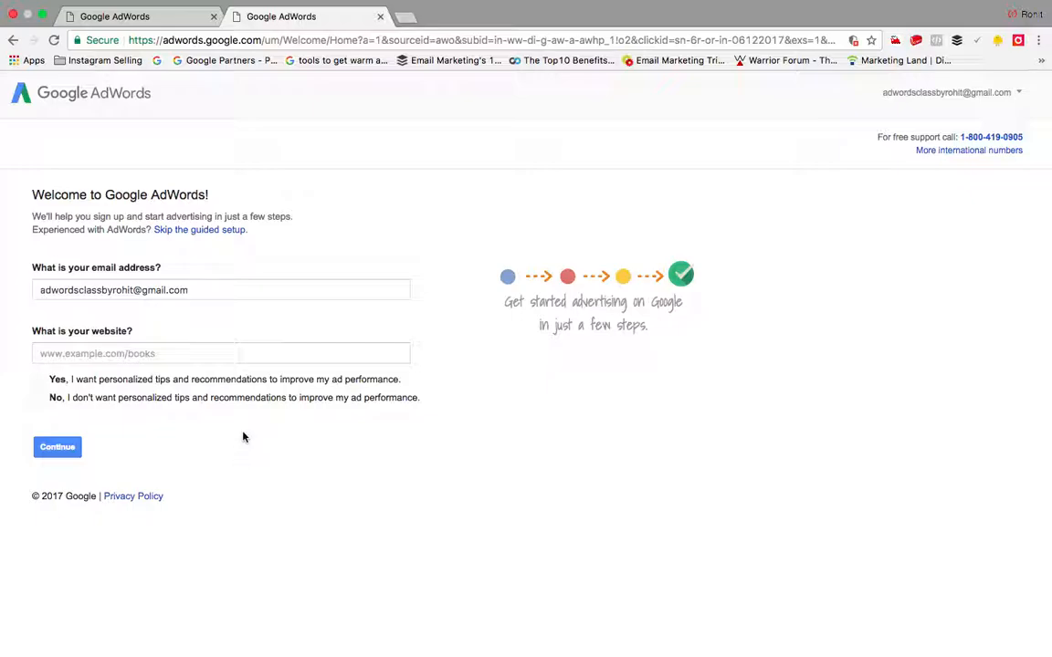
# Step: Close the second tab, choose Yes for personalized tips, and continue past the welcome form
pyautogui.click(381, 19)
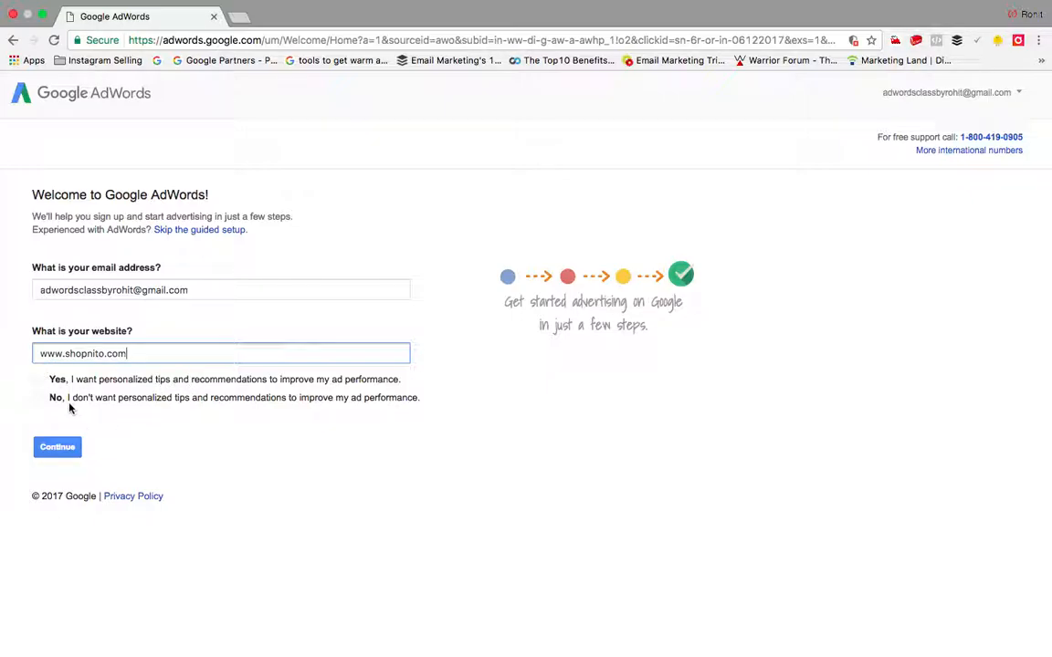
pyautogui.click(39, 381)
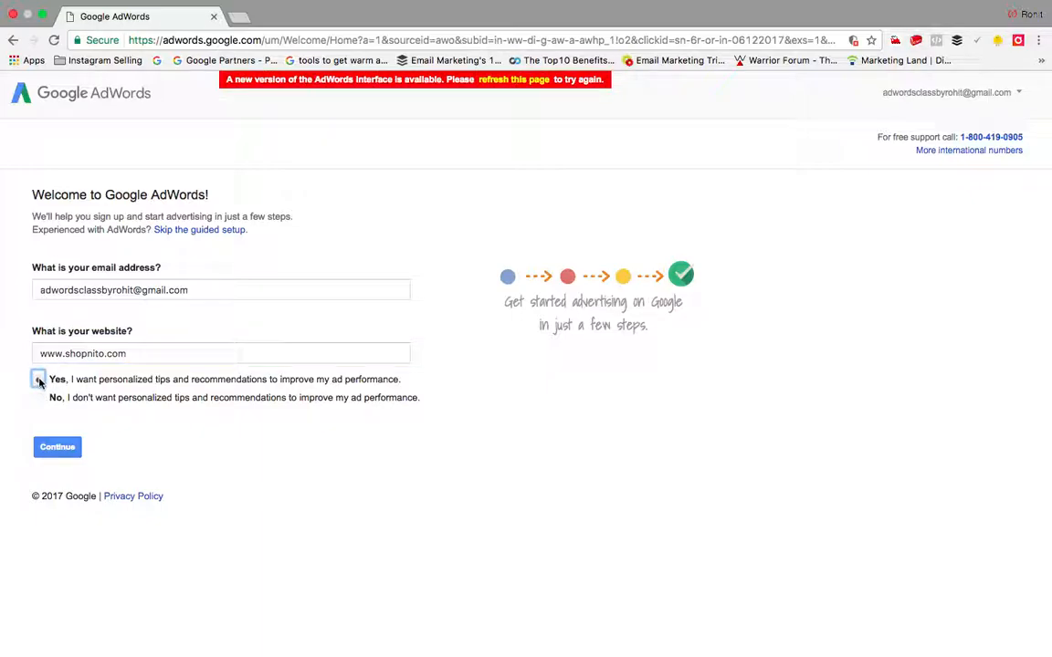
pyautogui.click(70, 448)
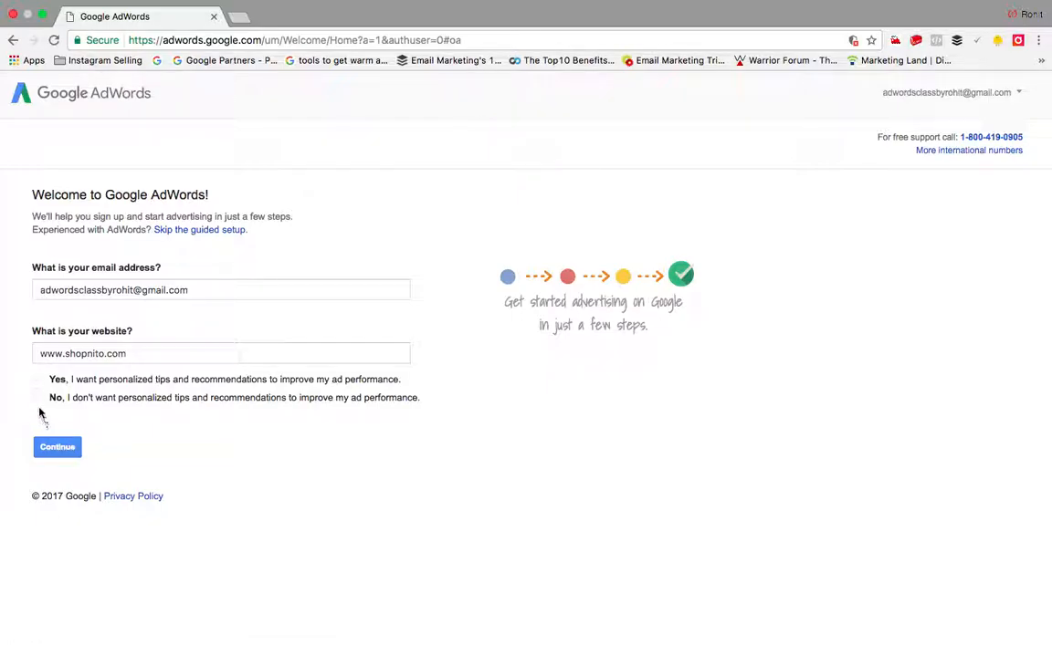
pyautogui.click(37, 379)
pyautogui.click(71, 451)
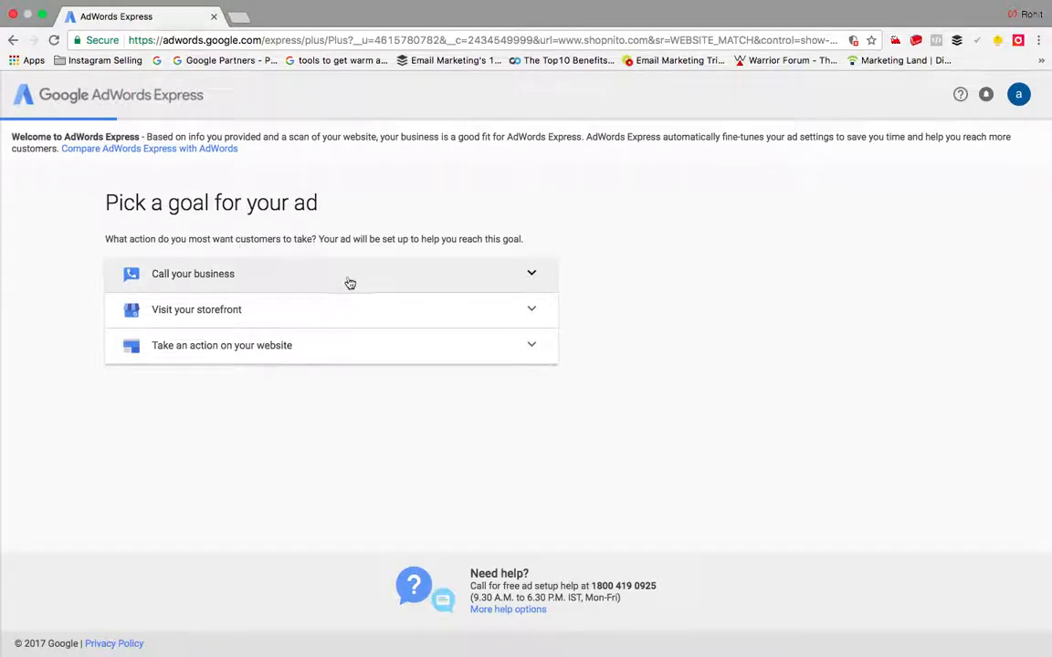
pyautogui.click(352, 356)
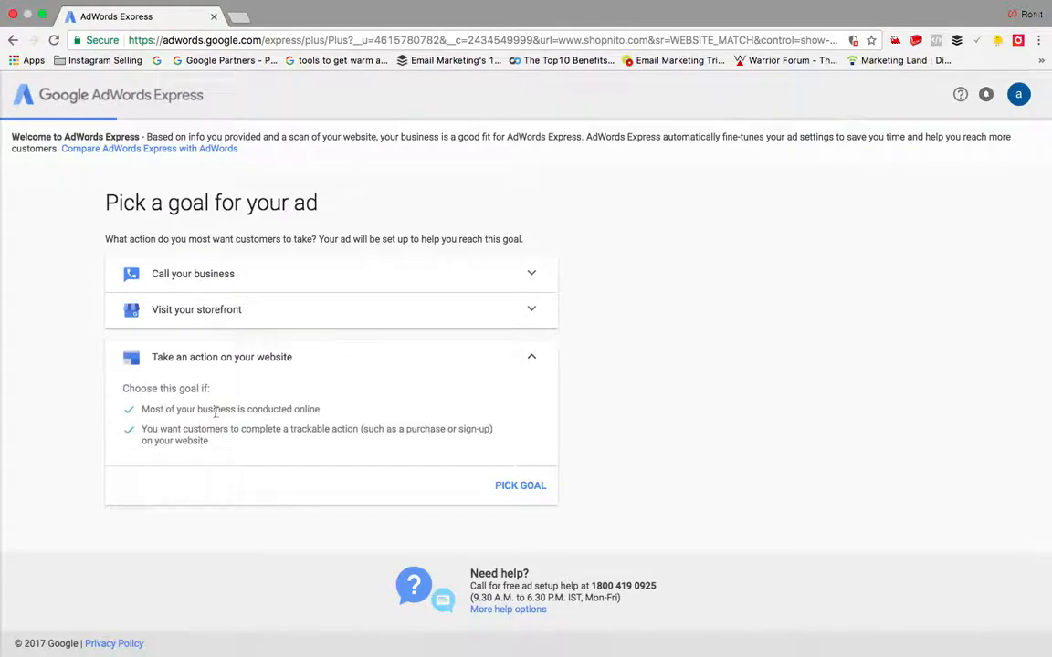
pyautogui.click(526, 485)
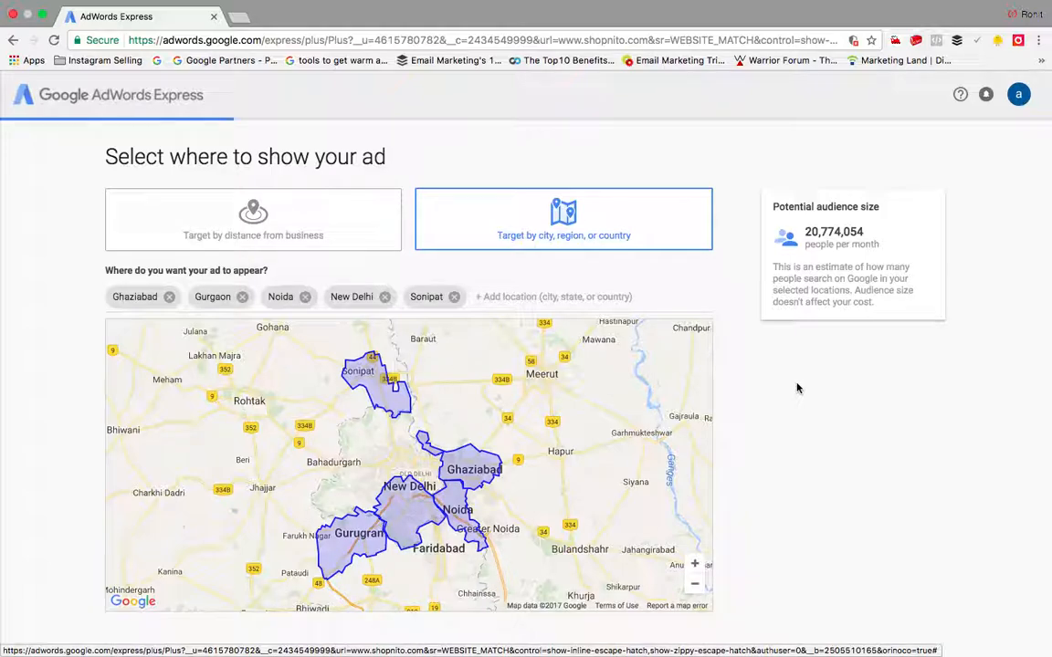
pyautogui.scroll(-1, 797, 389)
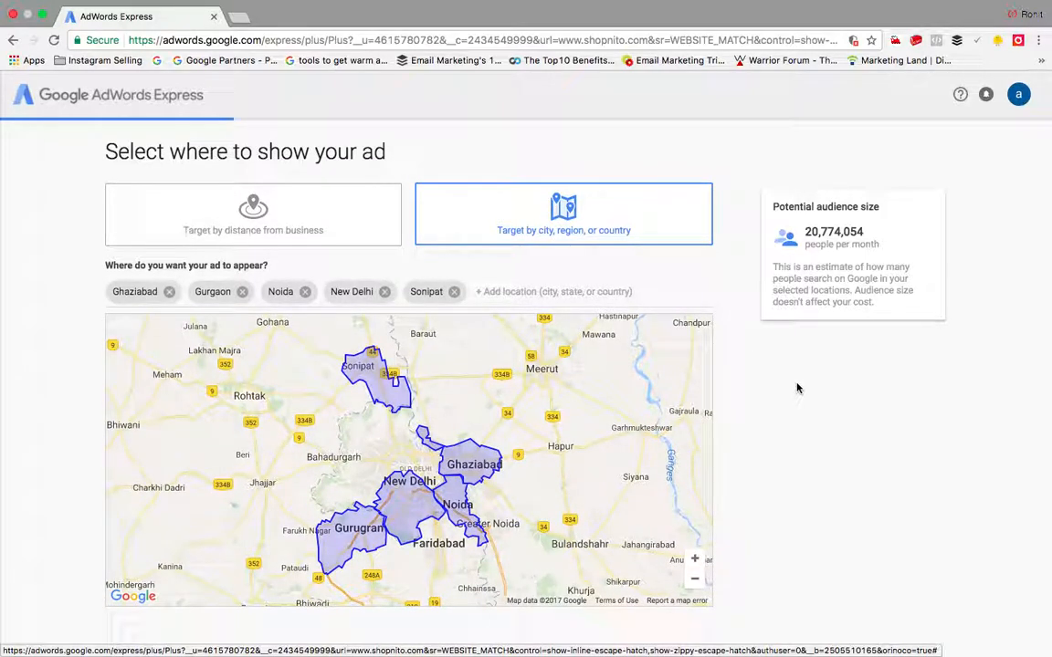
pyautogui.scroll(-2, 797, 389)
pyautogui.scroll(2, 797, 389)
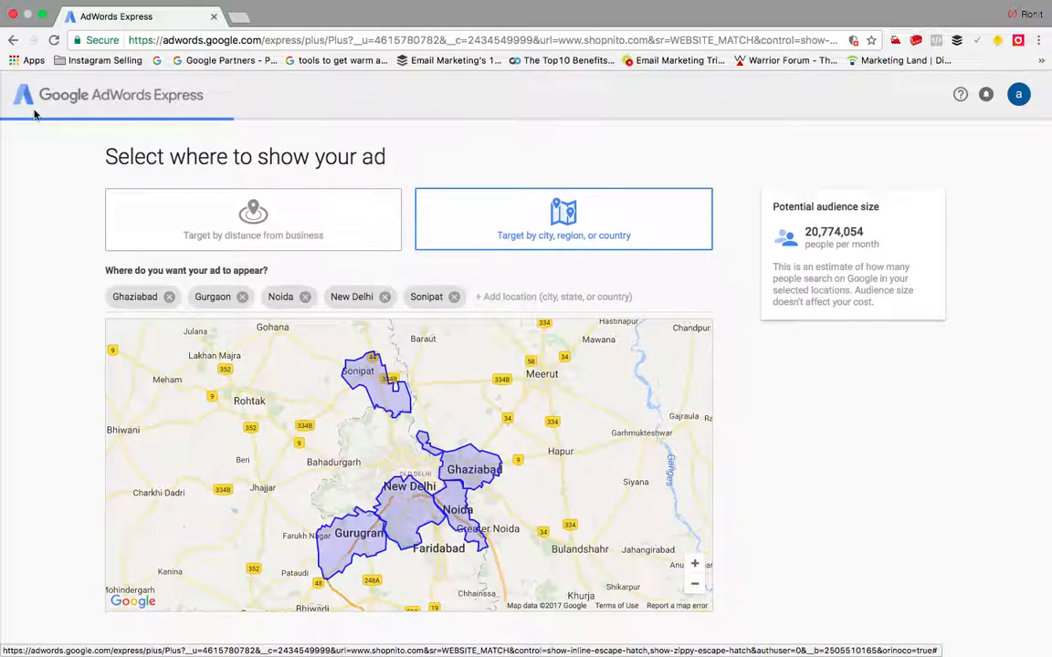
pyautogui.click(12, 41)
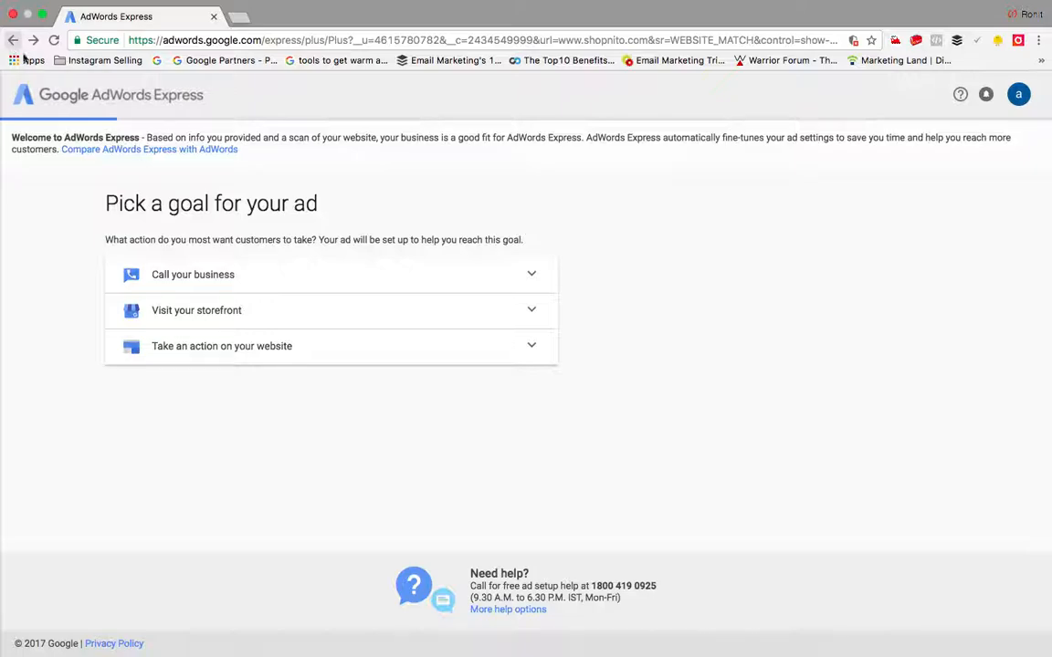
# Step: Switch from AdWords Express to full AdWords through the comparison dialog
pyautogui.click(115, 148)
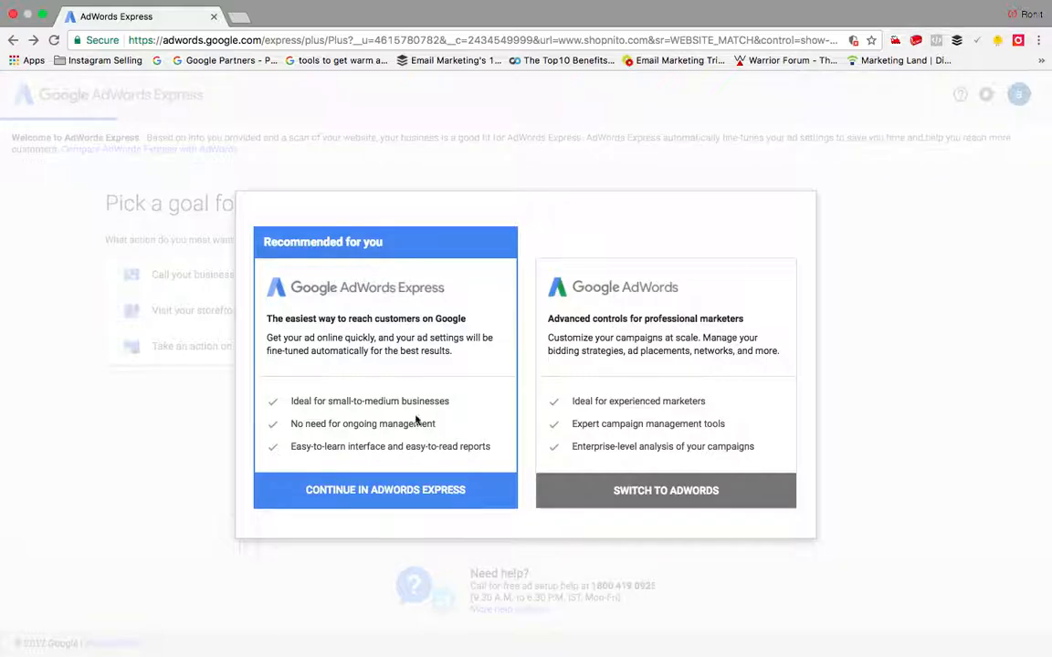
pyautogui.click(649, 495)
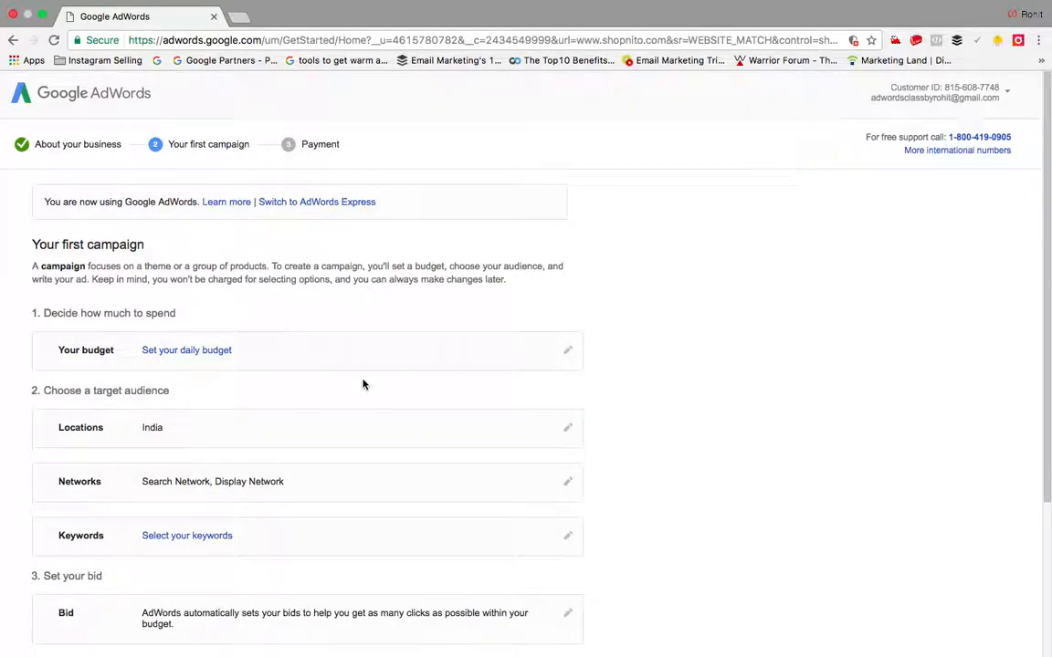
# Step: Set the campaign's daily budget to Rs.1,500.00
pyautogui.scroll(-2, 362, 385)
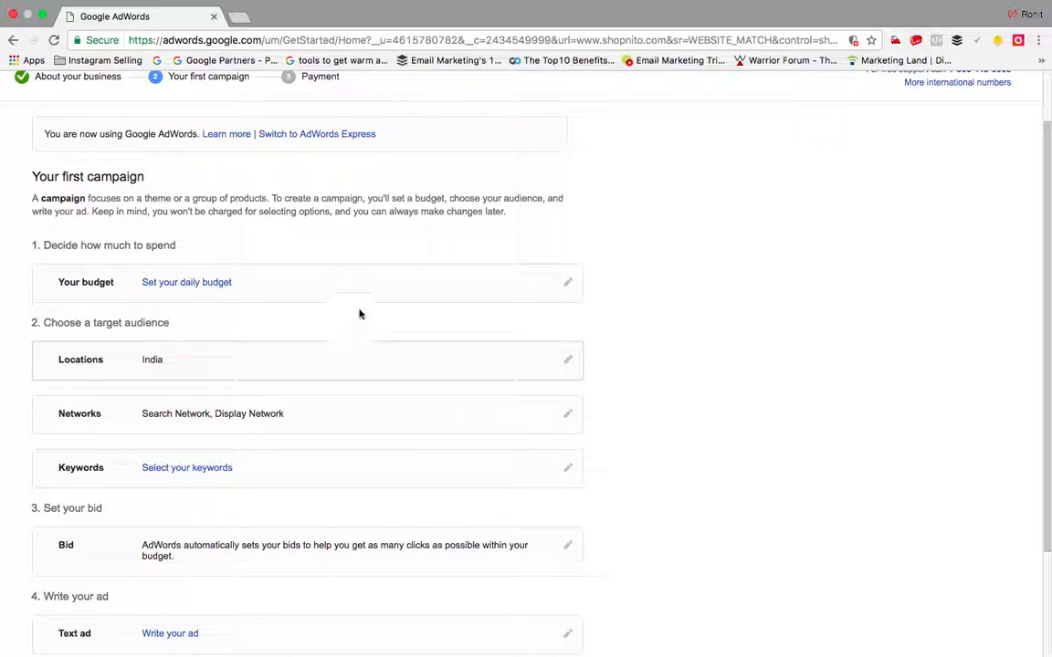
pyautogui.scroll(-1, 263, 265)
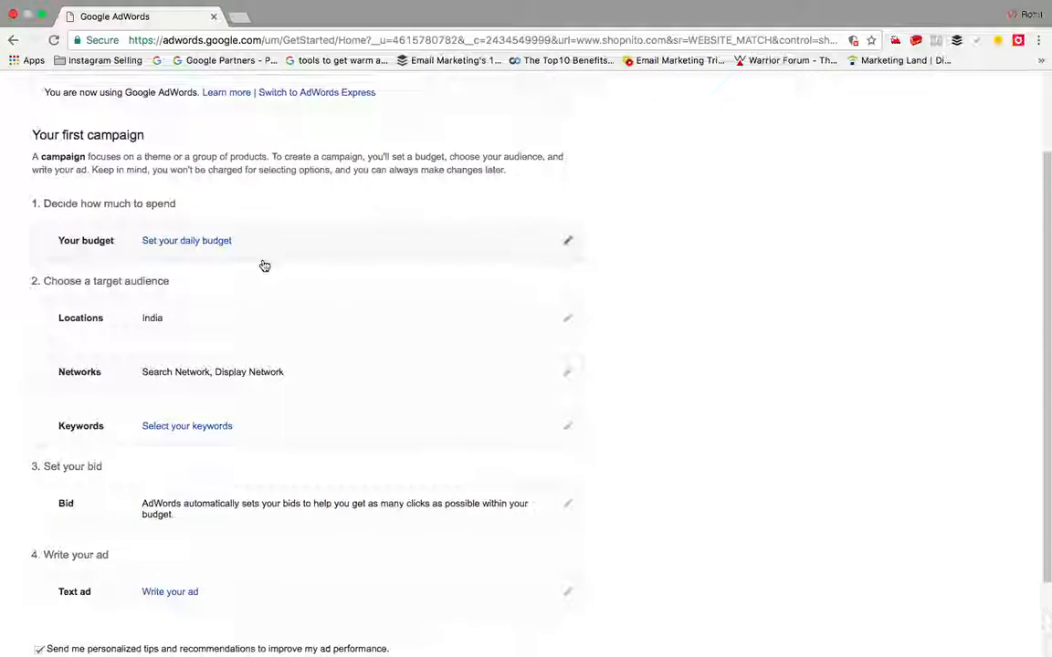
pyautogui.click(565, 255)
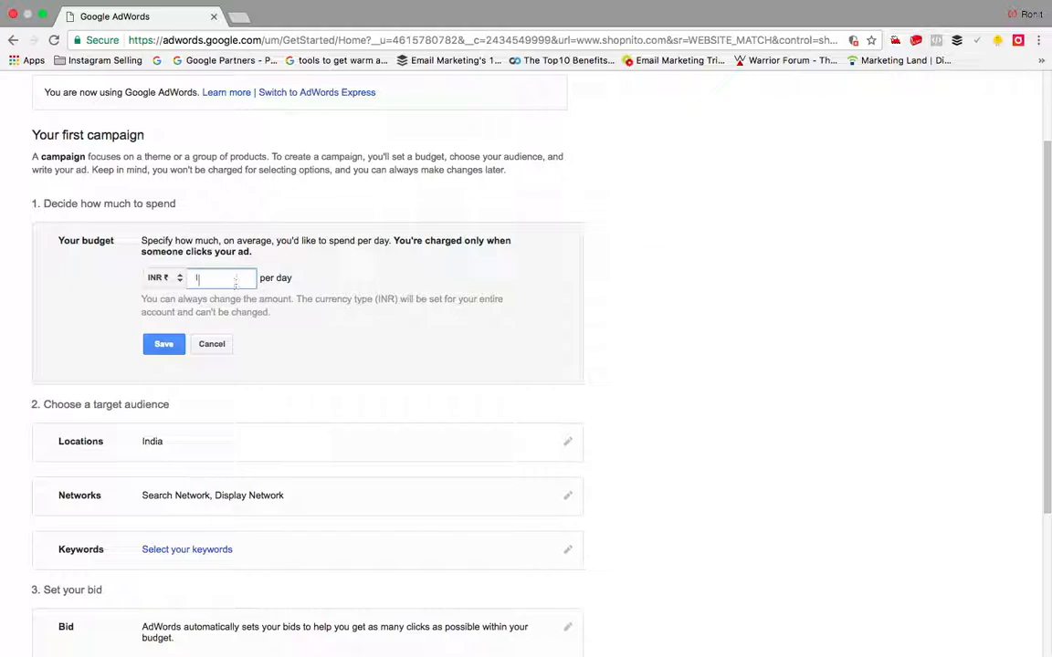
pyautogui.write('1500')
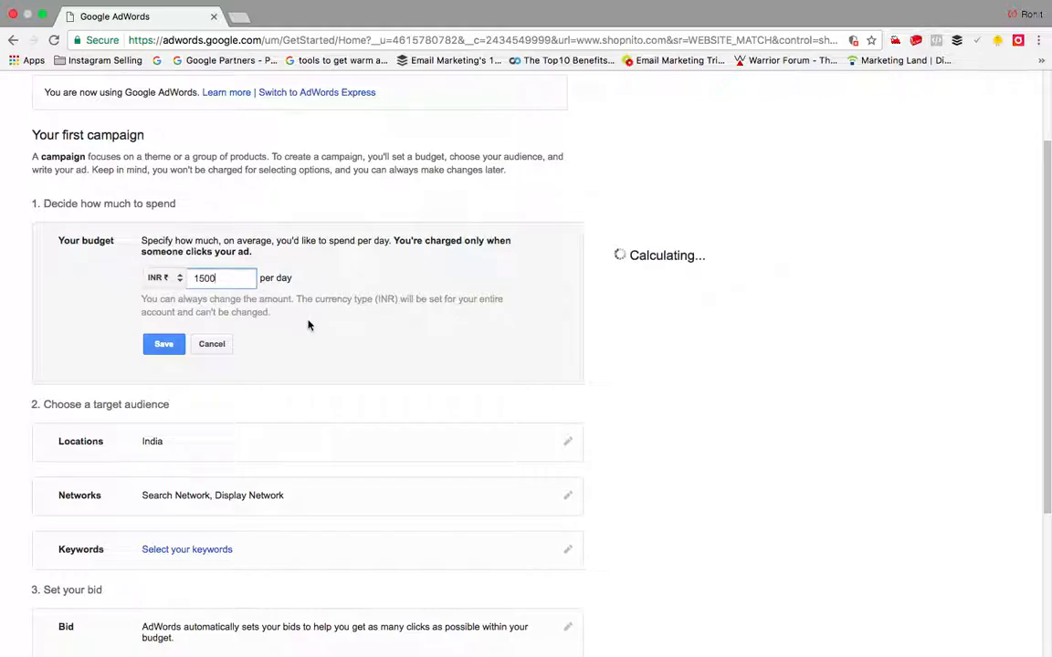
pyautogui.click(163, 344)
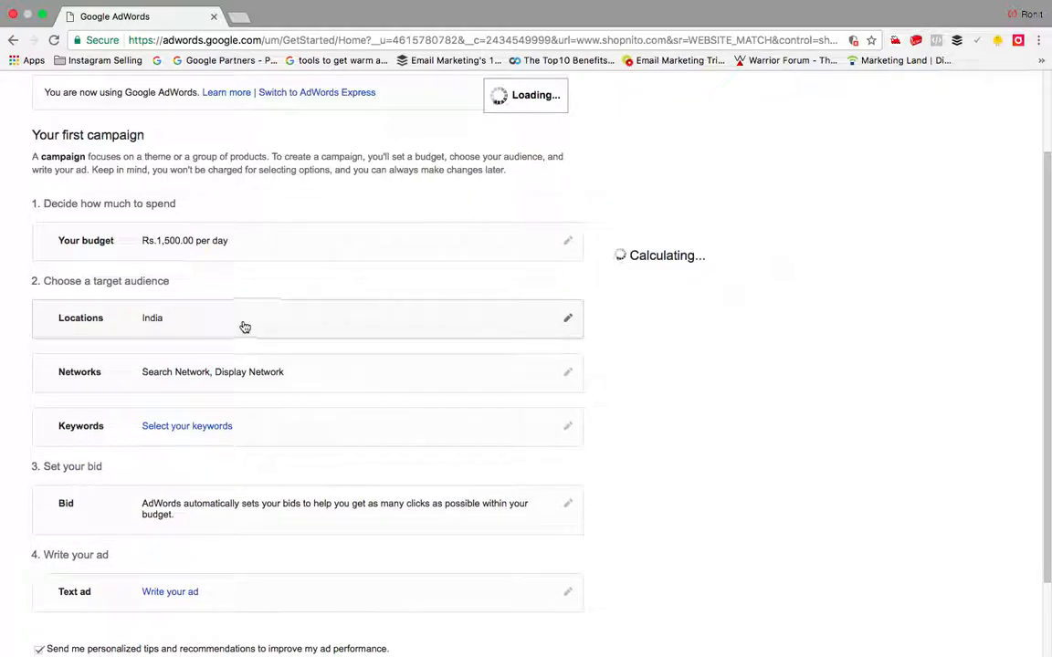
# Step: Keep both Search Network and Display Network selected in the network settings
pyautogui.scroll(-2, 242, 326)
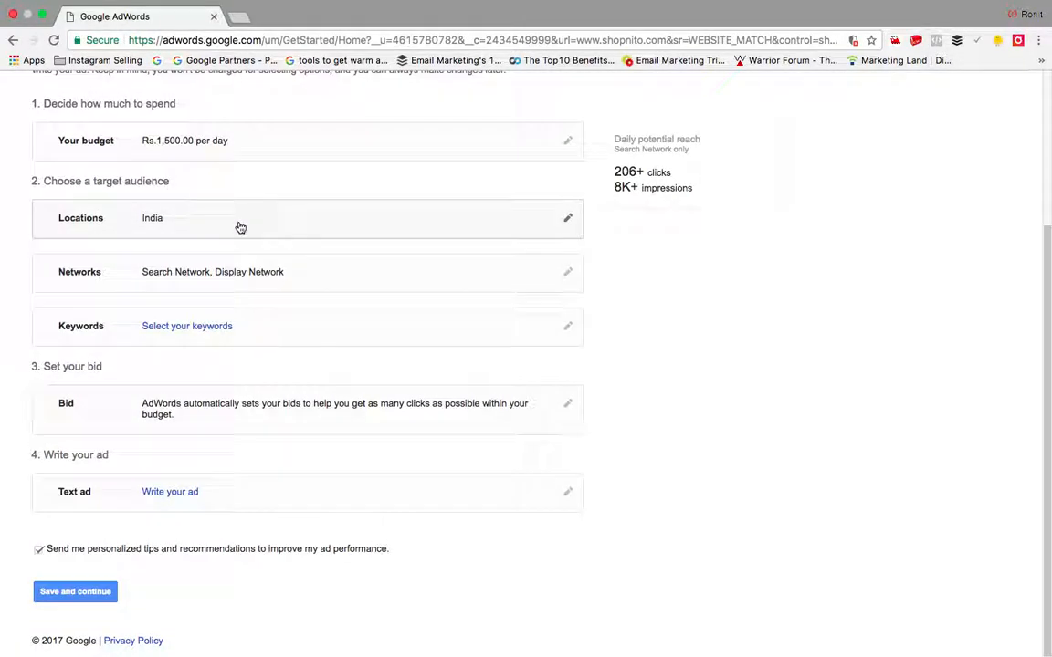
pyautogui.click(331, 279)
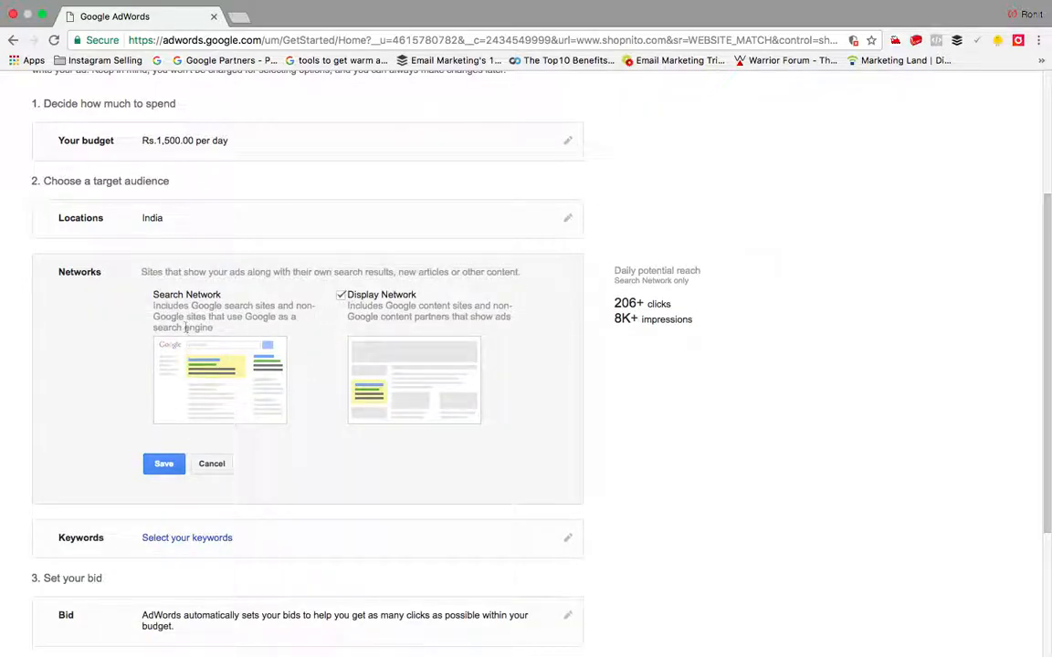
pyautogui.click(170, 465)
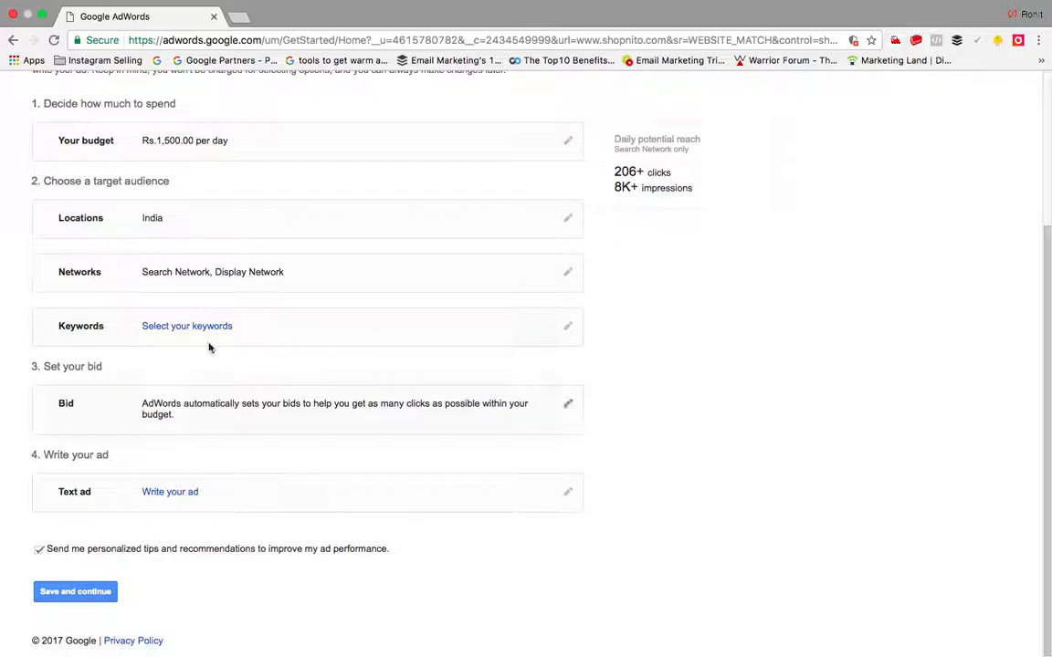
# Step: Add 'shopping online' to the suggested keywords and save the list
pyautogui.click(277, 324)
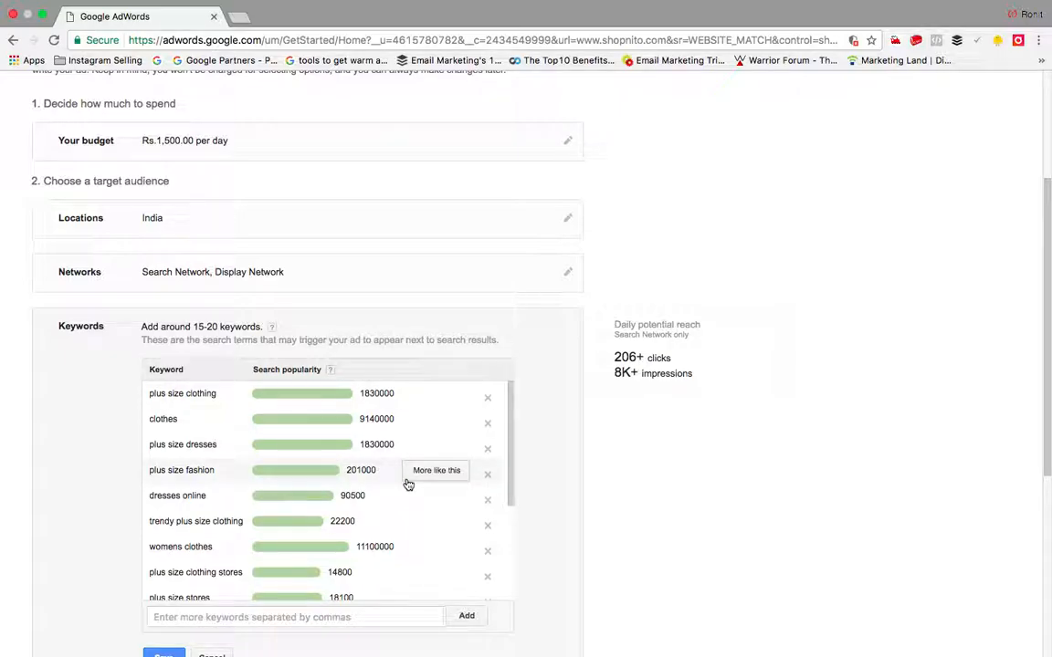
pyautogui.scroll(-2, 439, 399)
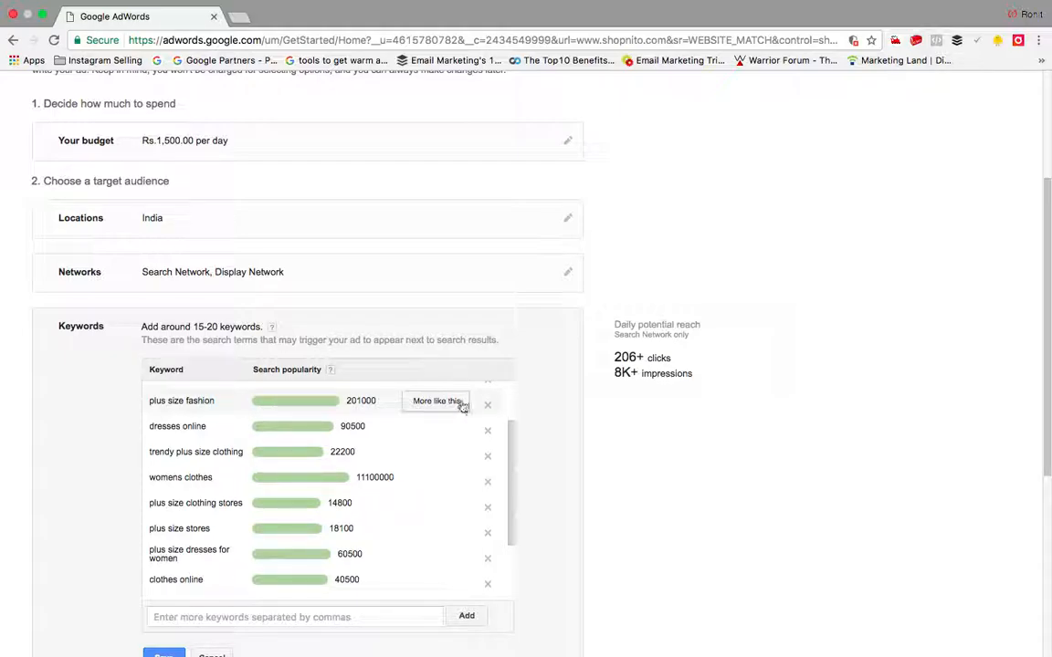
pyautogui.scroll(-1, 457, 462)
pyautogui.scroll(-3, 458, 463)
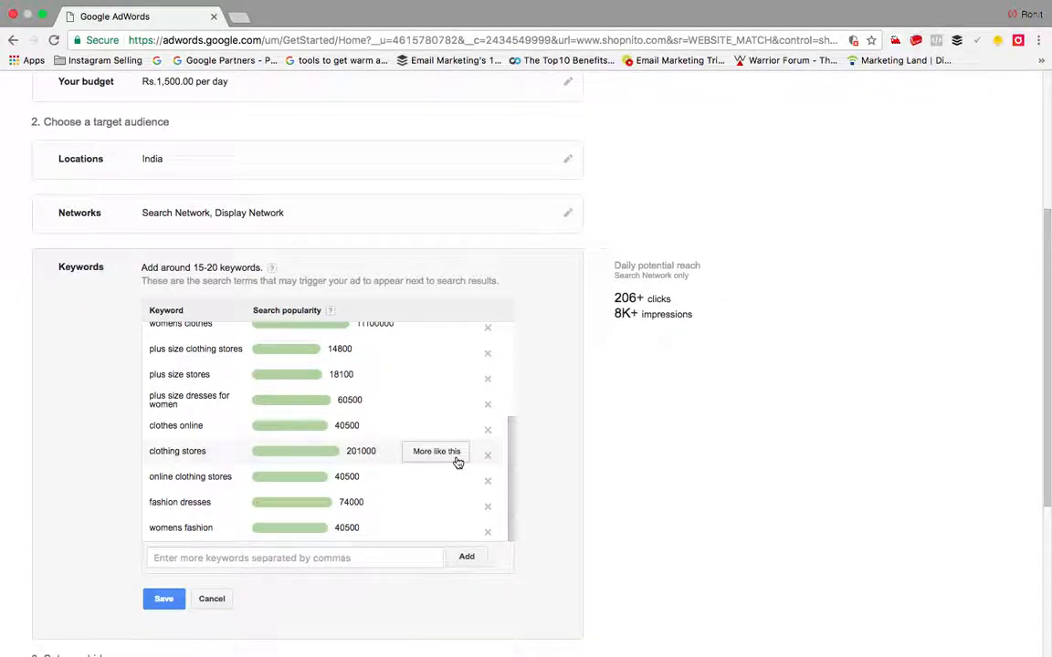
pyautogui.scroll(-3, 458, 463)
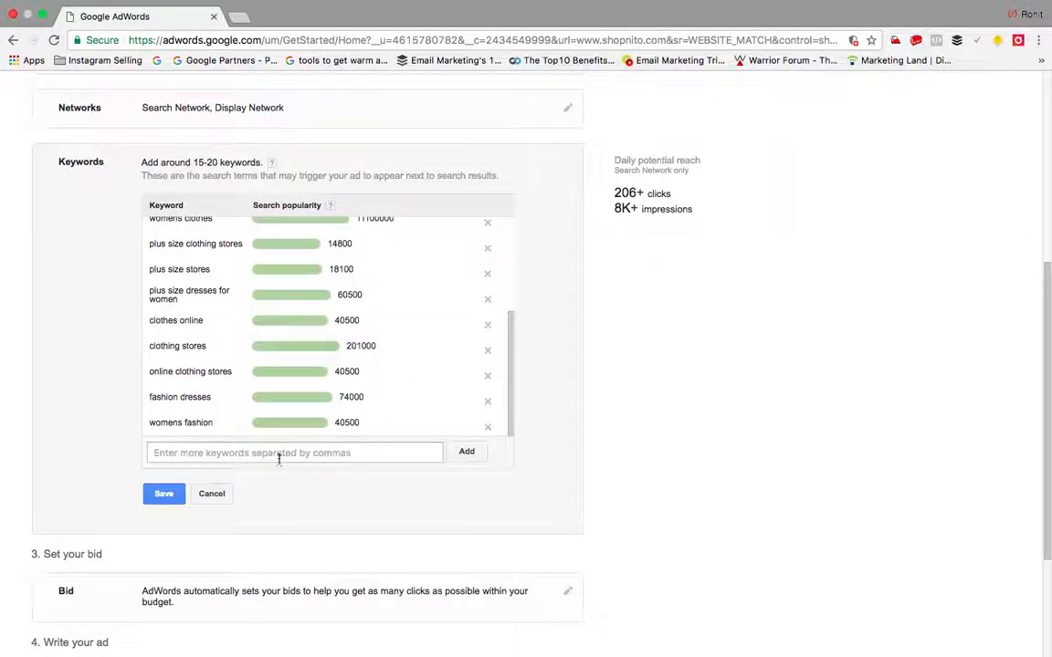
pyautogui.click(279, 460)
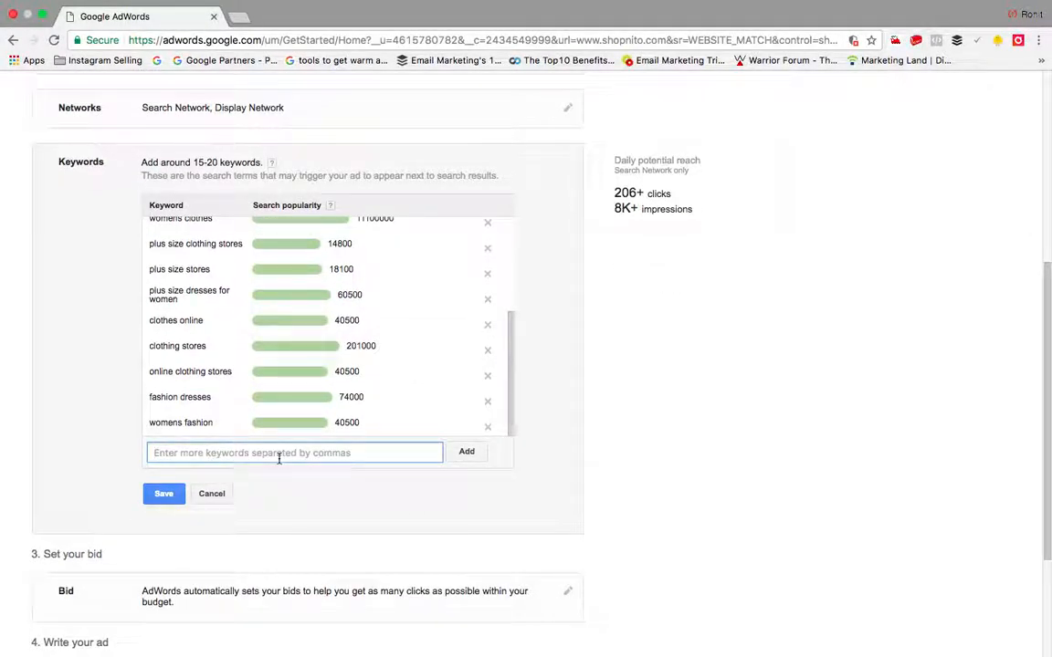
pyautogui.write('shopping online')
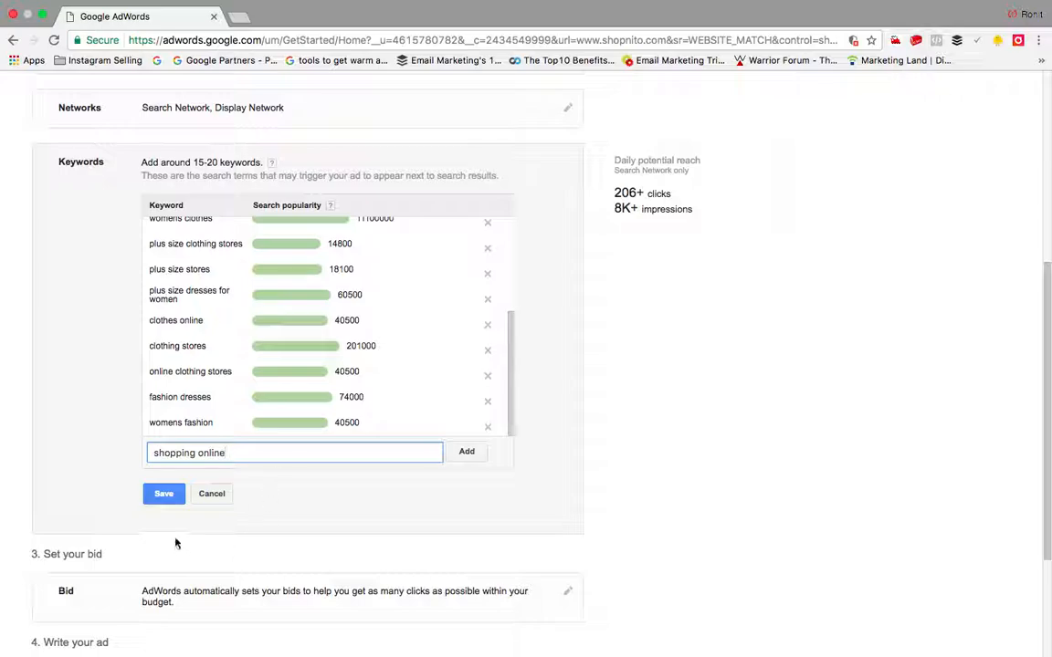
pyautogui.click(165, 493)
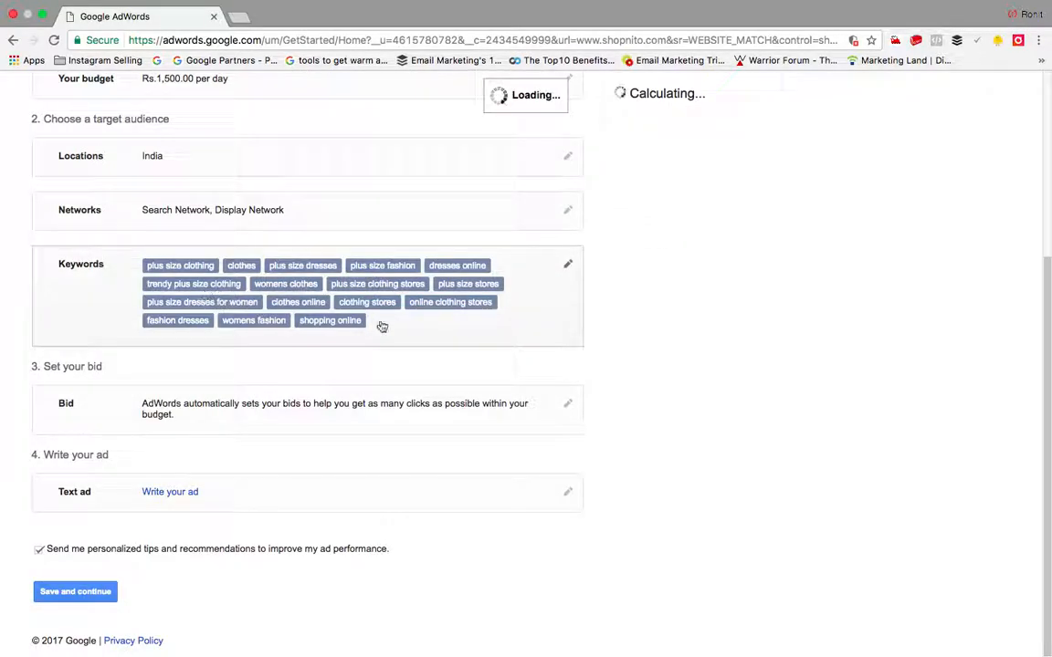
# Step: Review the saved 17-keyword list and close it without changes
pyautogui.click(567, 266)
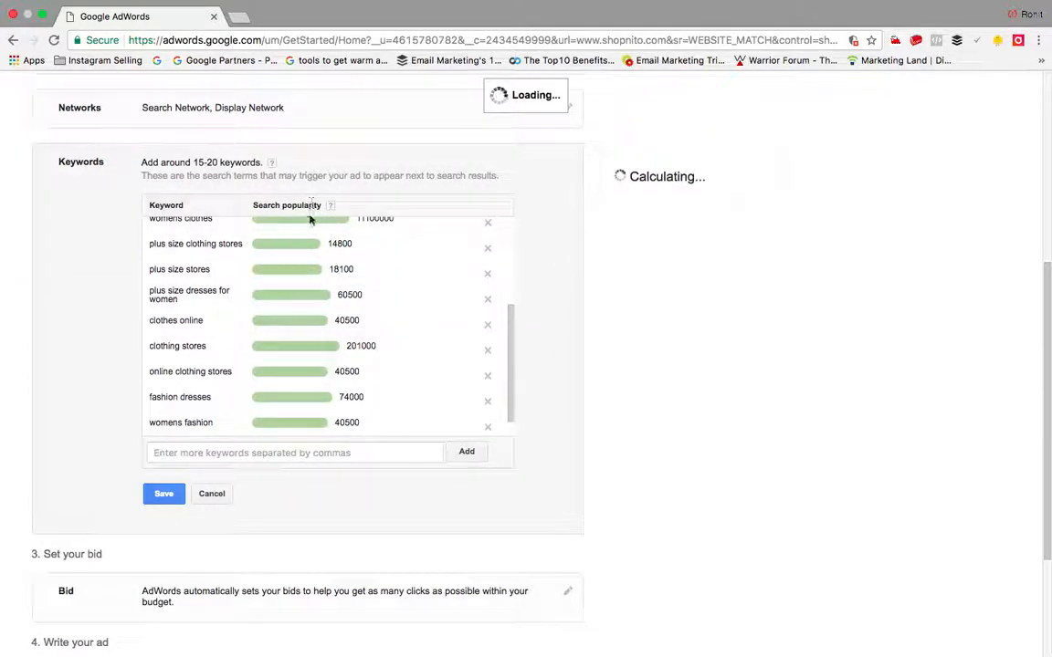
pyautogui.scroll(2, 314, 281)
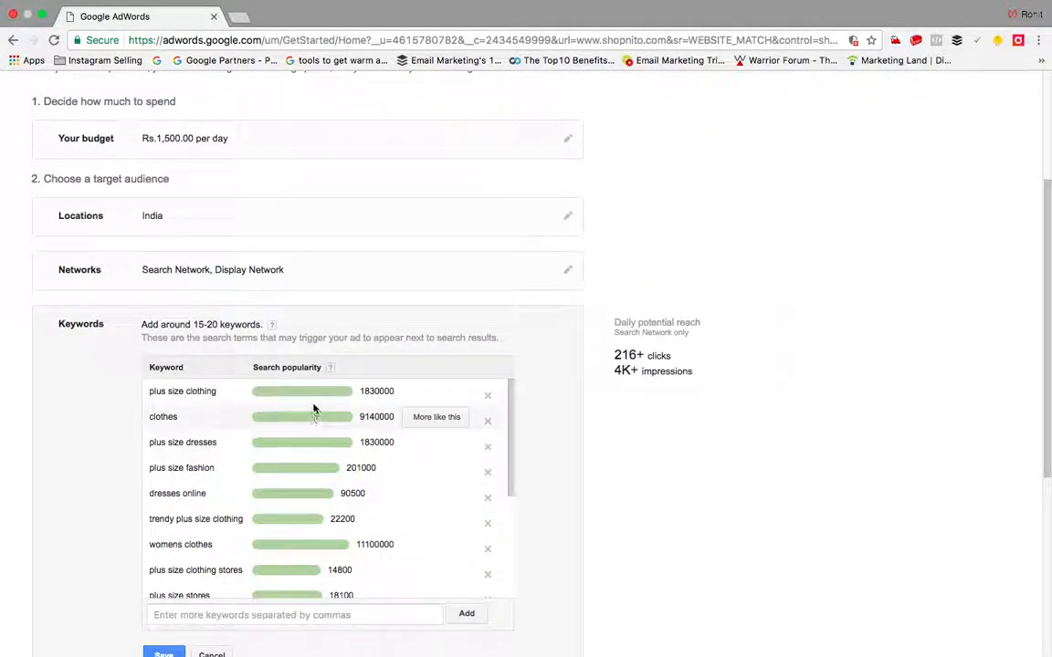
pyautogui.scroll(-4, 534, 369)
pyautogui.scroll(-5, 317, 161)
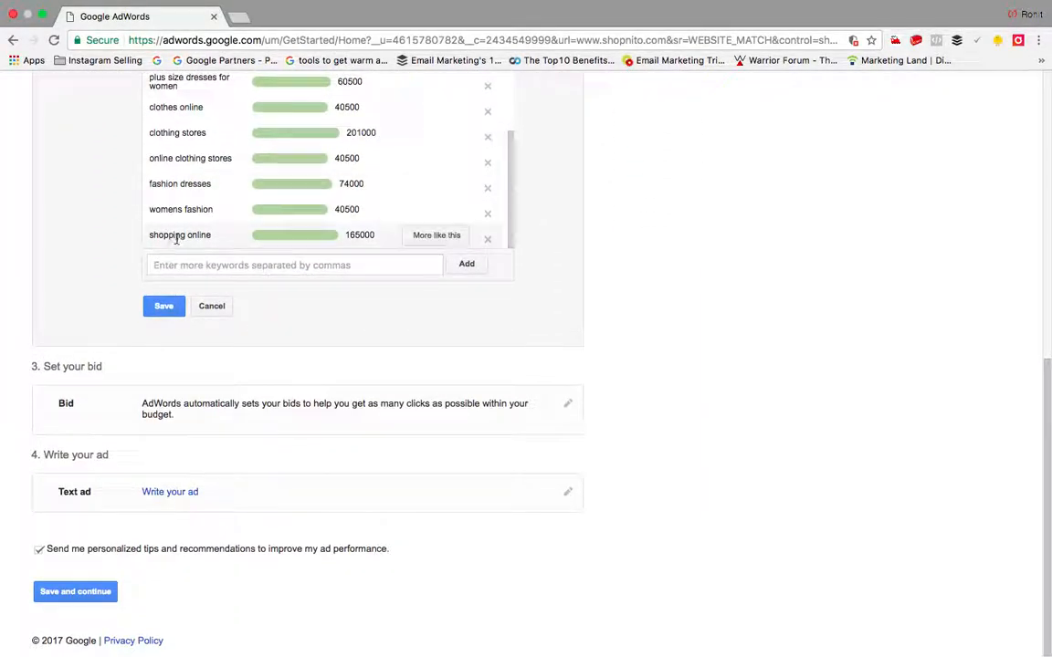
pyautogui.click(217, 309)
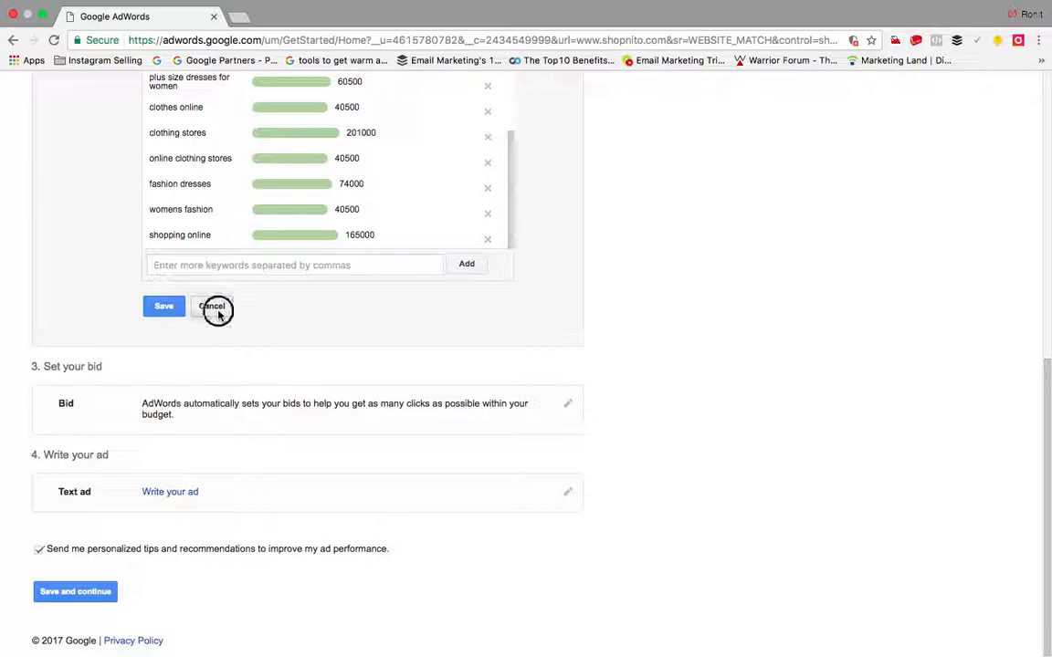
# Step: Switch to manual bidding with a Rs.10.00 bid per click
pyautogui.click(568, 404)
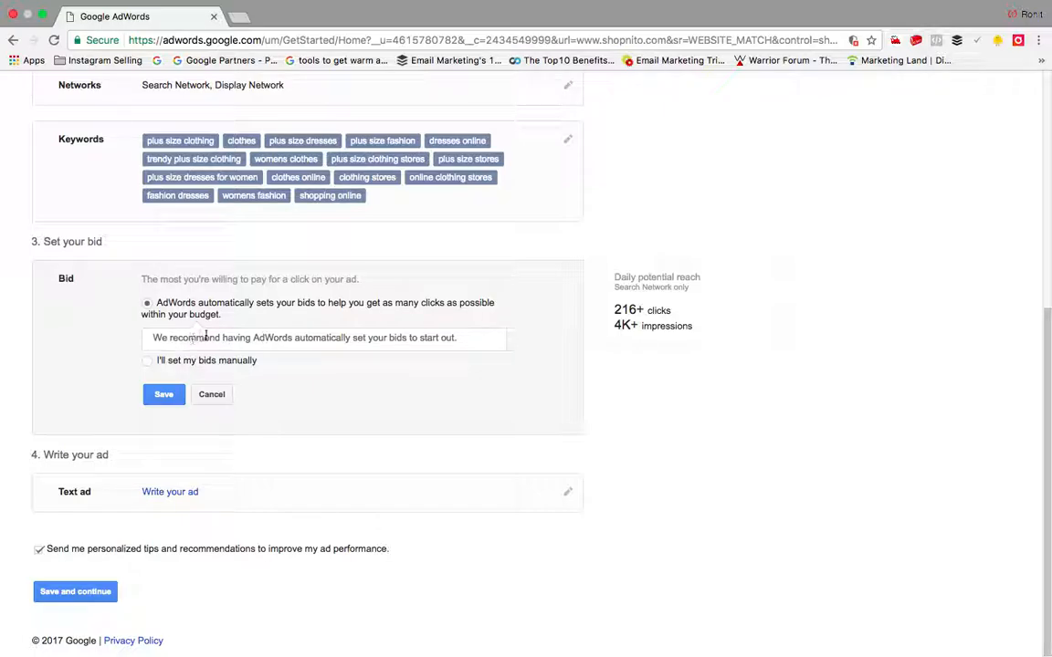
pyautogui.click(146, 361)
pyautogui.click(203, 344)
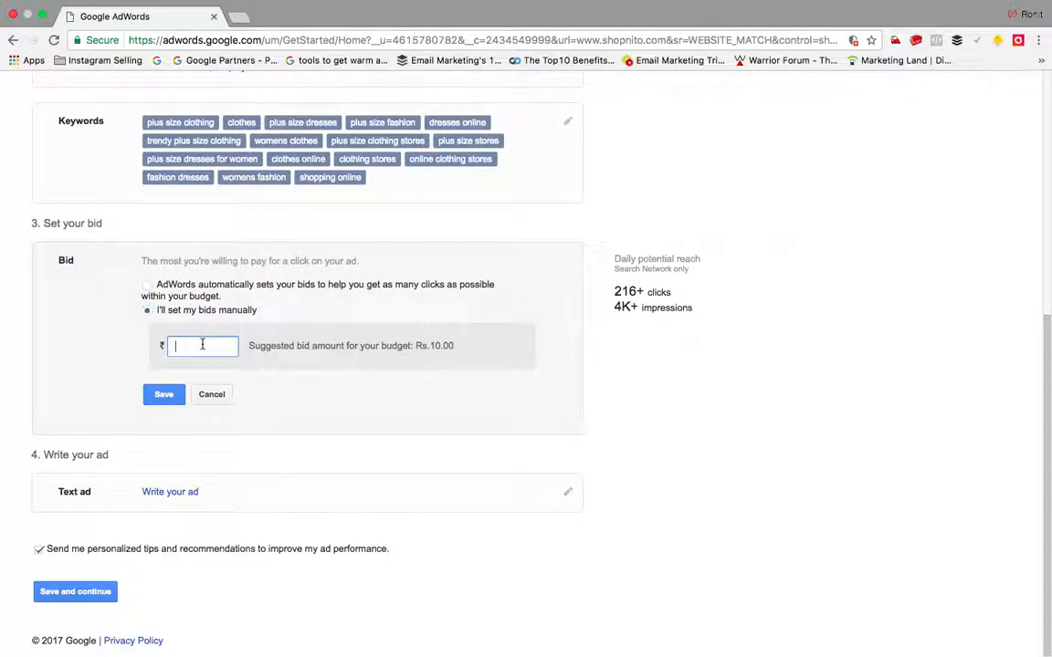
pyautogui.write('10')
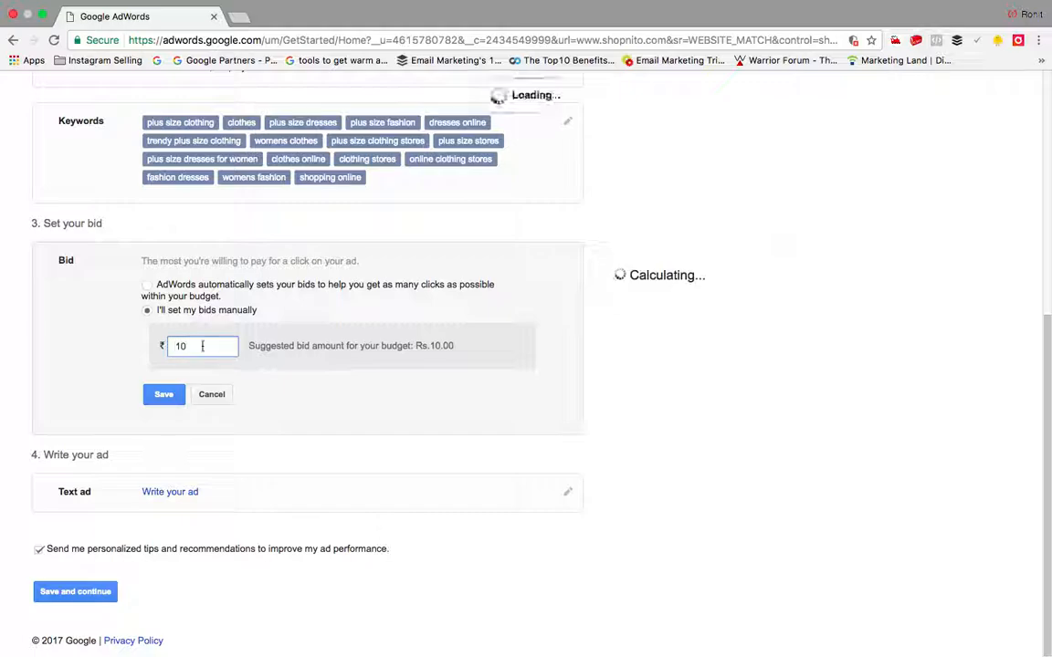
pyautogui.click(170, 394)
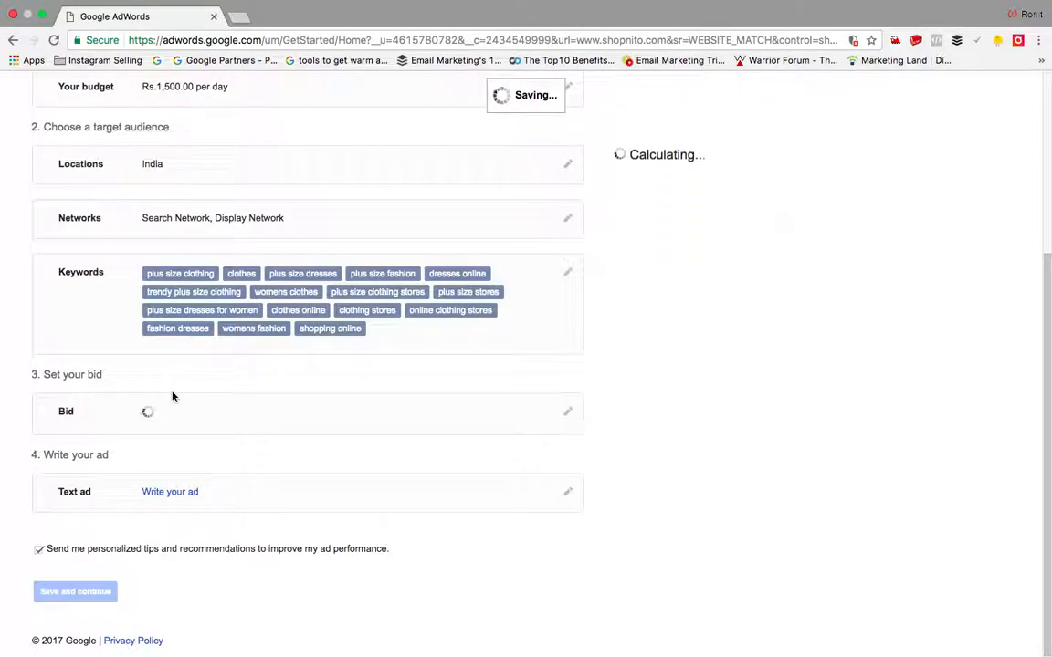
pyautogui.click(187, 493)
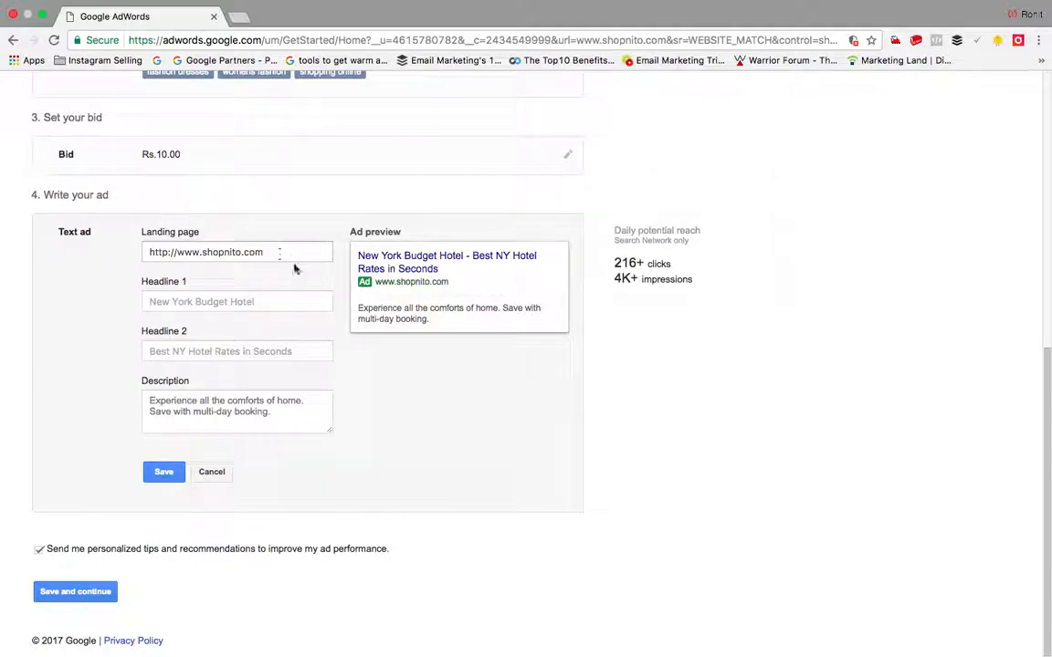
# Step: Write headlines 'Best Hotel In Town' and 'Get the best discount ever'
pyautogui.click(245, 301)
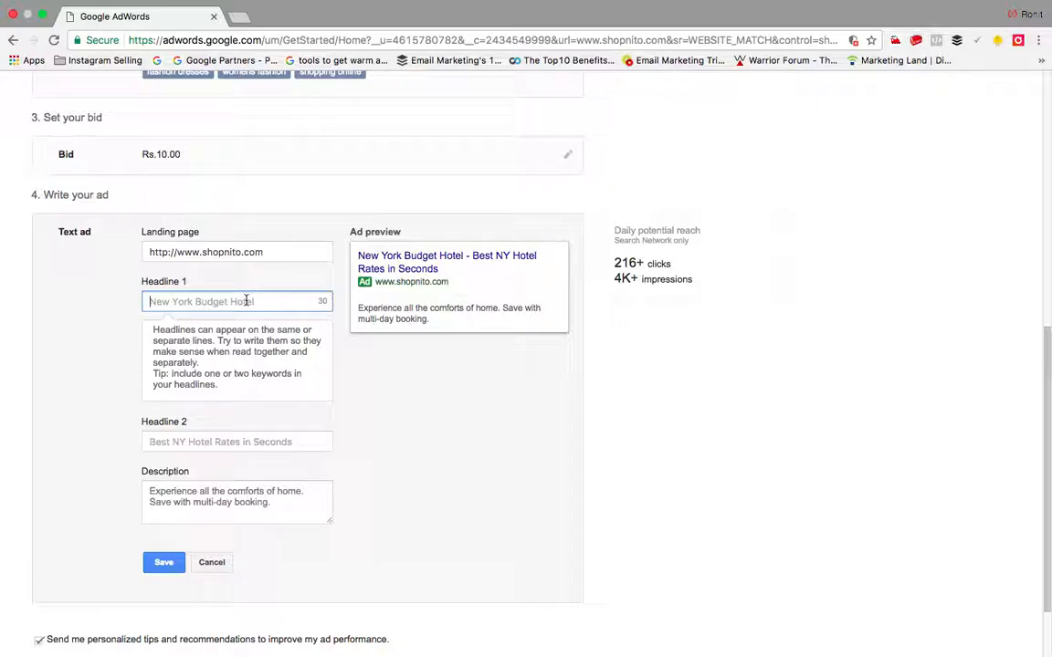
pyautogui.write('Be')
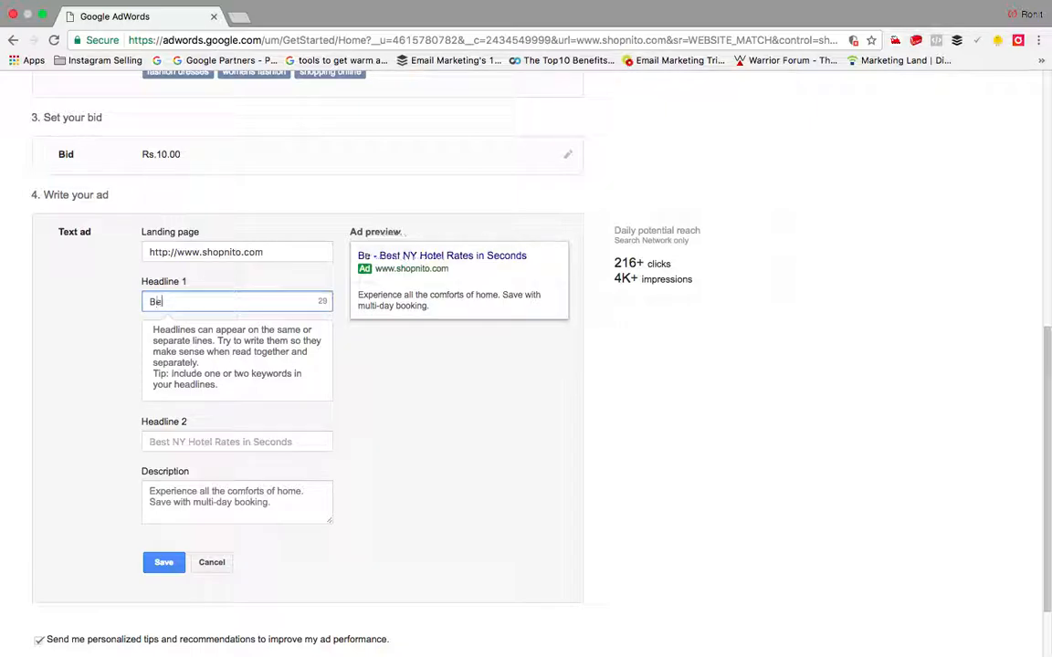
pyautogui.write('st Hotel In Town')
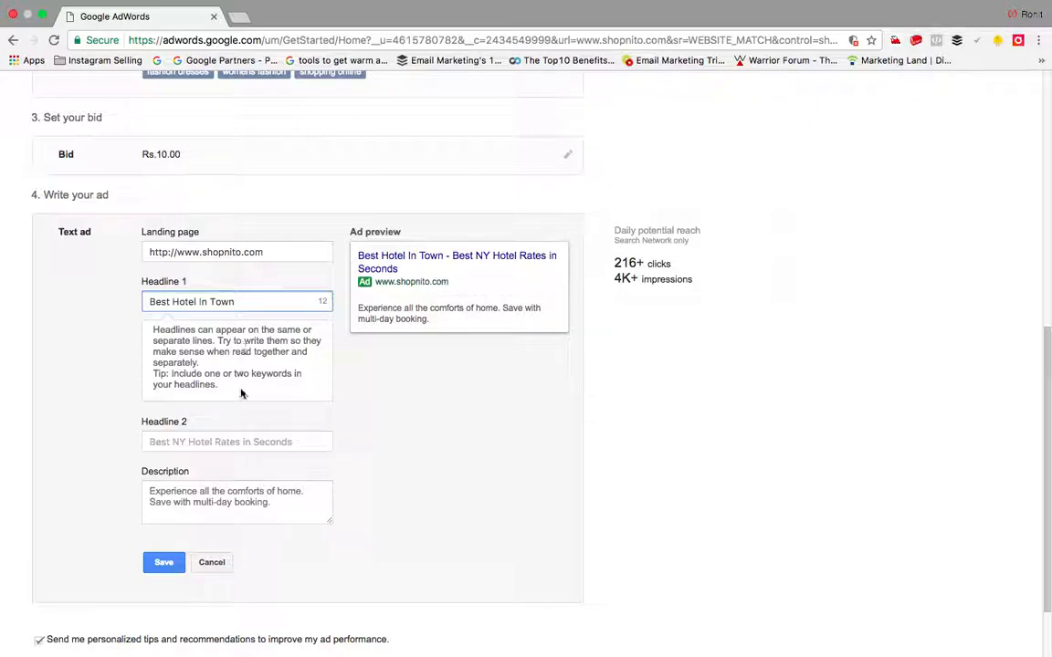
pyautogui.click(217, 442)
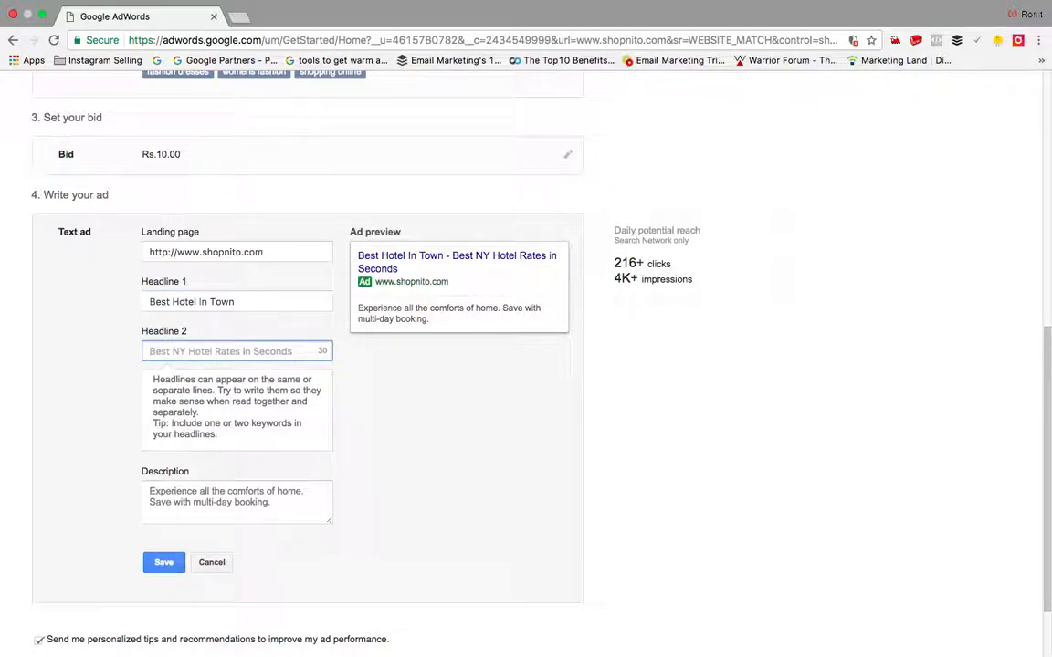
pyautogui.write('Get the best discount e')
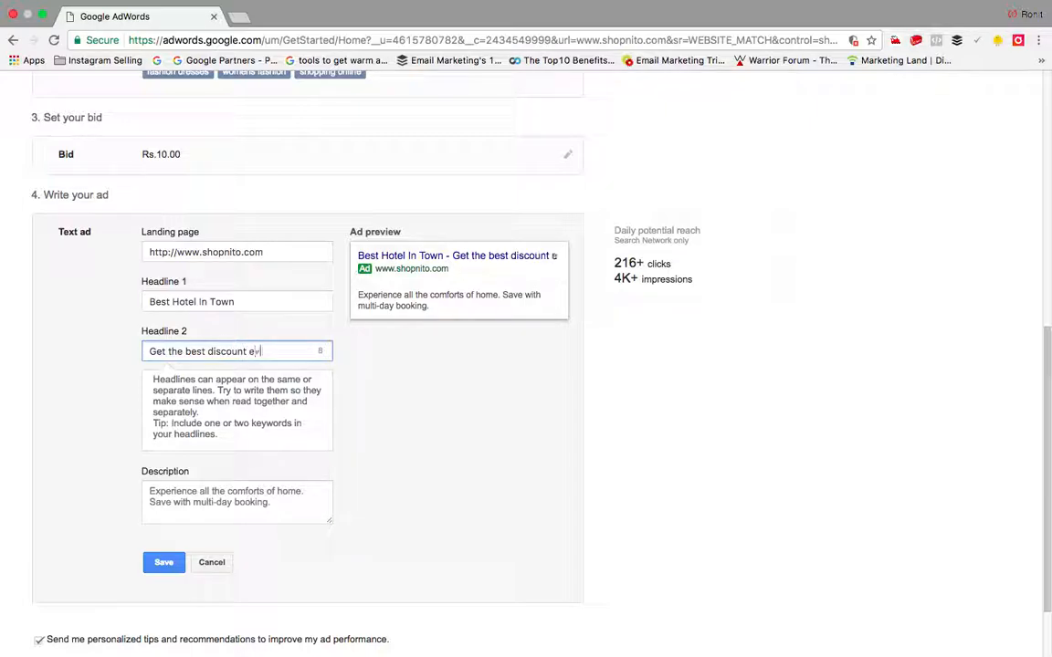
pyautogui.write('ver')
# Step: Write the description '5star facilities , restaurant and mary more', save the ad, and continue
pyautogui.click(218, 502)
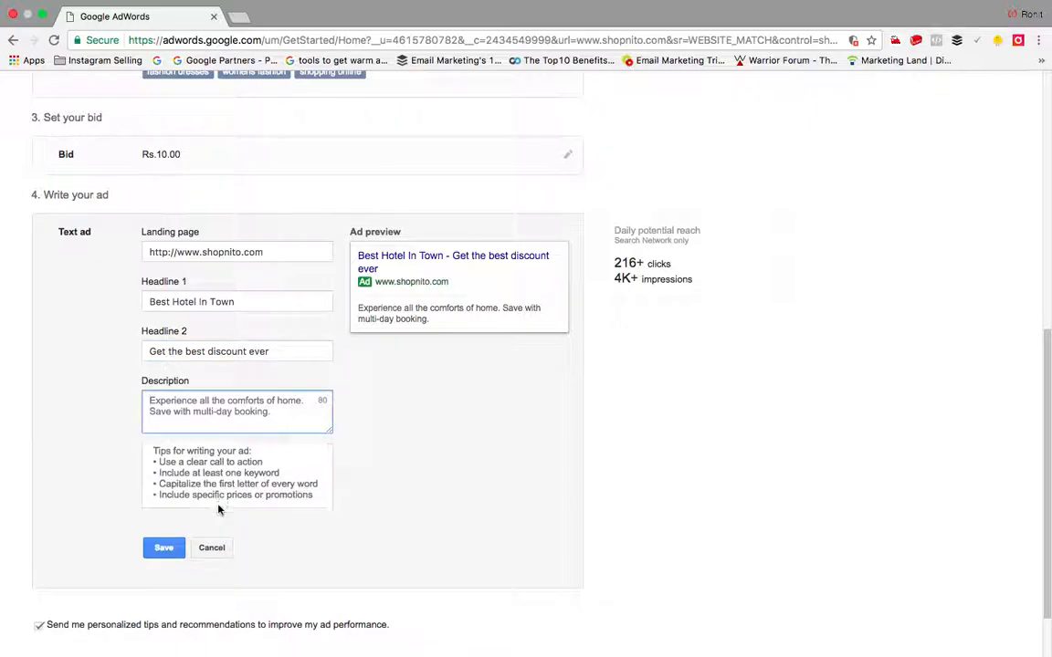
pyautogui.write('5')
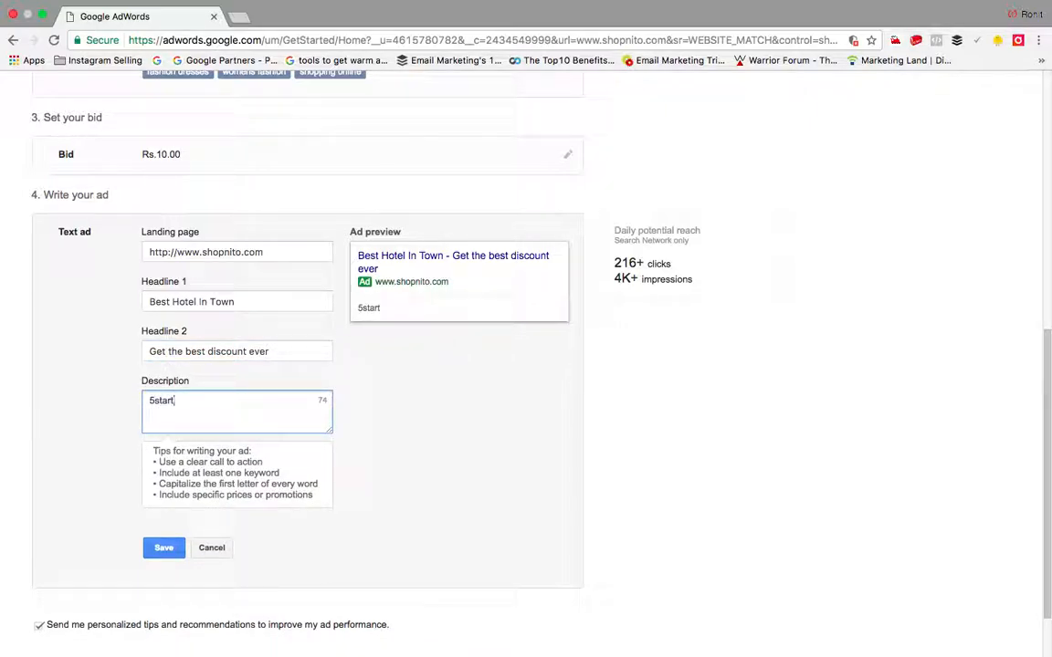
pyautogui.write('star facilitis , res')
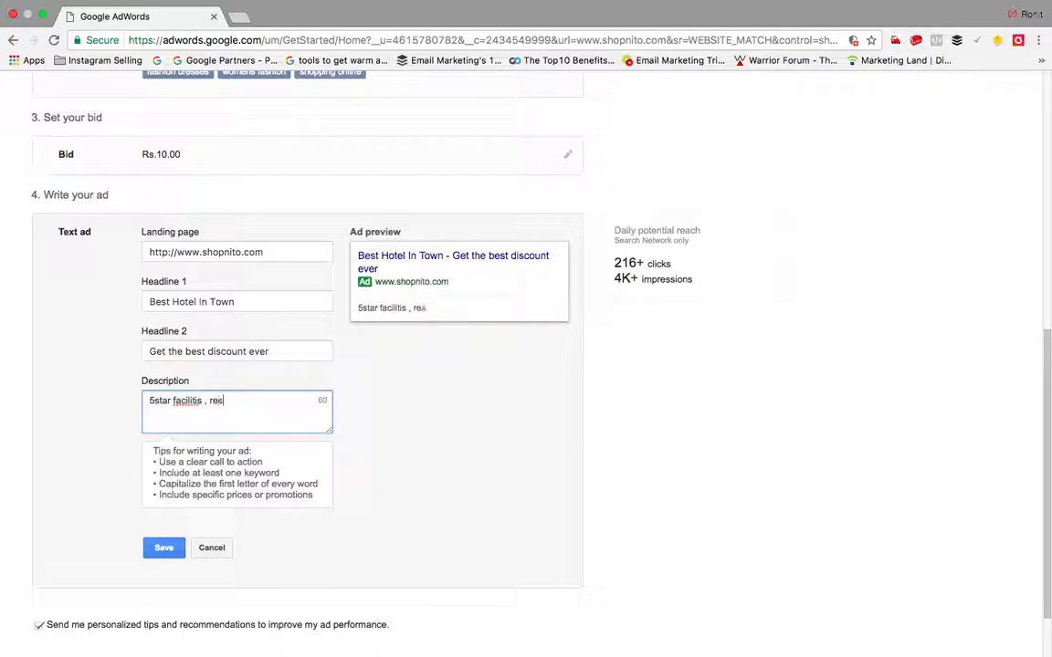
pyautogui.write('taurant')
pyautogui.rightClick(190, 402)
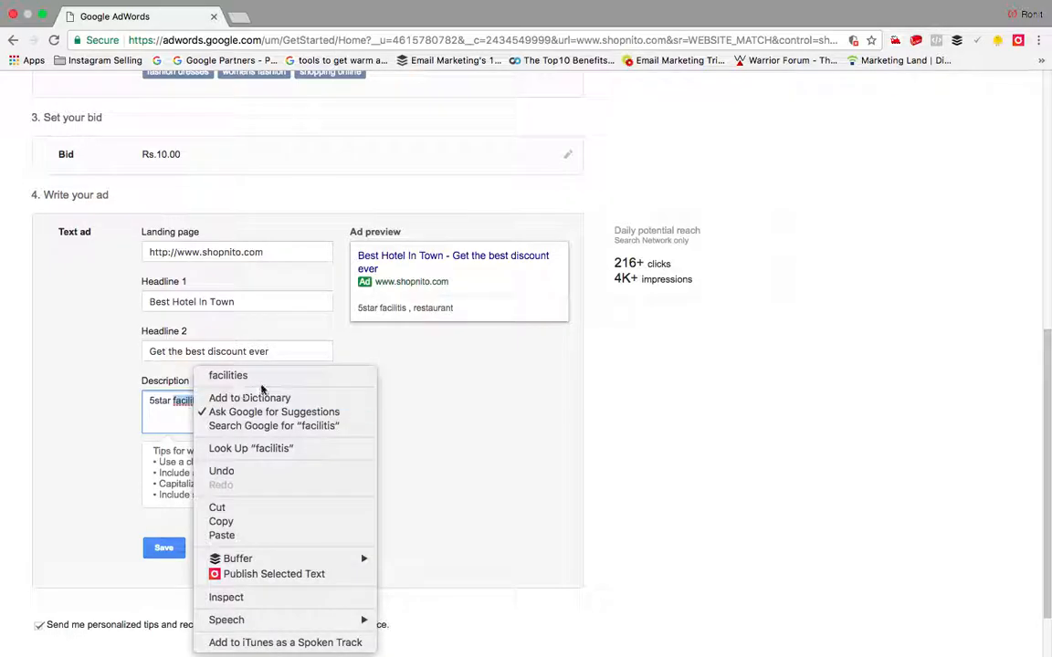
pyautogui.click(259, 377)
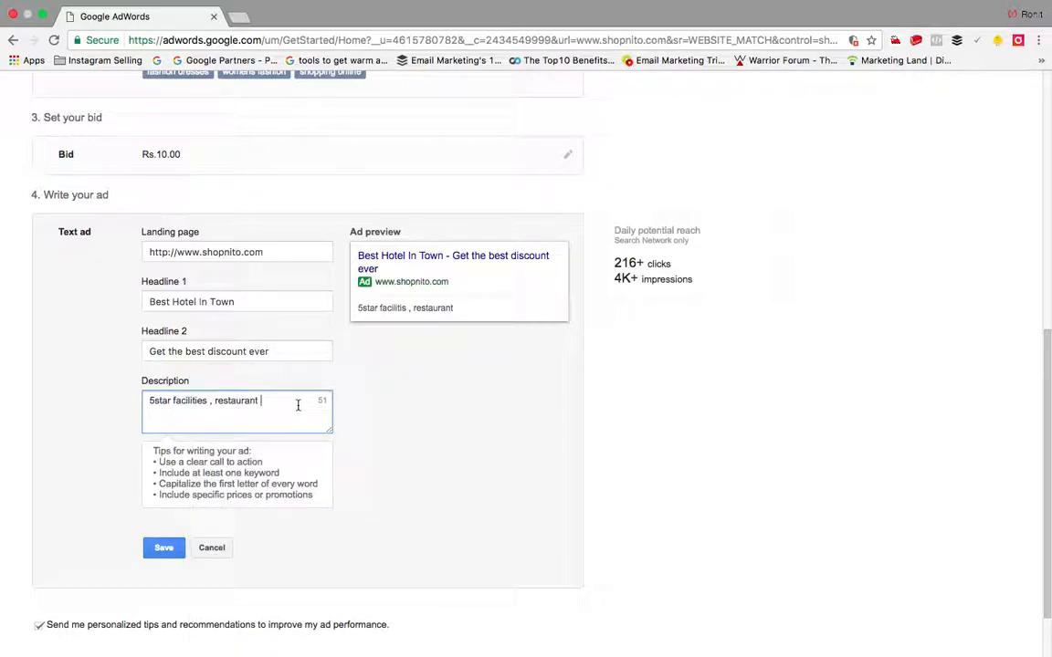
pyautogui.write('and mar')
pyautogui.write('y more')
pyautogui.scroll(-1, 349, 476)
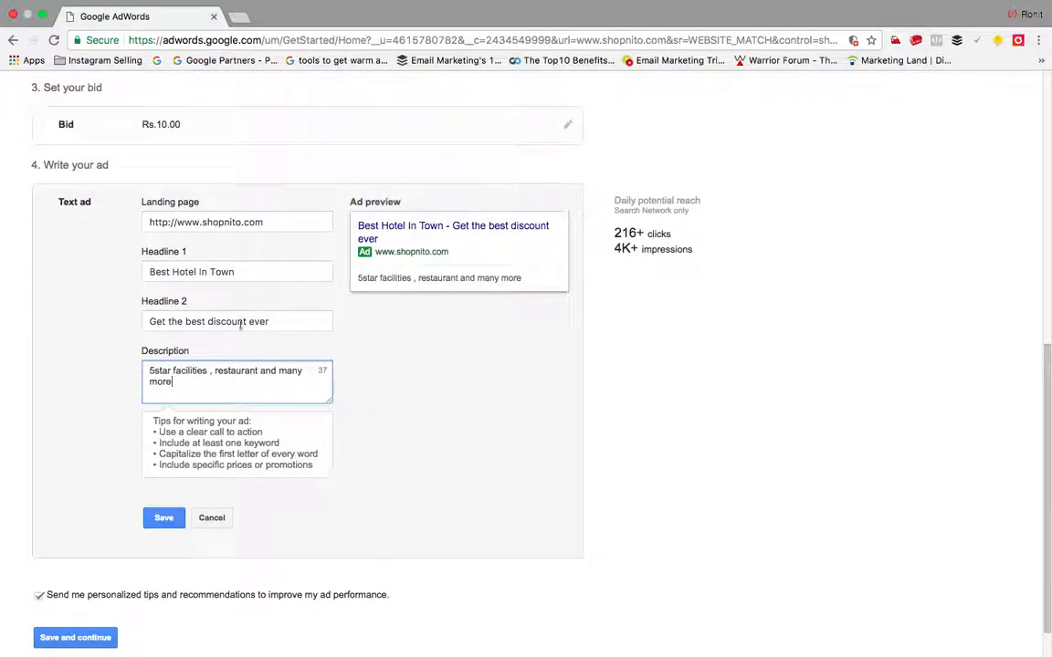
pyautogui.click(163, 517)
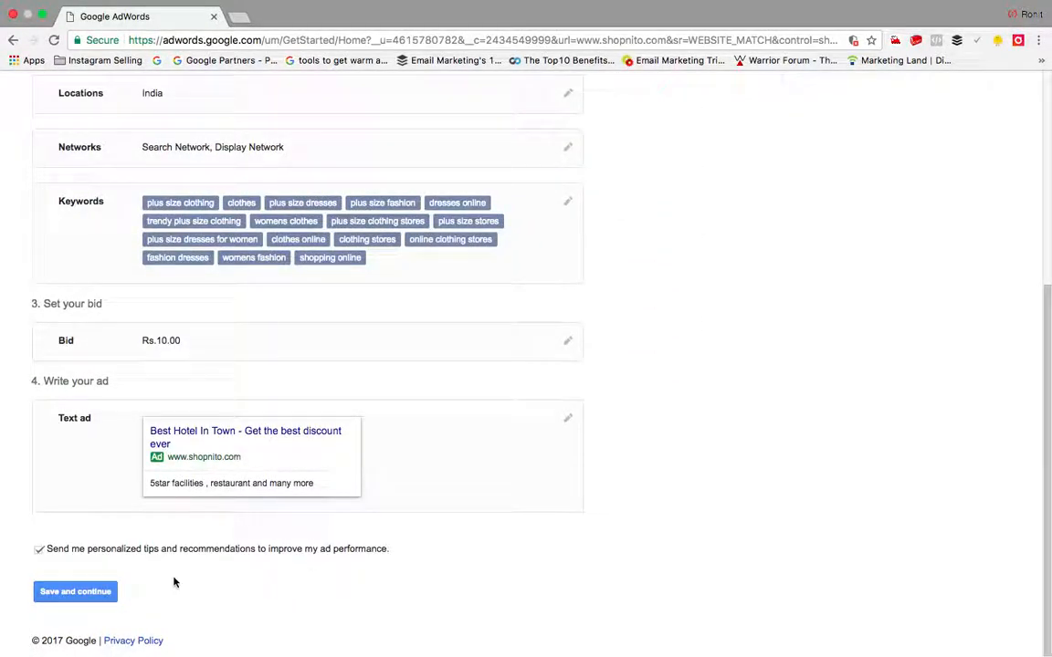
pyautogui.click(82, 594)
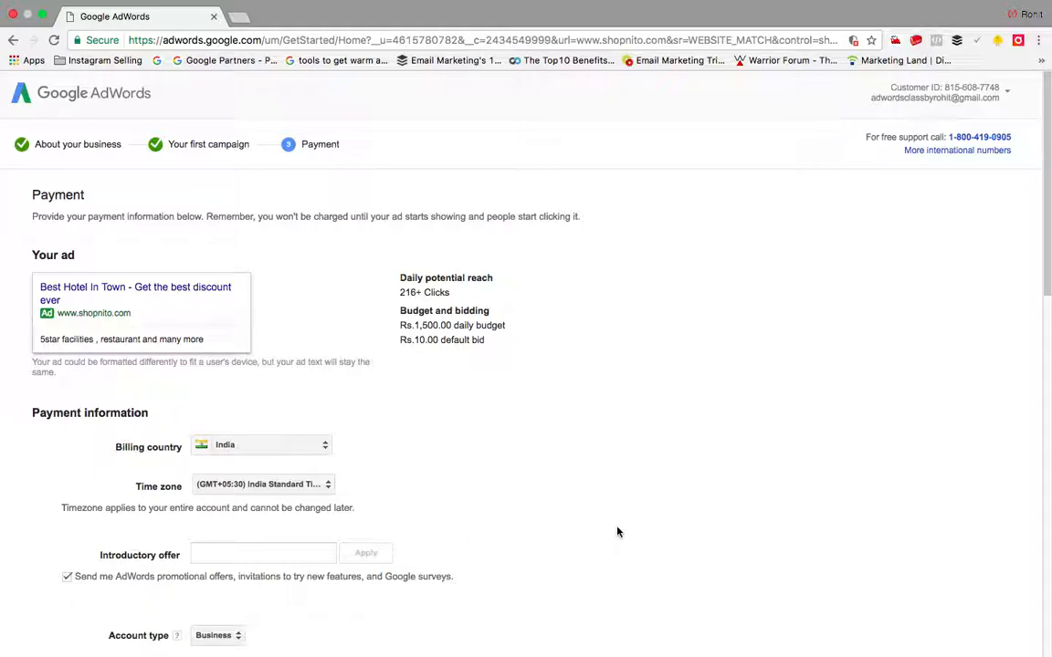
# Step: Scroll through the Payment page's ad summary and billing information section
pyautogui.scroll(-2, 617, 531)
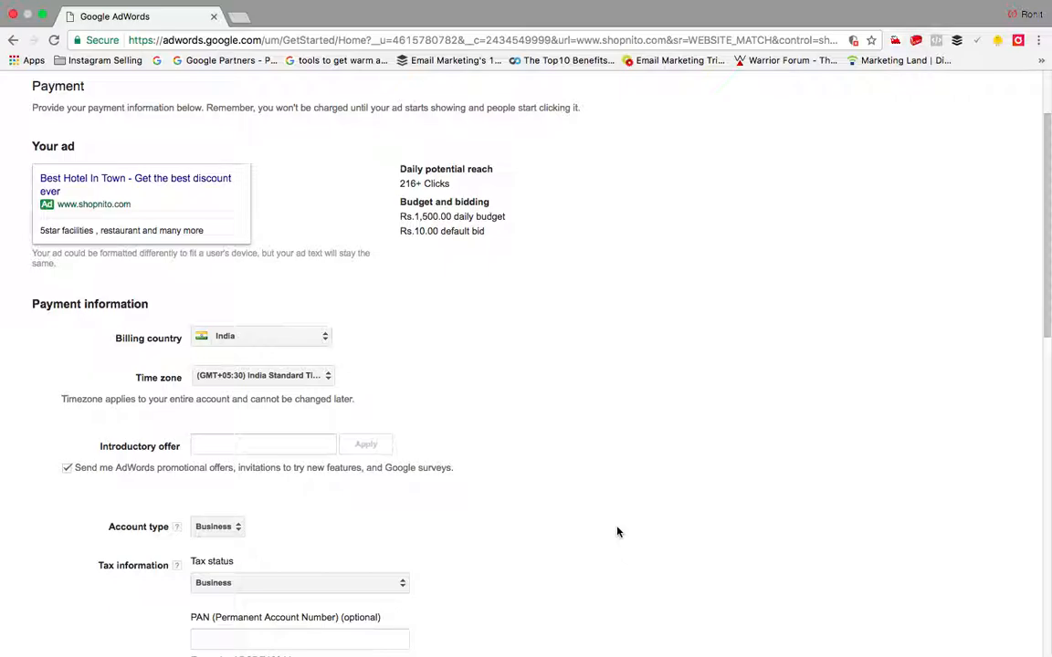
pyautogui.scroll(-5, 617, 532)
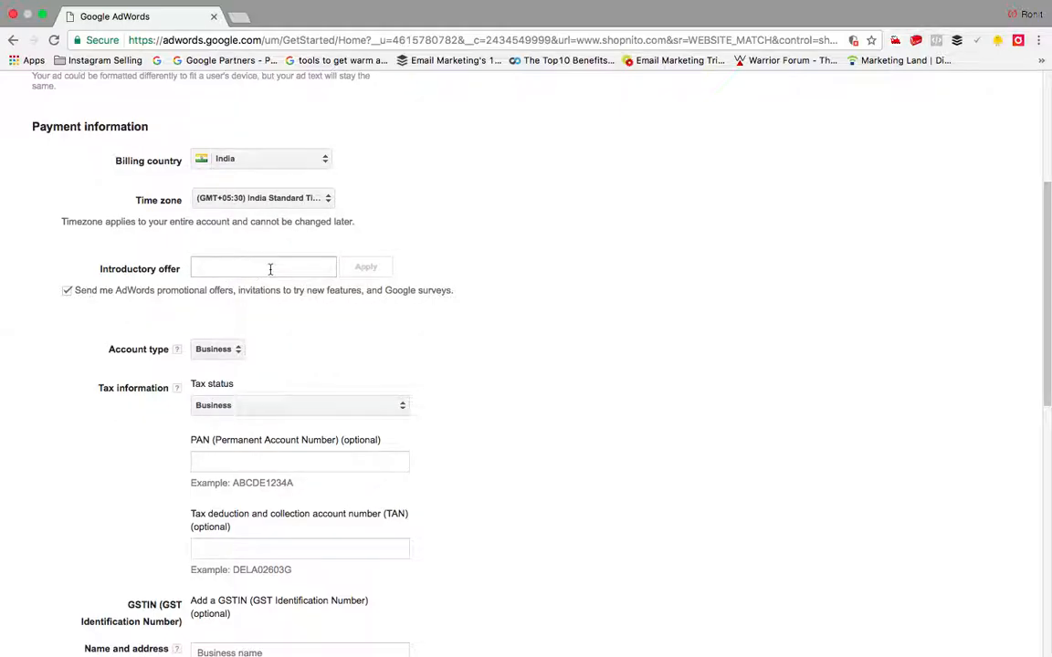
pyautogui.scroll(-3, 270, 268)
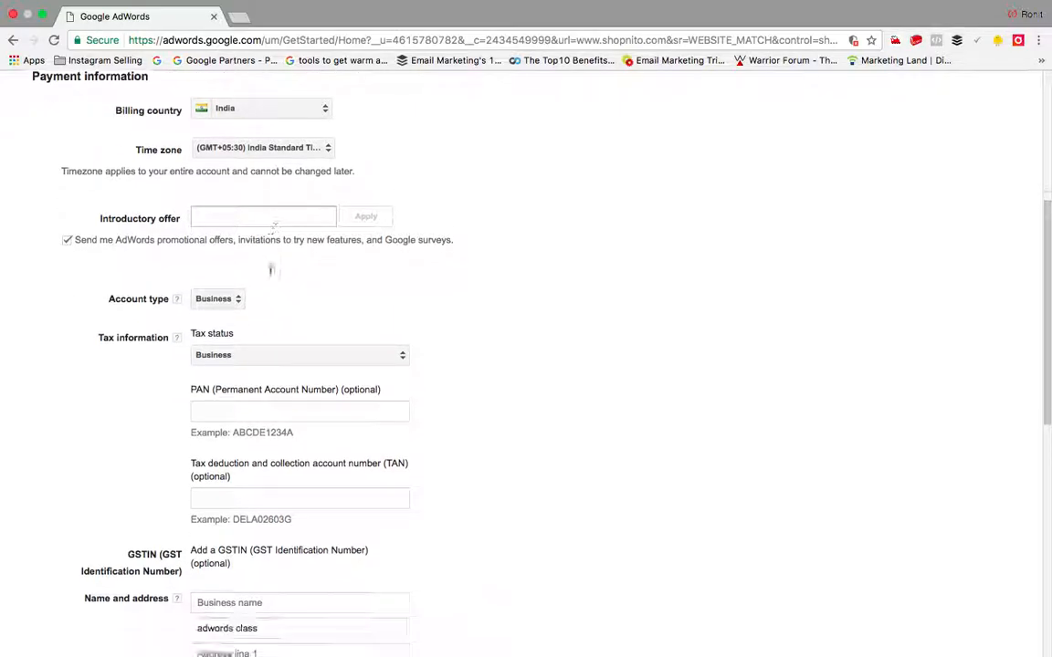
# Step: Set the billing account type to Individual and leave the tax status unchosen
pyautogui.click(228, 206)
pyautogui.click(242, 194)
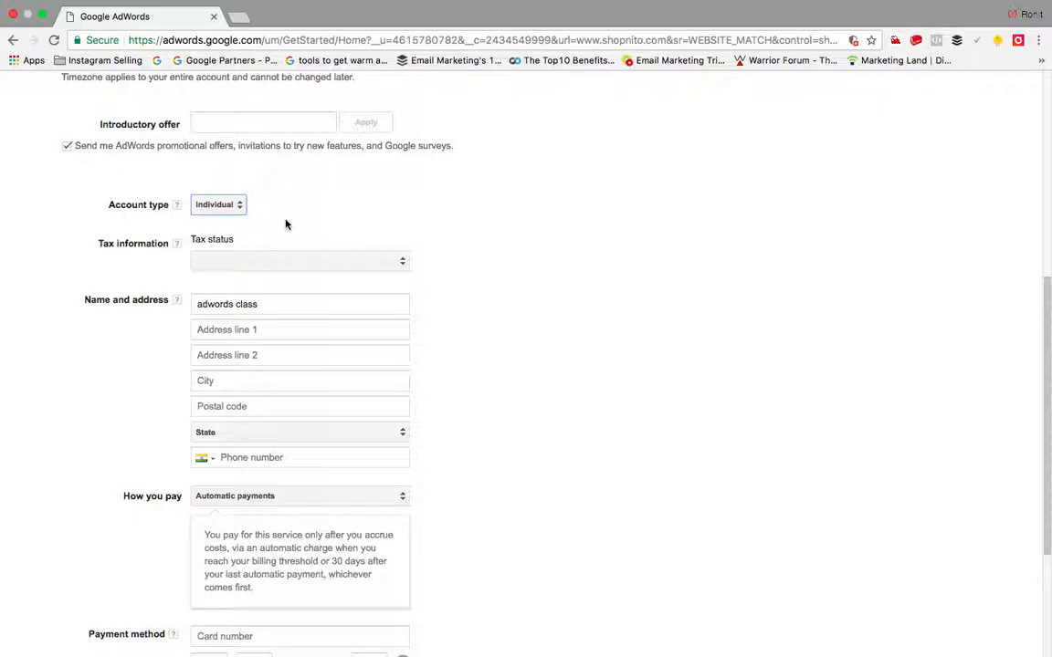
pyautogui.click(217, 207)
pyautogui.click(230, 228)
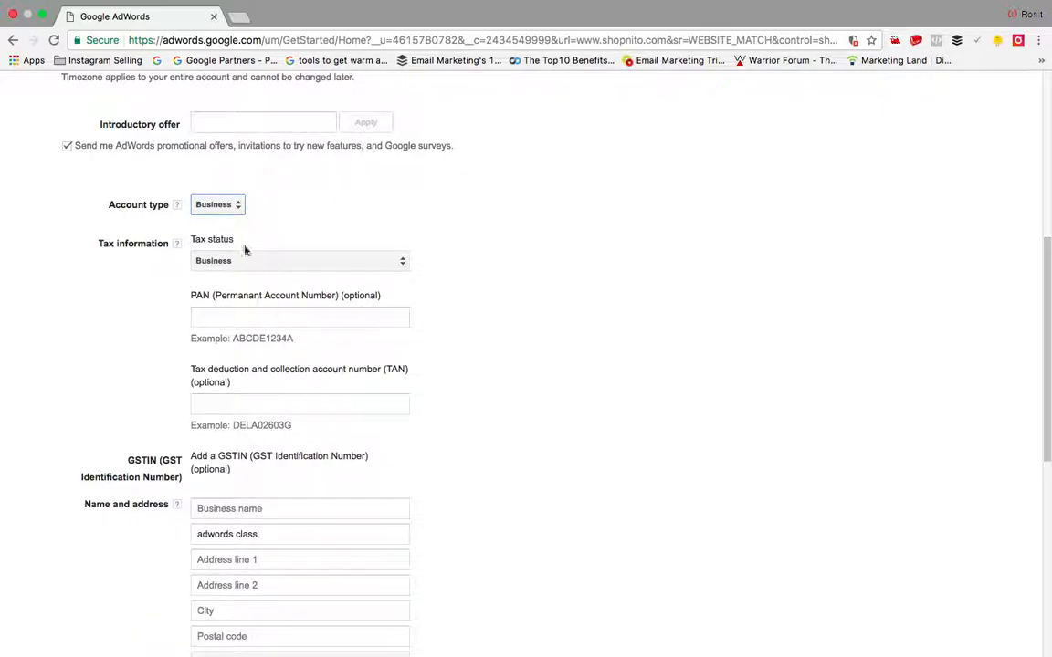
pyautogui.click(224, 207)
pyautogui.click(233, 197)
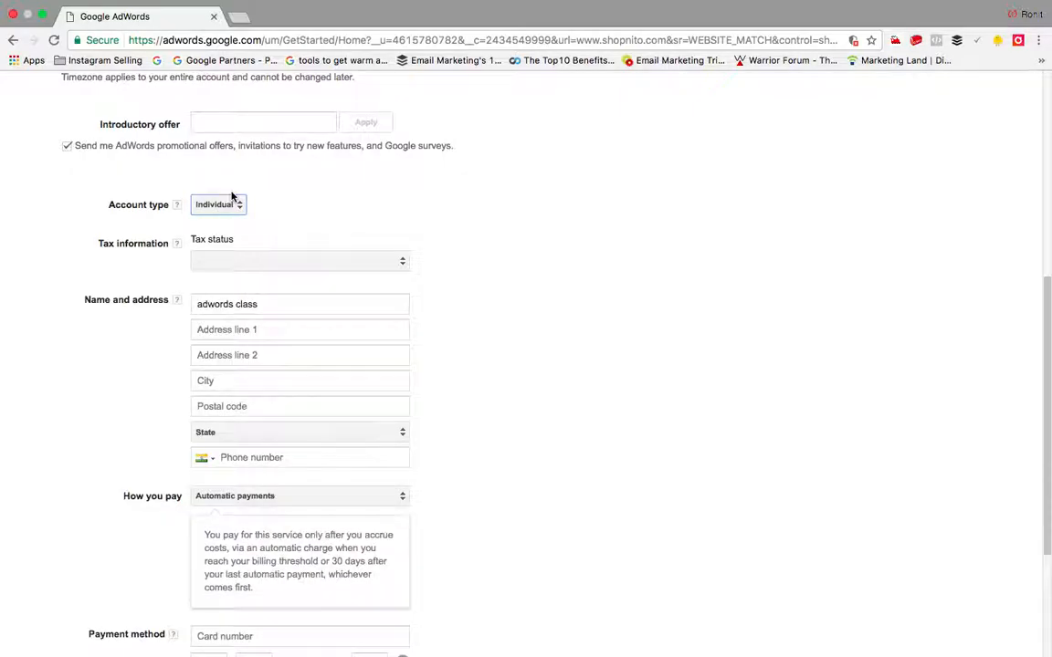
pyautogui.click(311, 263)
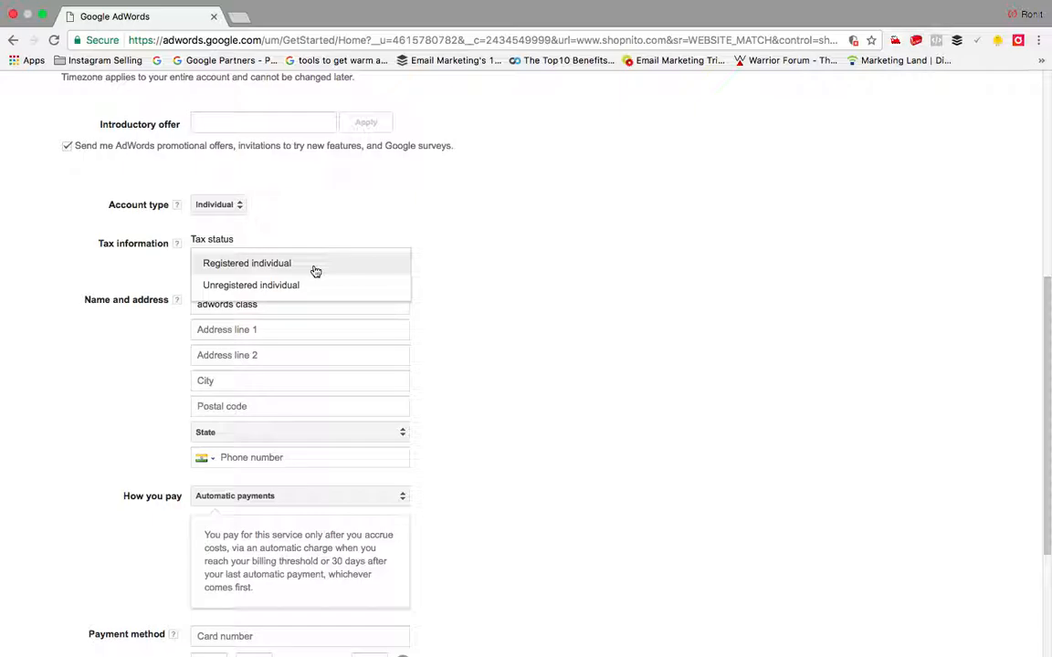
pyautogui.click(315, 219)
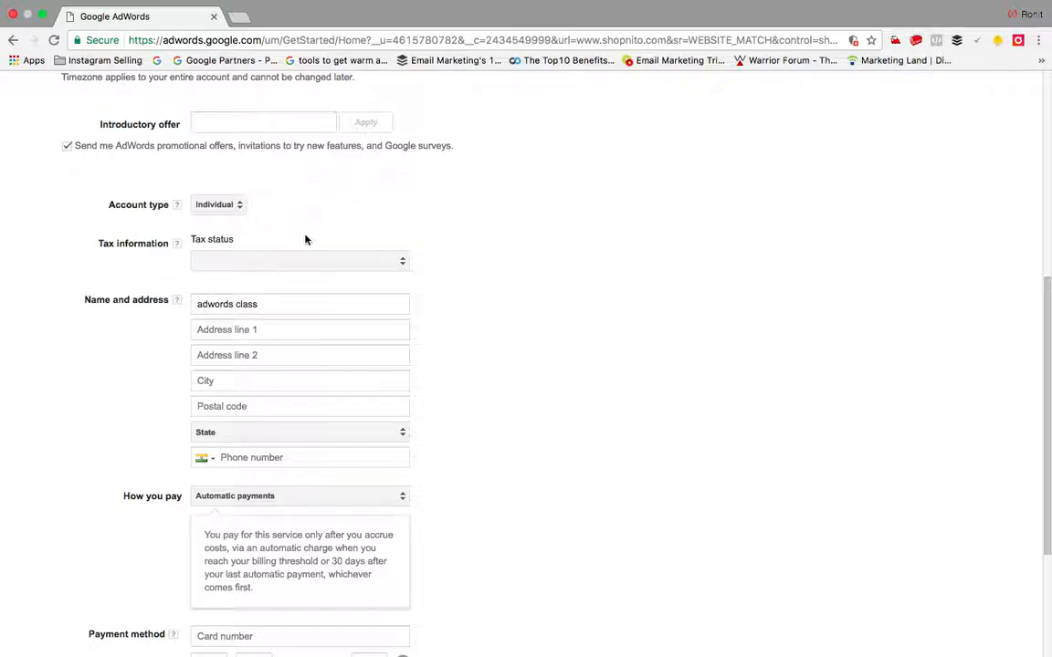
pyautogui.click(238, 264)
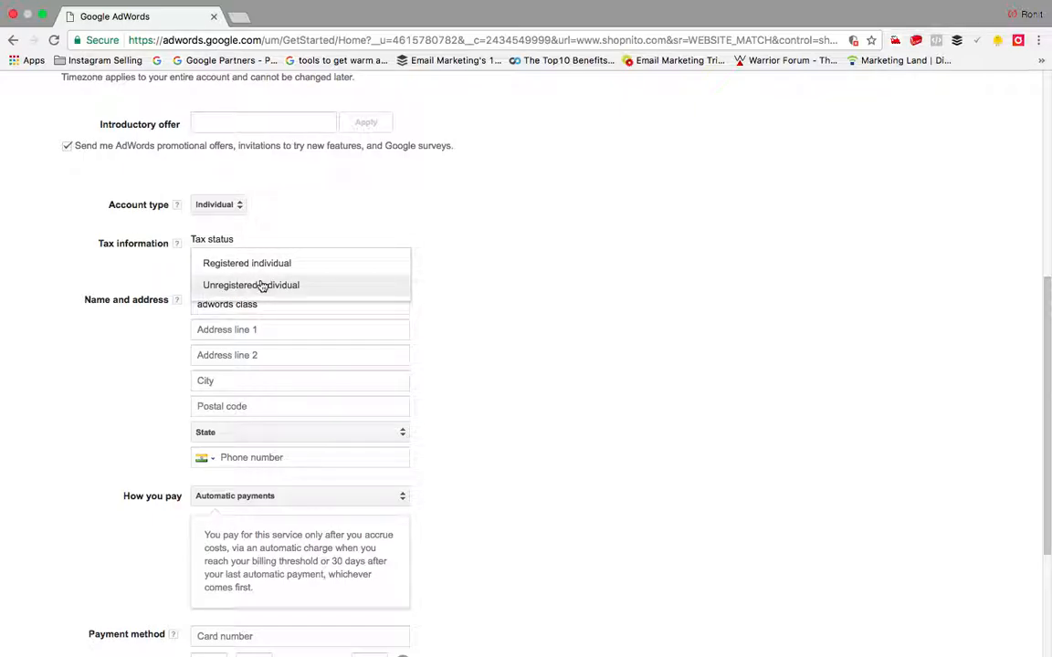
pyautogui.click(269, 210)
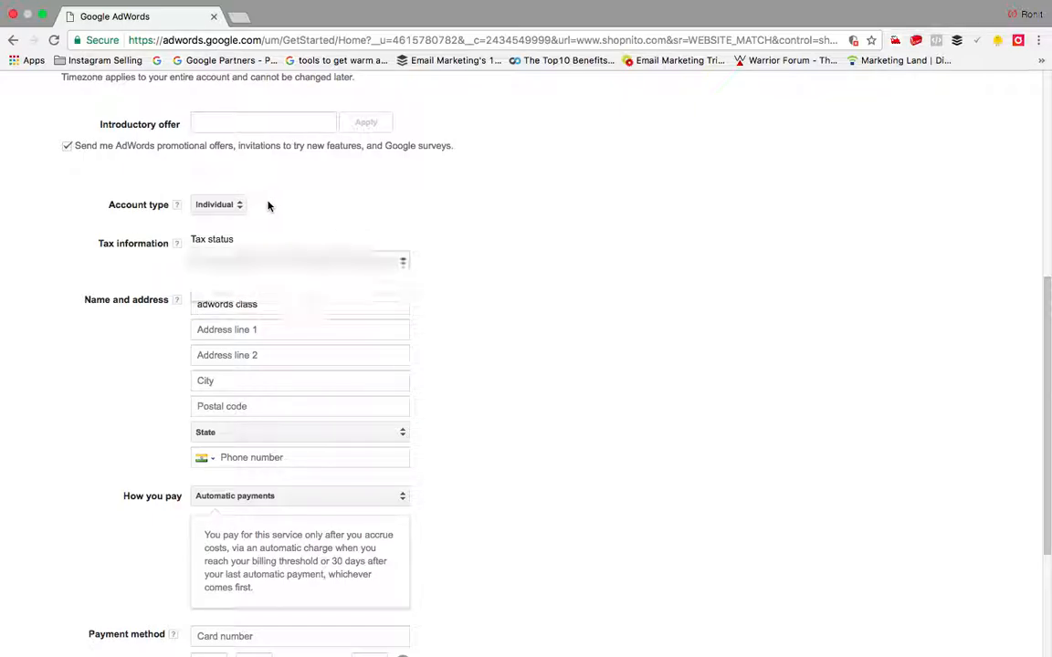
pyautogui.scroll(-3, 284, 279)
# Step: Enter the billing street address in Address line 1 and the city
pyautogui.click(242, 194)
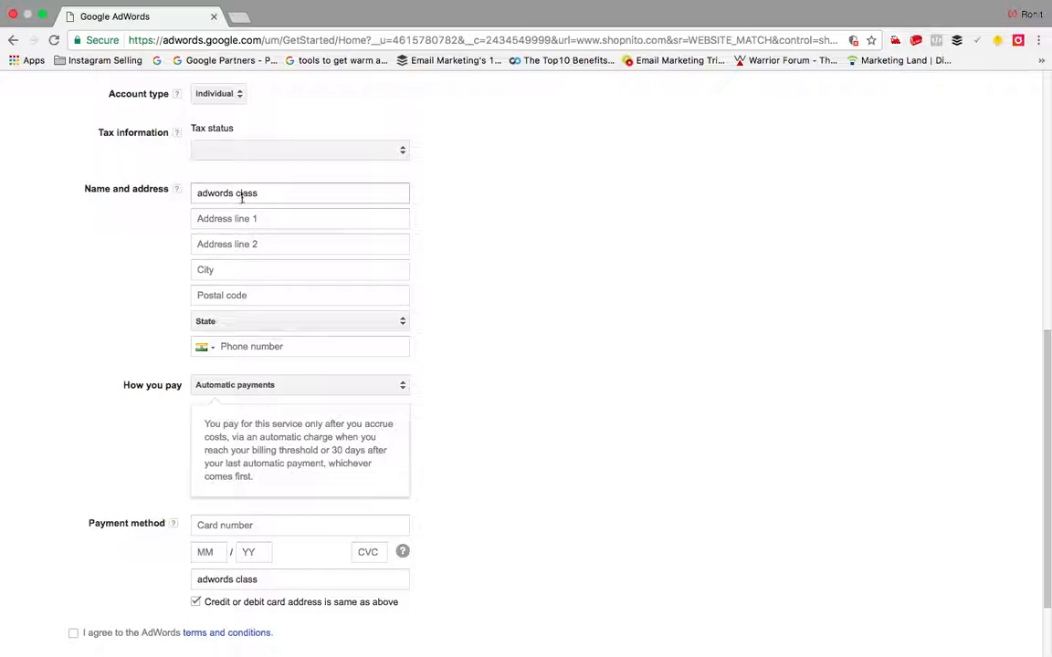
pyautogui.click(256, 220)
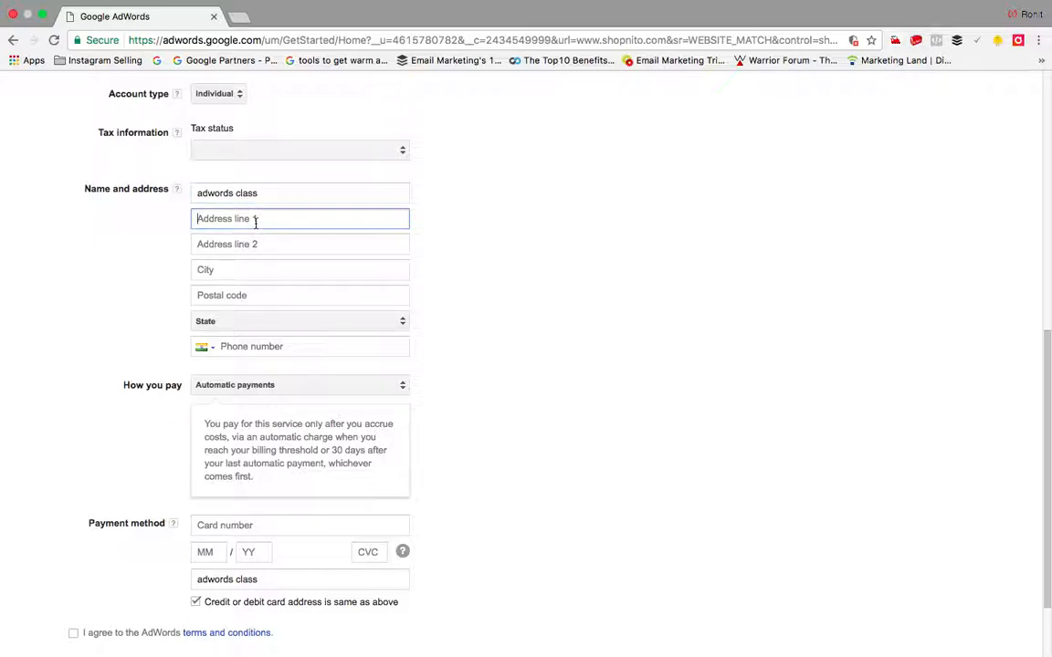
pyautogui.click(280, 246)
pyautogui.click(263, 267)
pyautogui.write('New Delhi')
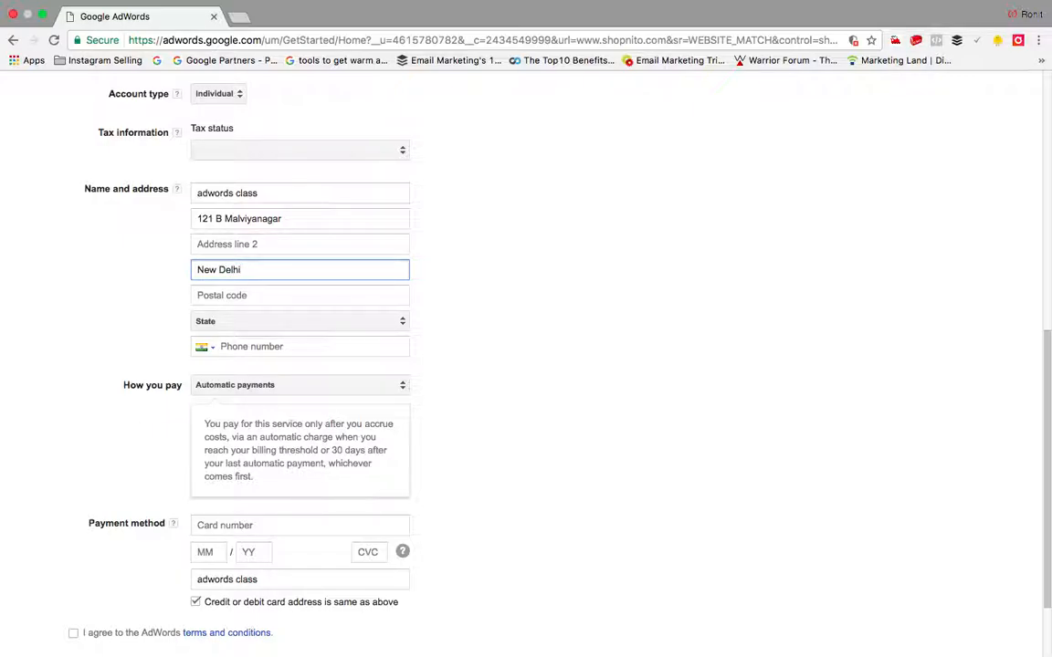
# Step: Fill in the postal code, pick the state from the list, and begin the phone number
pyautogui.click(221, 295)
pyautogui.write('110017')
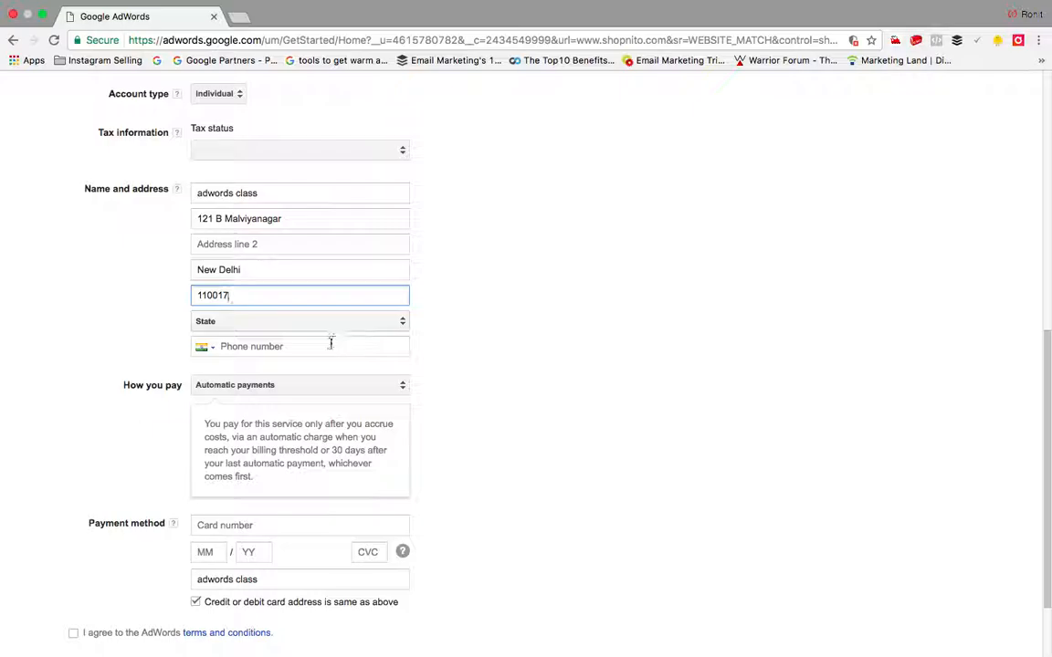
pyautogui.click(329, 328)
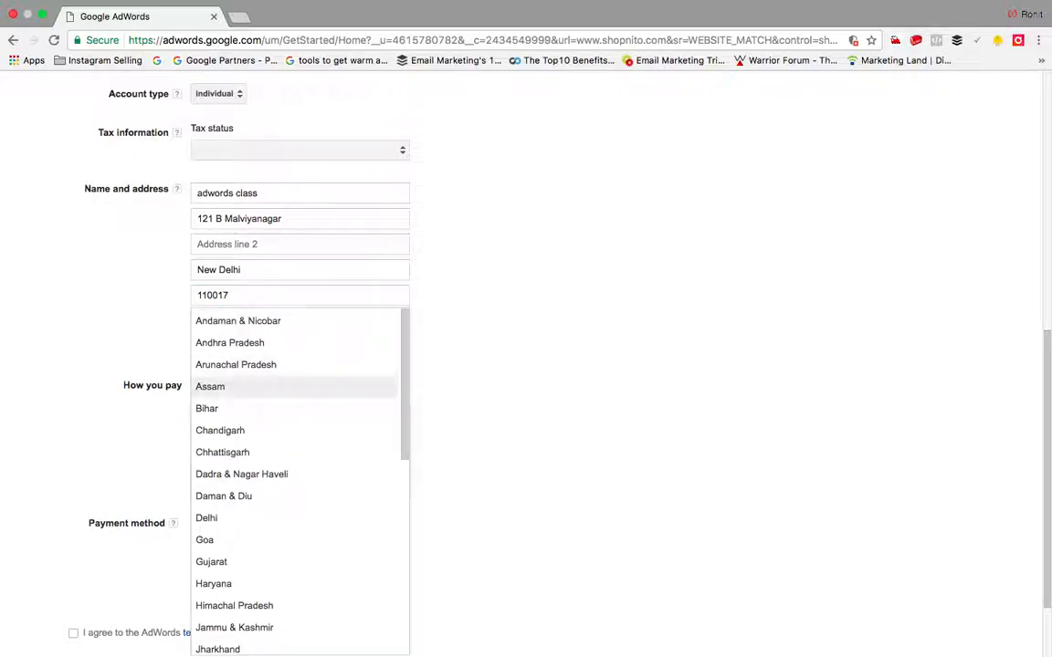
pyautogui.scroll(-3, 300, 479)
pyautogui.click(209, 315)
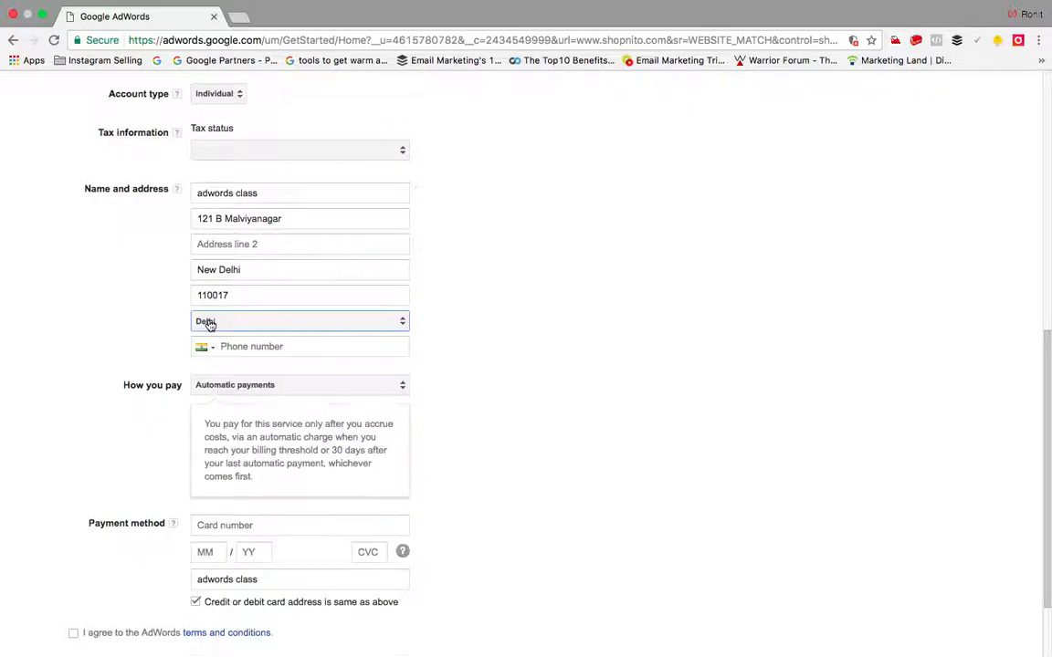
pyautogui.click(248, 350)
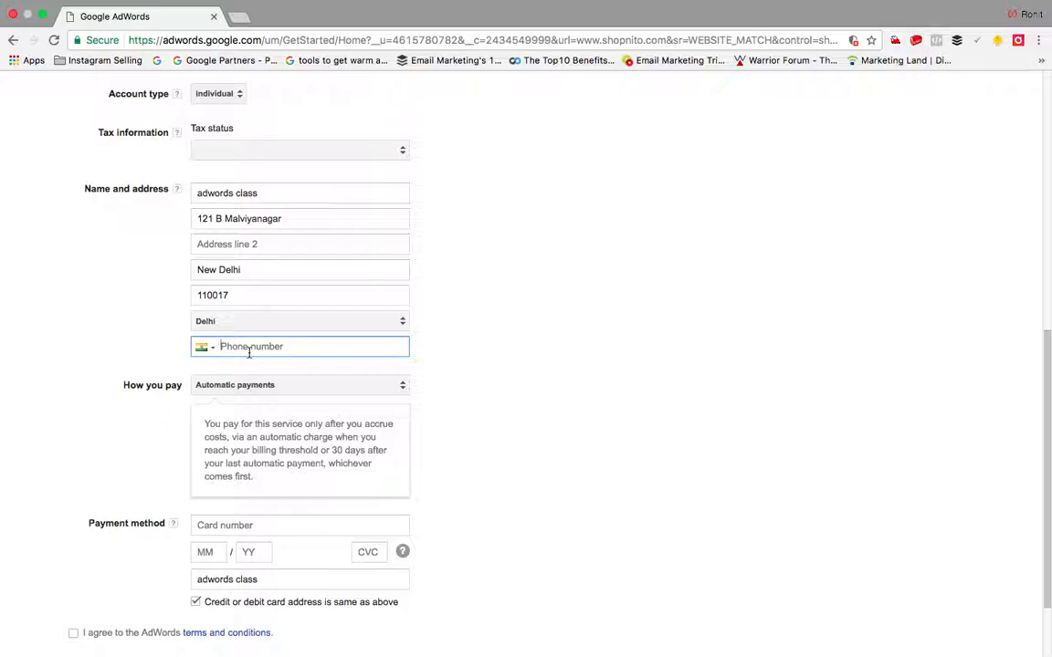
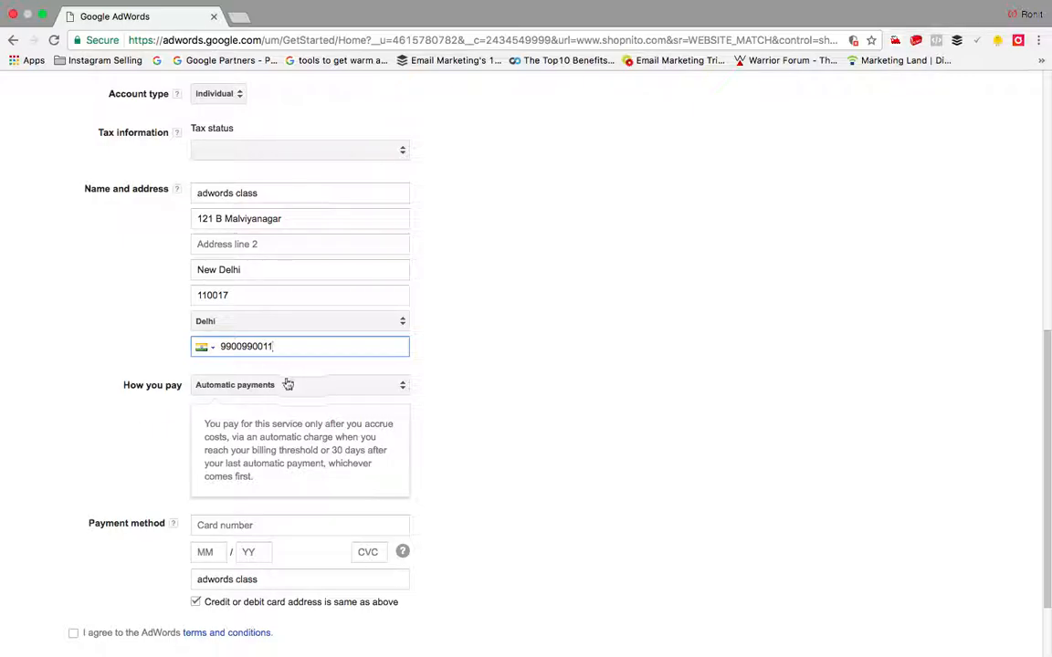
# Step: Finish the phone number and change how you pay to Manual payments
pyautogui.click(282, 388)
pyautogui.click(282, 409)
pyautogui.scroll(-2, 347, 417)
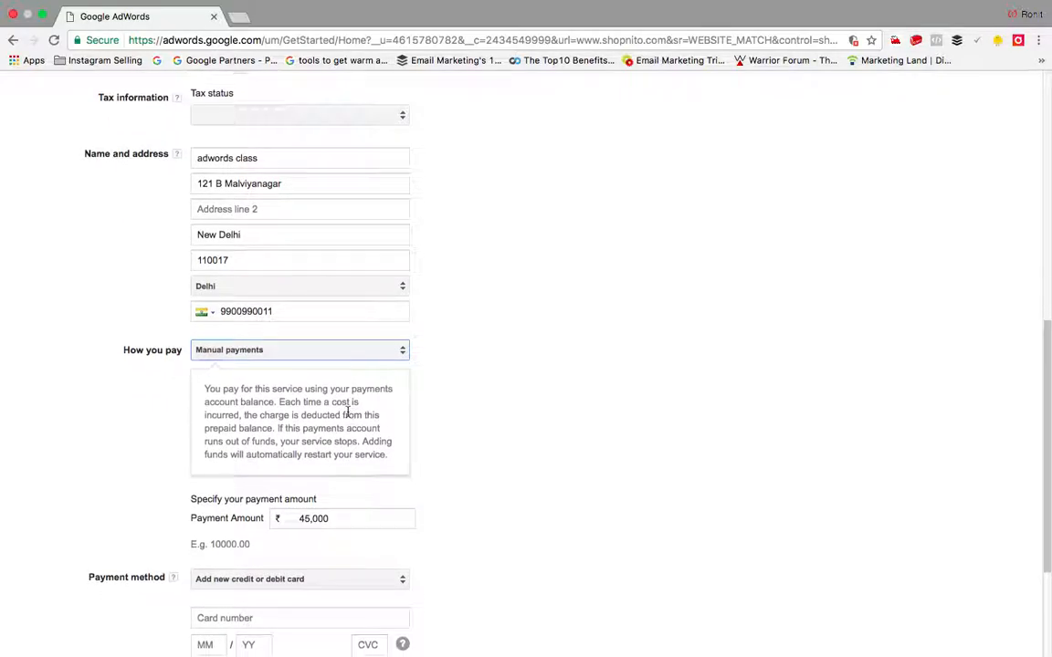
pyautogui.scroll(-3, 353, 404)
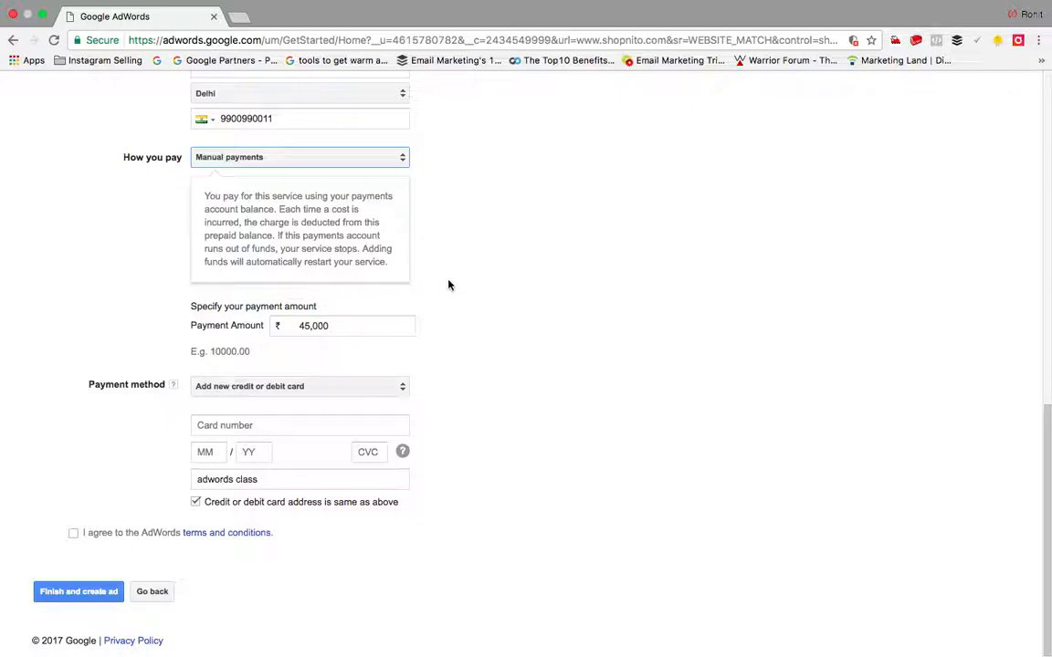
# Step: Choose NetBanking as the payment method and accept the AdWords terms and conditions
pyautogui.click(310, 394)
pyautogui.click(277, 373)
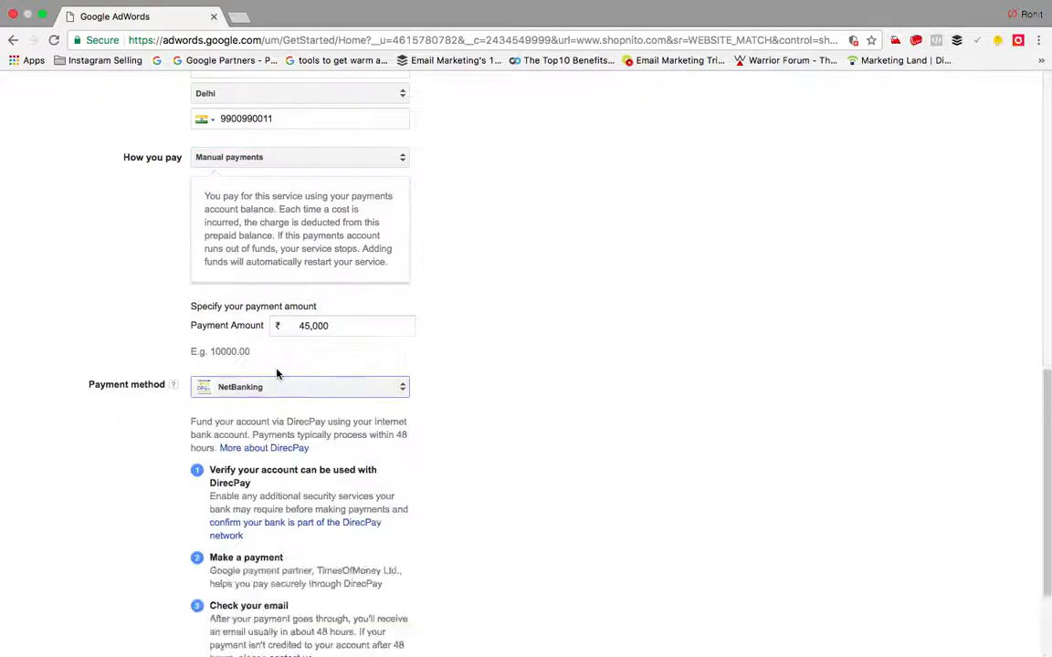
pyautogui.scroll(-4, 511, 391)
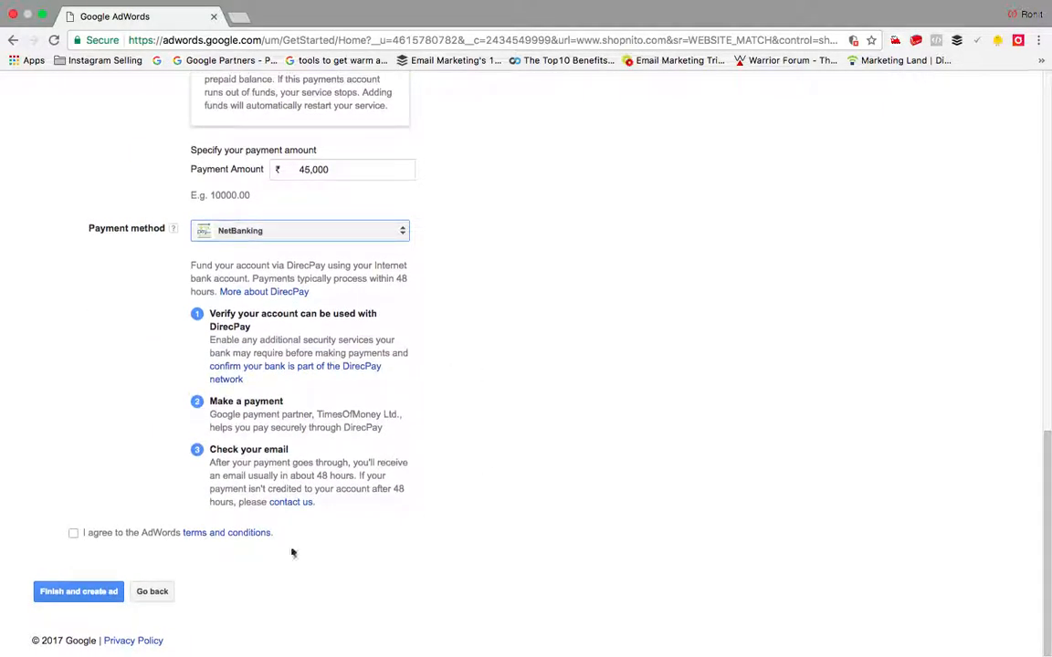
pyautogui.click(73, 533)
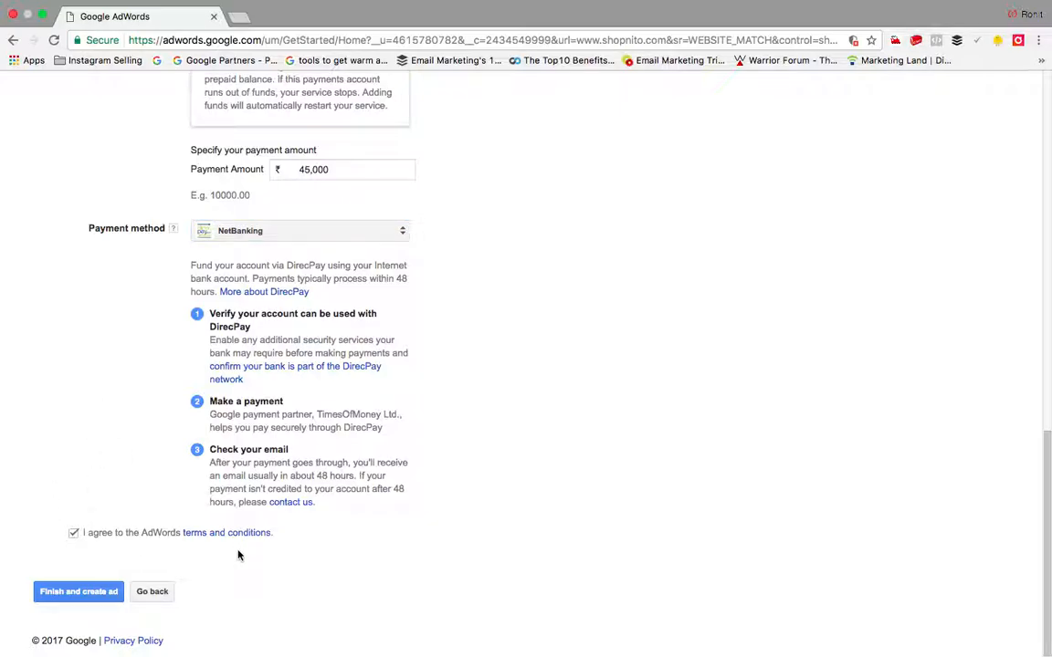
# Step: Set tax status to Registered individual and submit with Finish and create ad
pyautogui.click(73, 592)
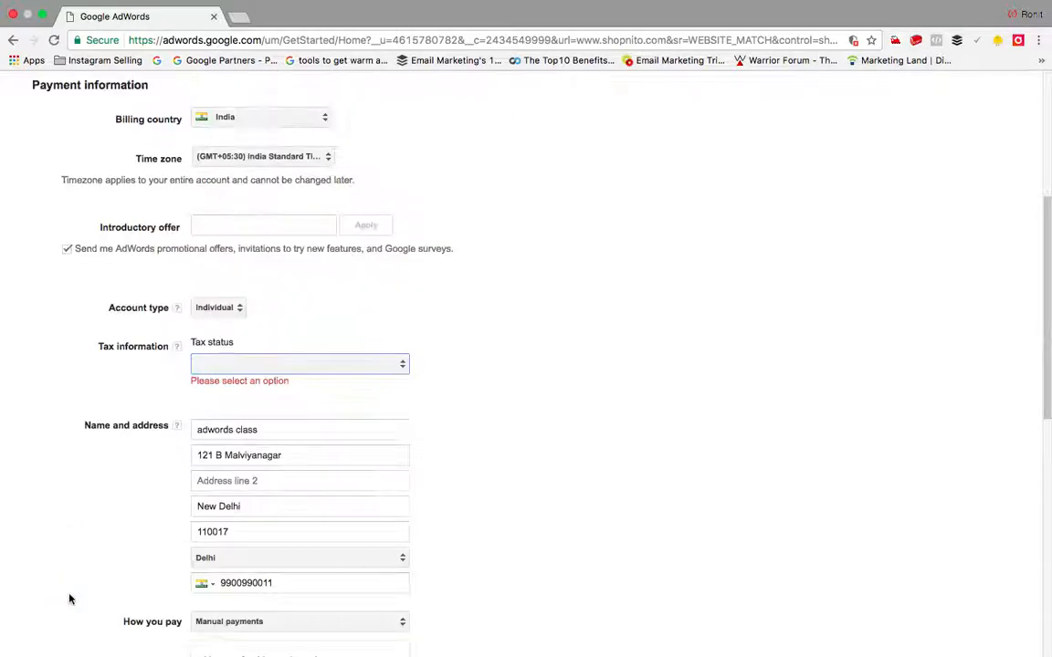
pyautogui.click(347, 368)
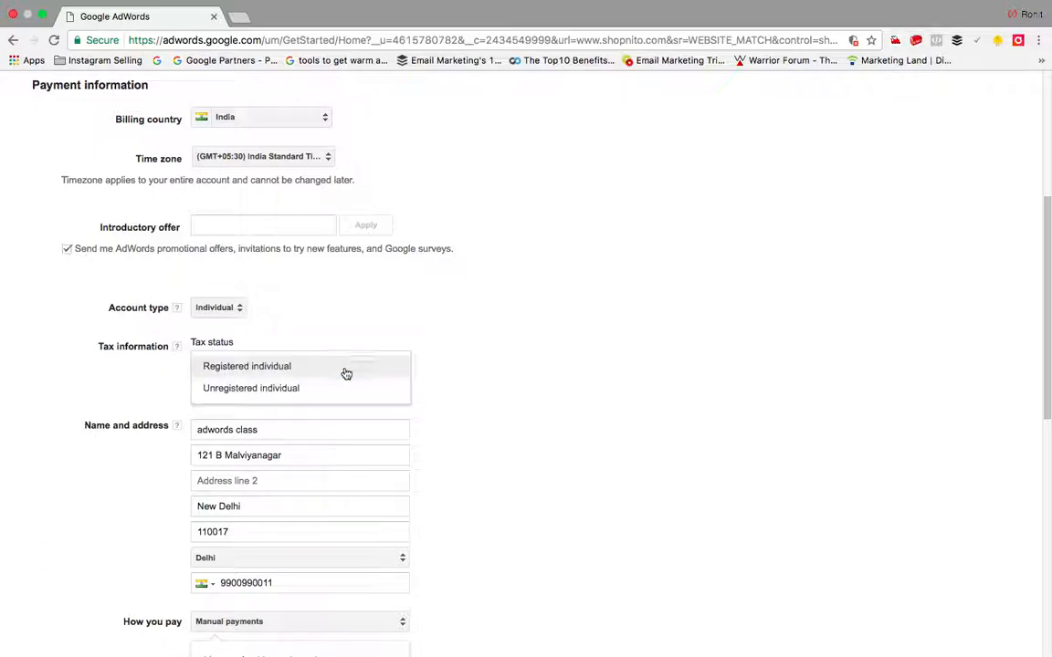
pyautogui.click(292, 391)
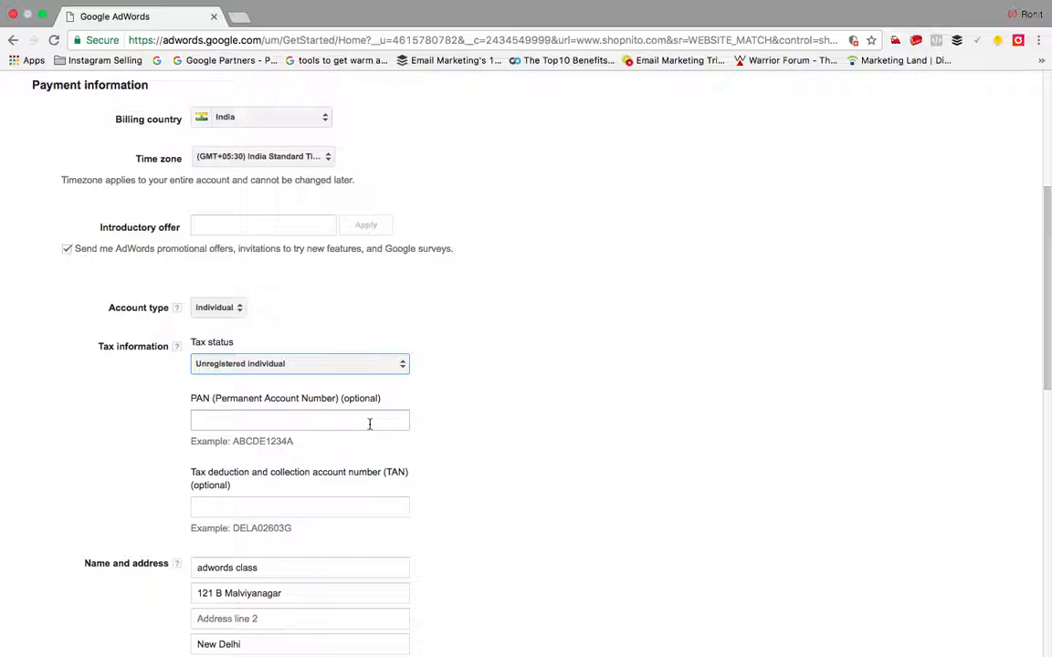
pyautogui.click(319, 371)
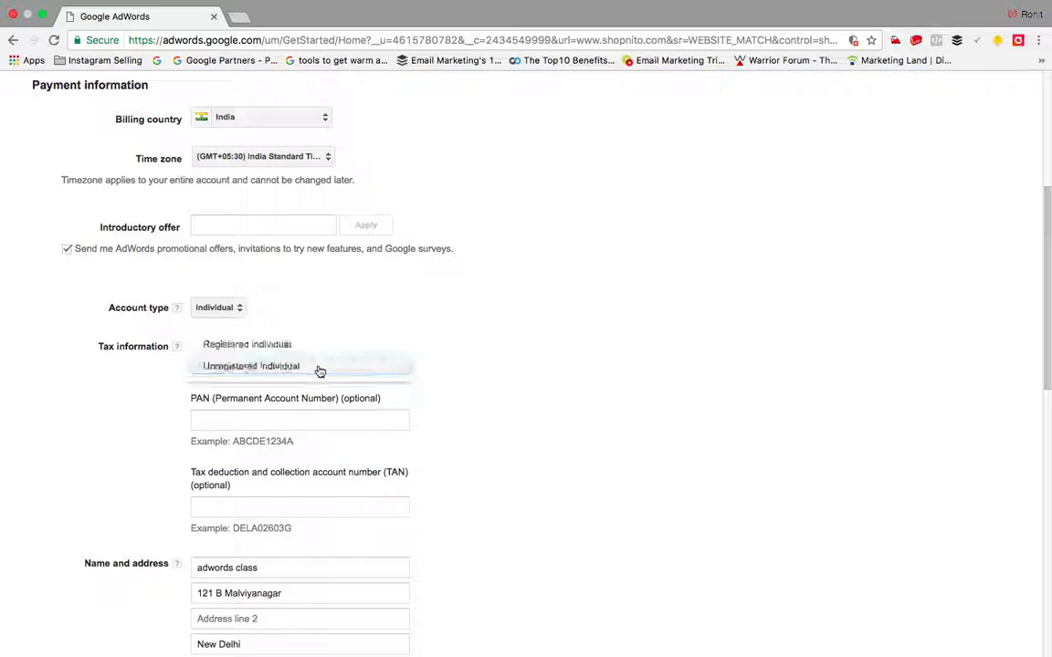
pyautogui.click(290, 351)
pyautogui.scroll(-3, 333, 369)
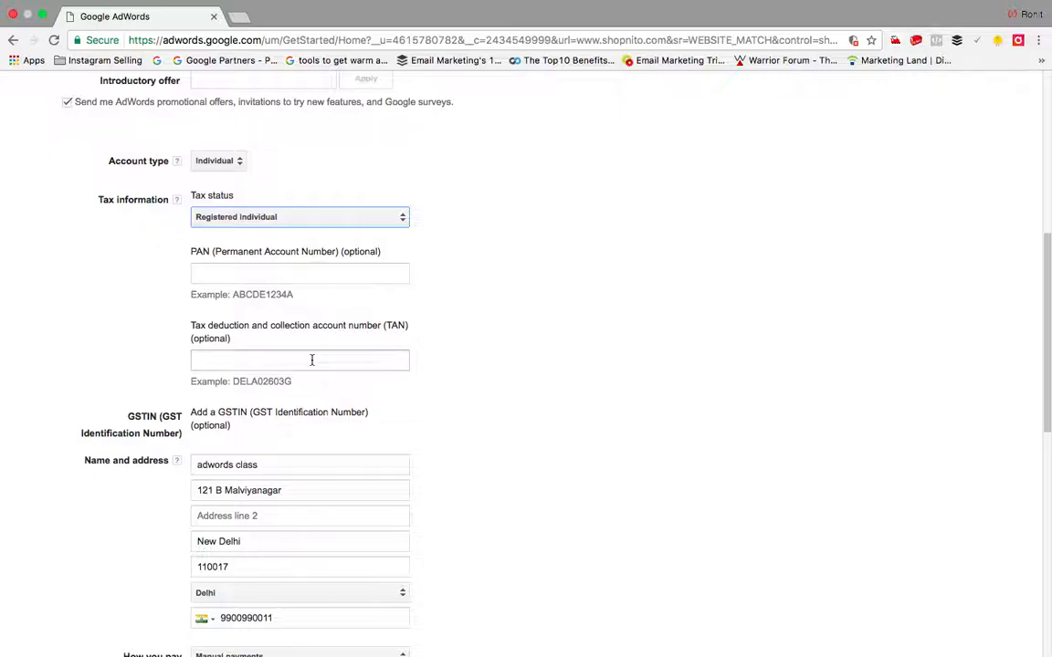
pyautogui.scroll(-3, 312, 360)
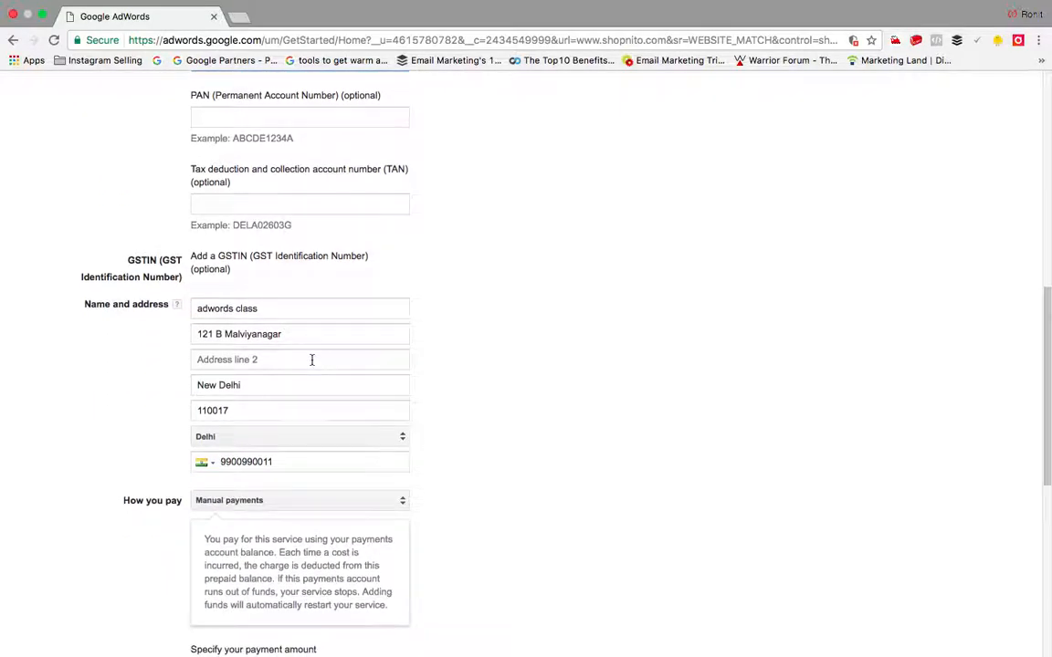
pyautogui.scroll(-1, 311, 359)
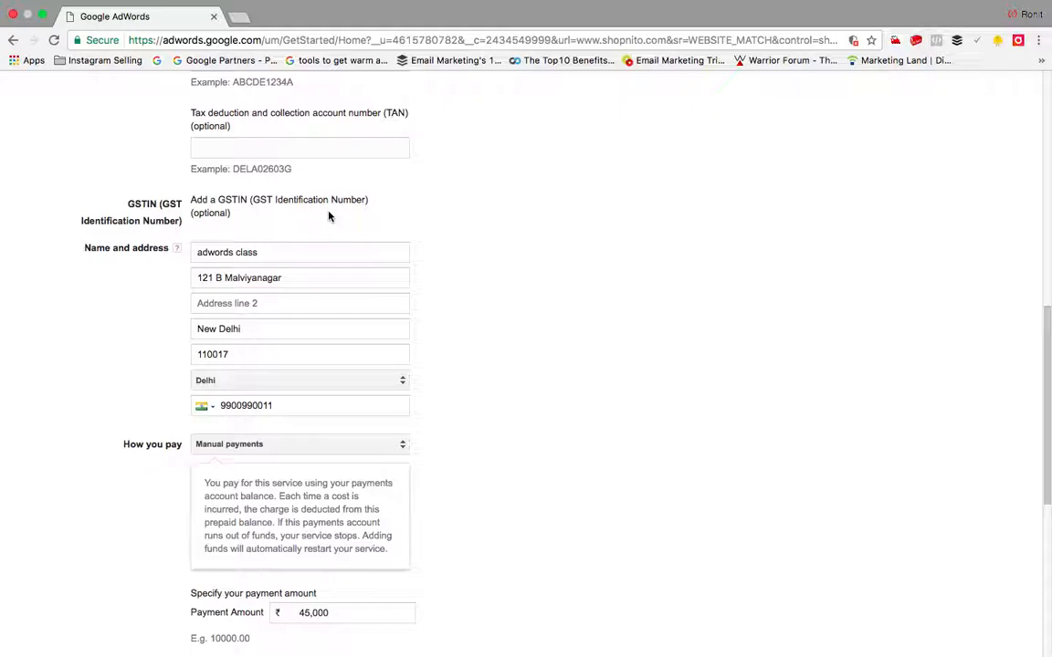
pyautogui.scroll(-8, 330, 217)
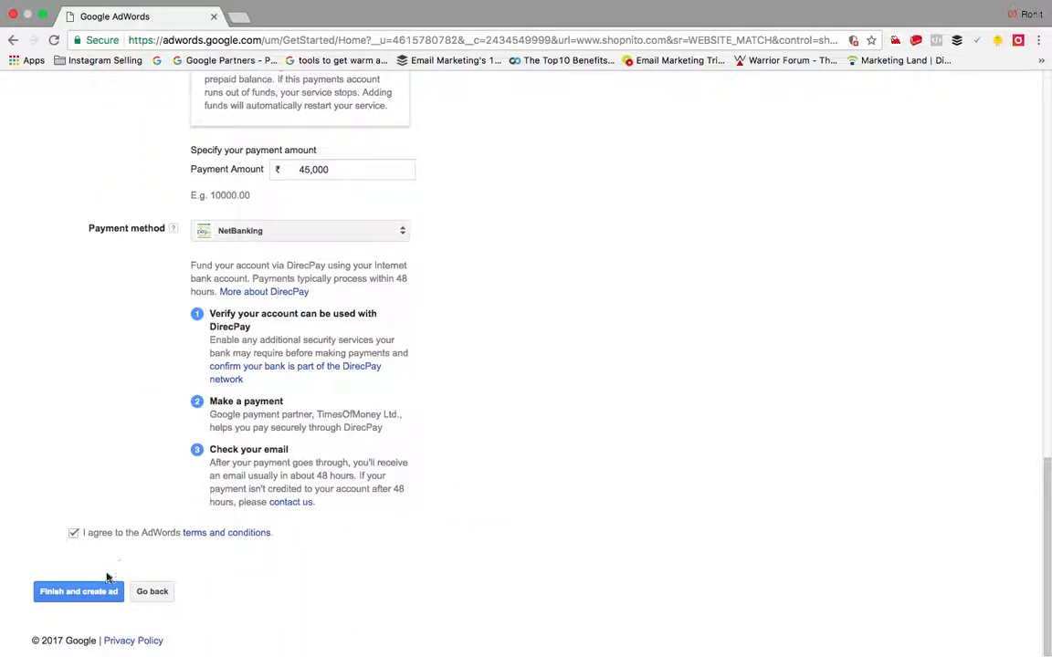
pyautogui.click(106, 590)
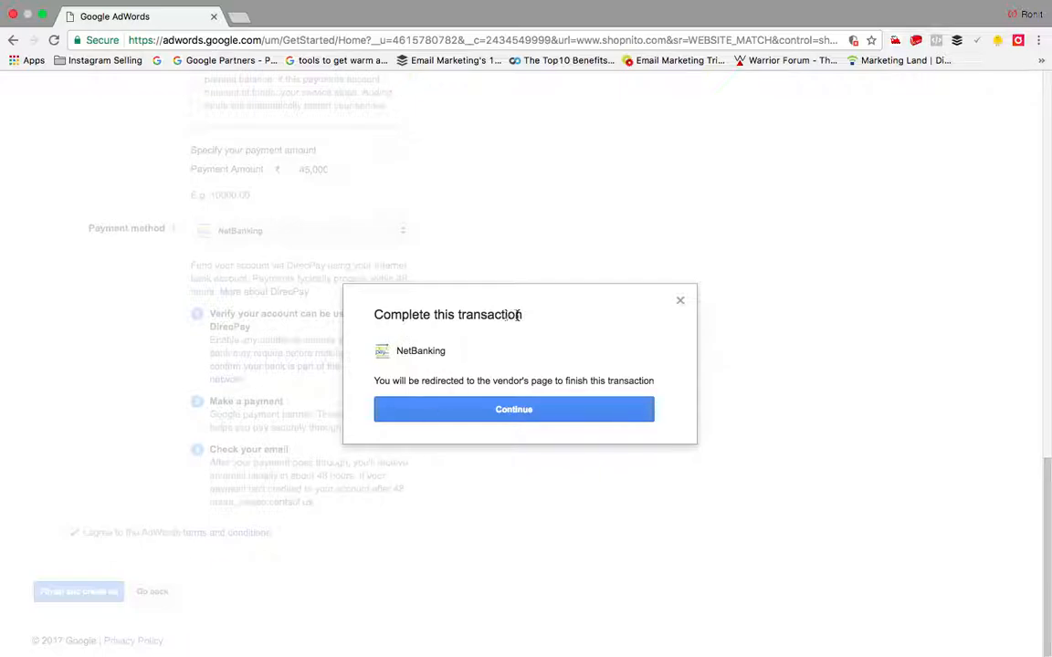
# Step: Close the NetBanking transaction prompt, resubmit the setup, and close the Online Payment Gateway tab
pyautogui.click(544, 418)
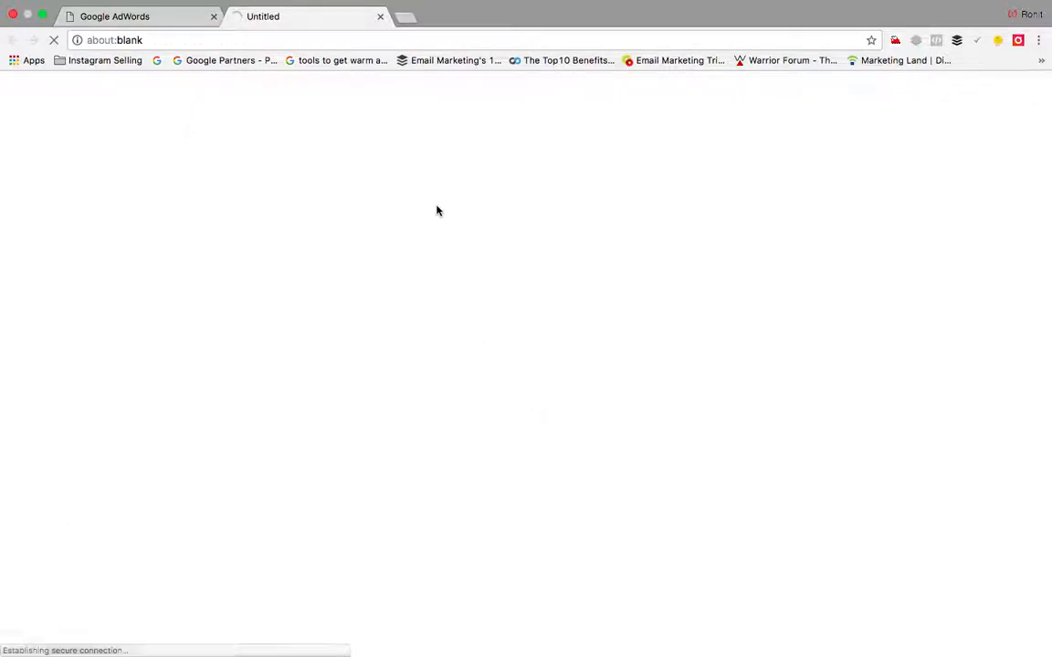
pyautogui.click(119, 16)
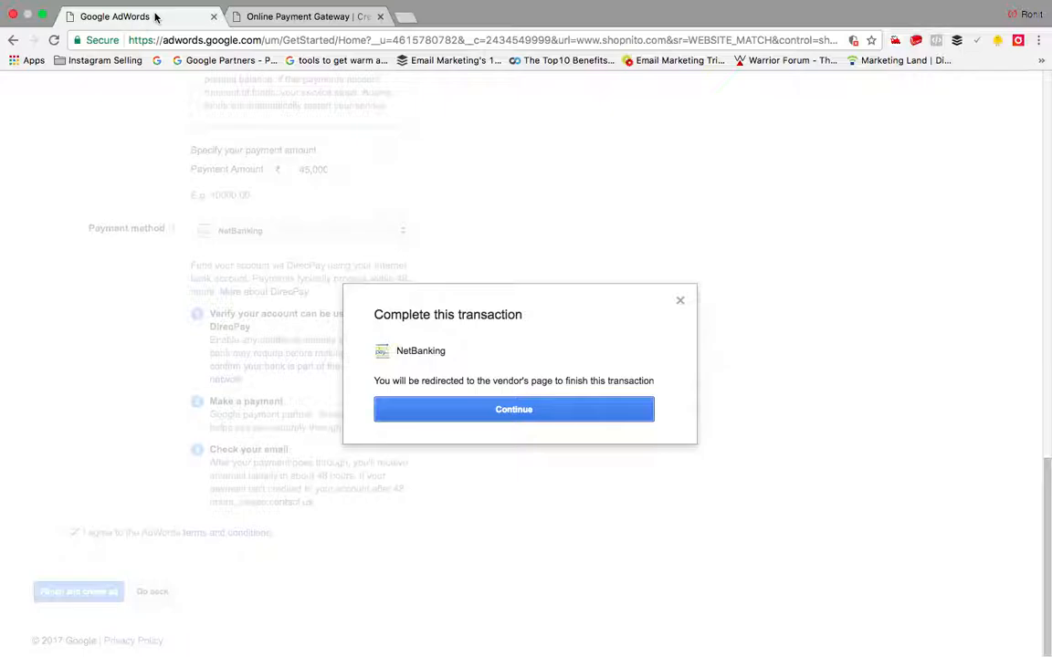
pyautogui.click(680, 301)
pyautogui.click(89, 592)
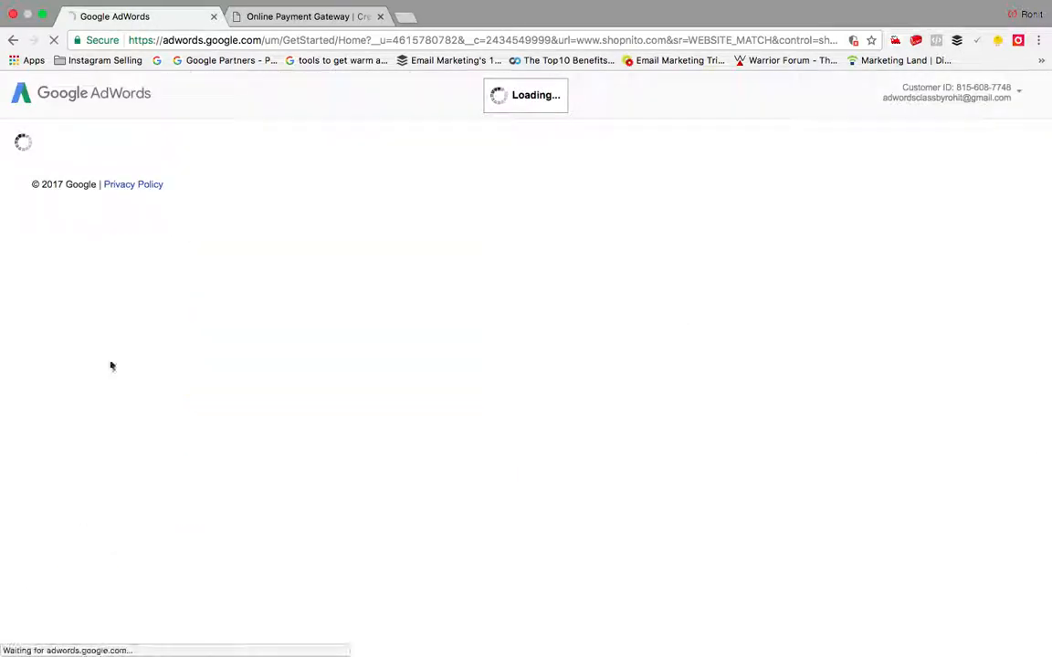
pyautogui.click(279, 17)
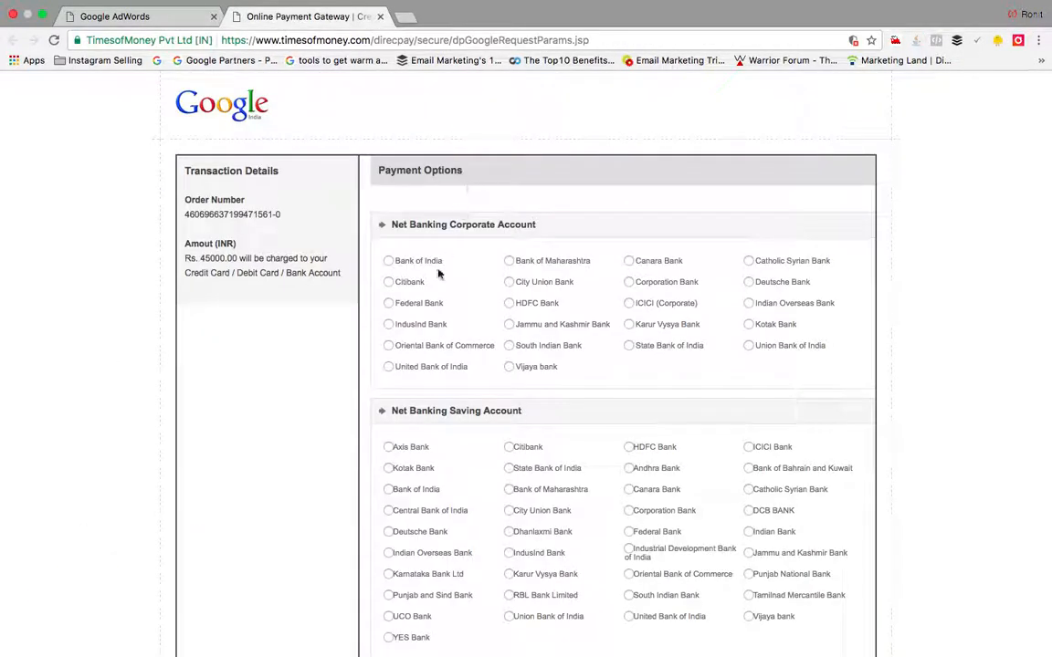
pyautogui.click(380, 16)
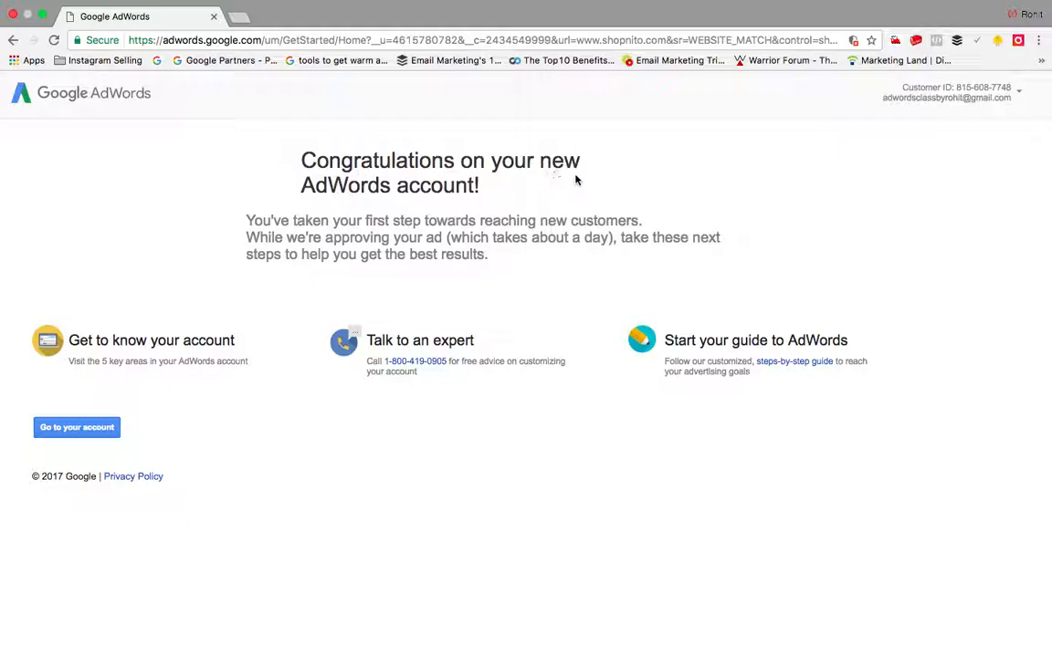
# Step: Enter the new account, step through and exit the welcome tour, and dismiss the targets tip
pyautogui.click(77, 429)
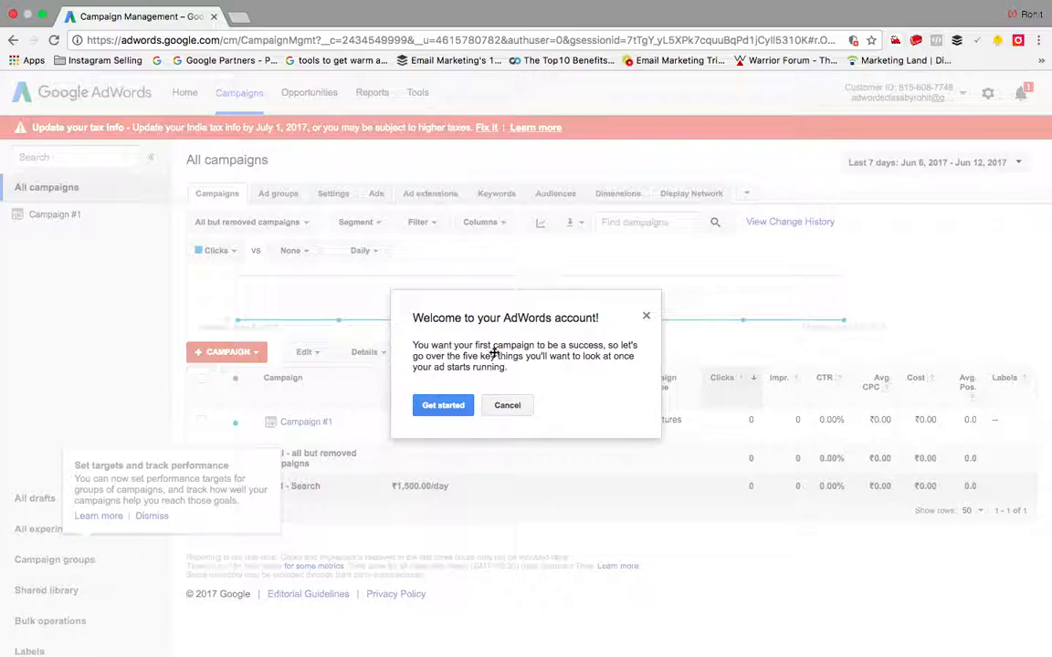
pyautogui.click(436, 405)
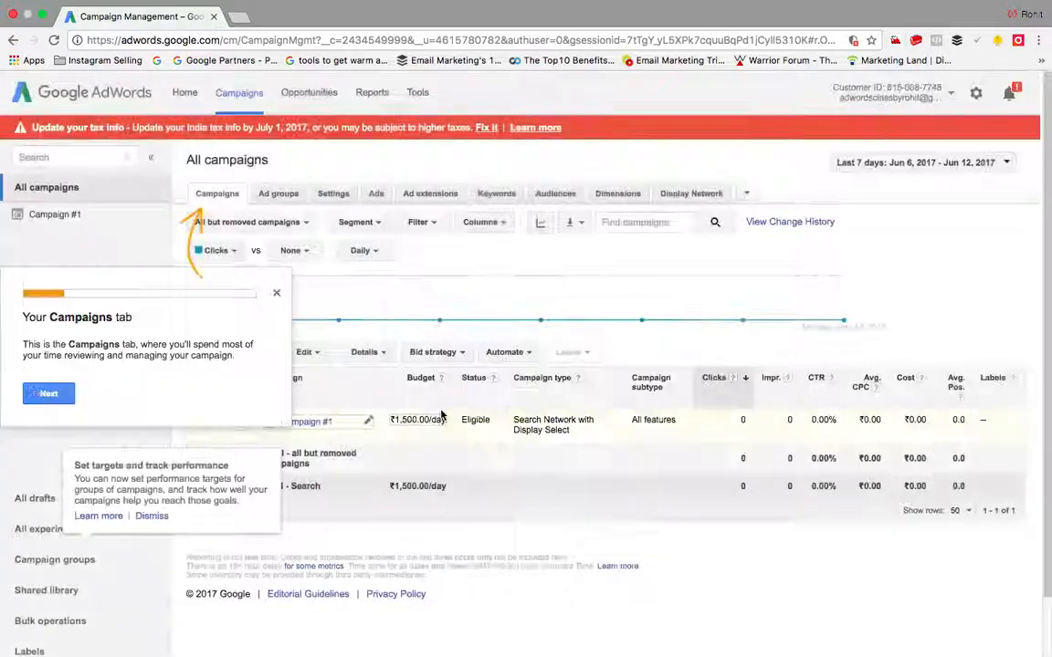
pyautogui.click(276, 298)
pyautogui.click(571, 403)
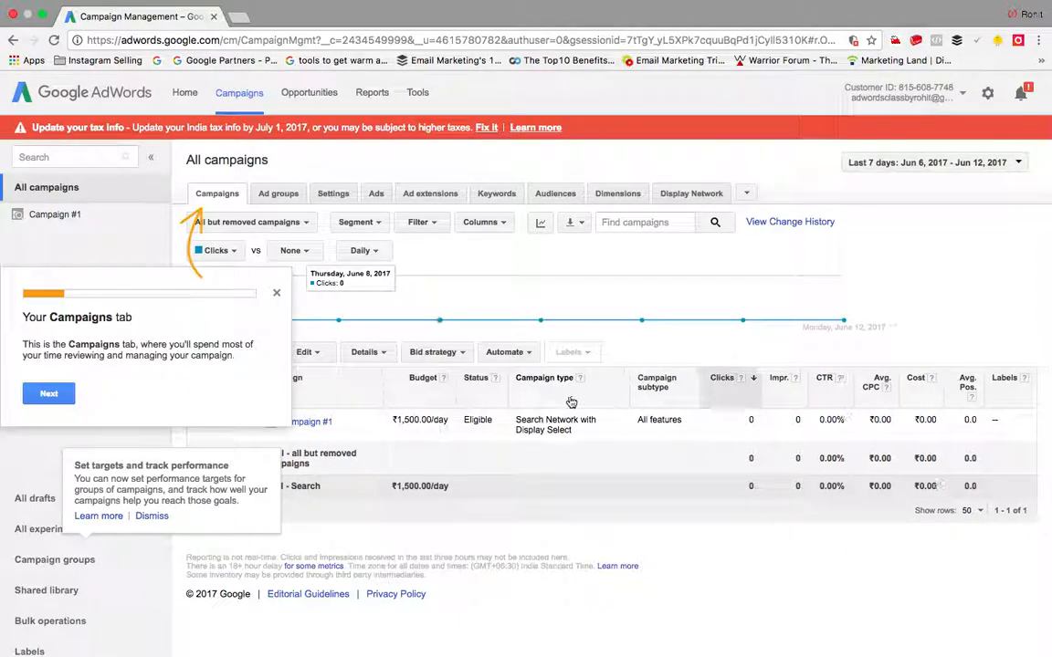
pyautogui.click(49, 394)
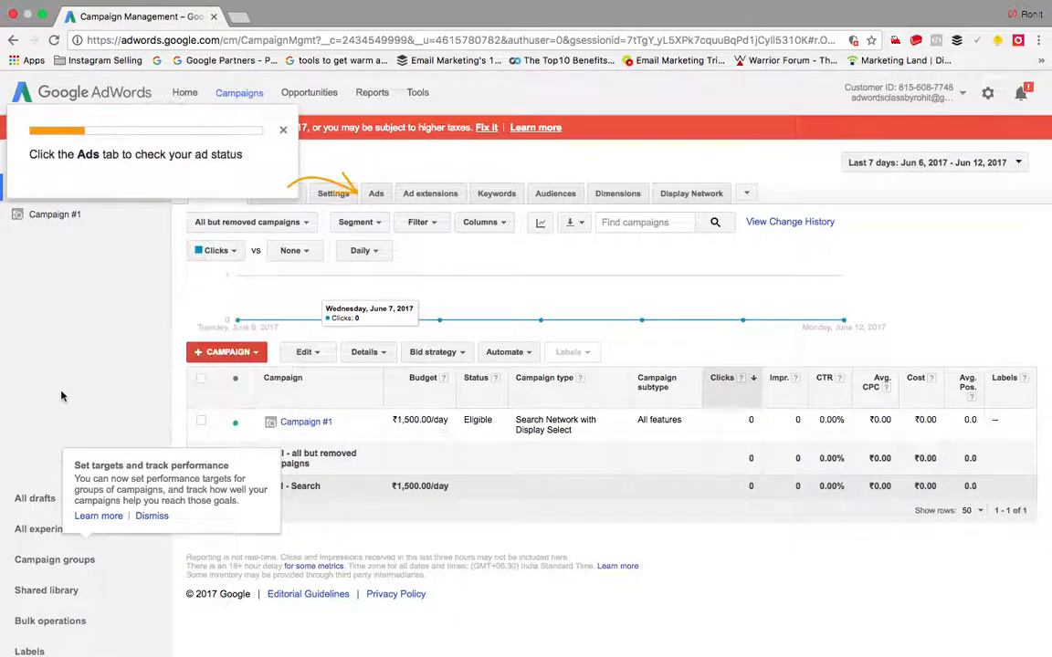
pyautogui.click(285, 134)
pyautogui.click(462, 395)
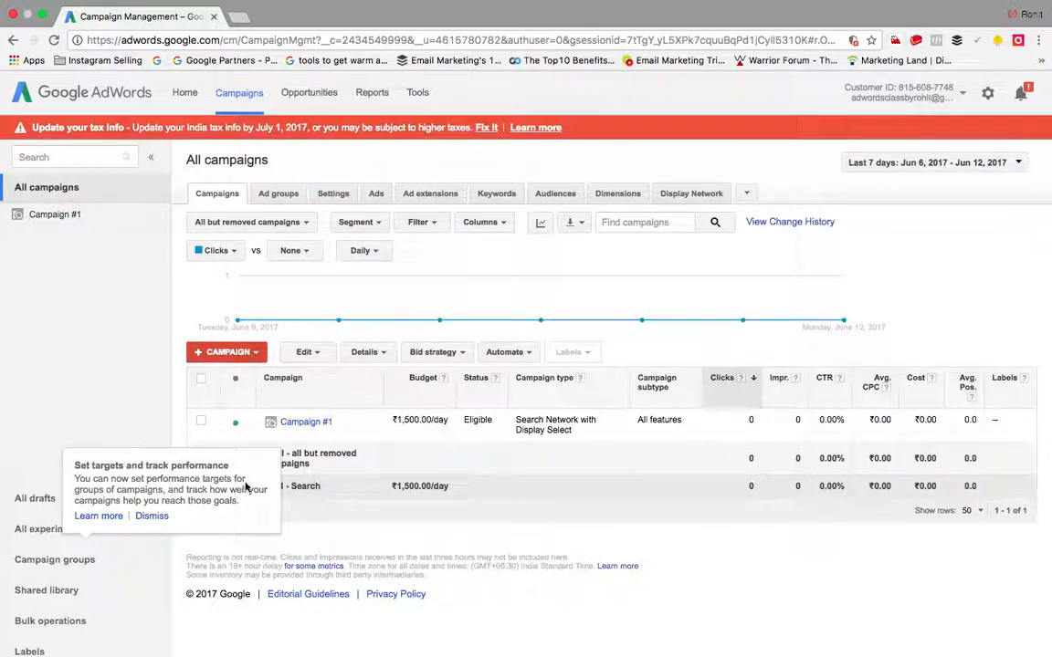
pyautogui.click(152, 516)
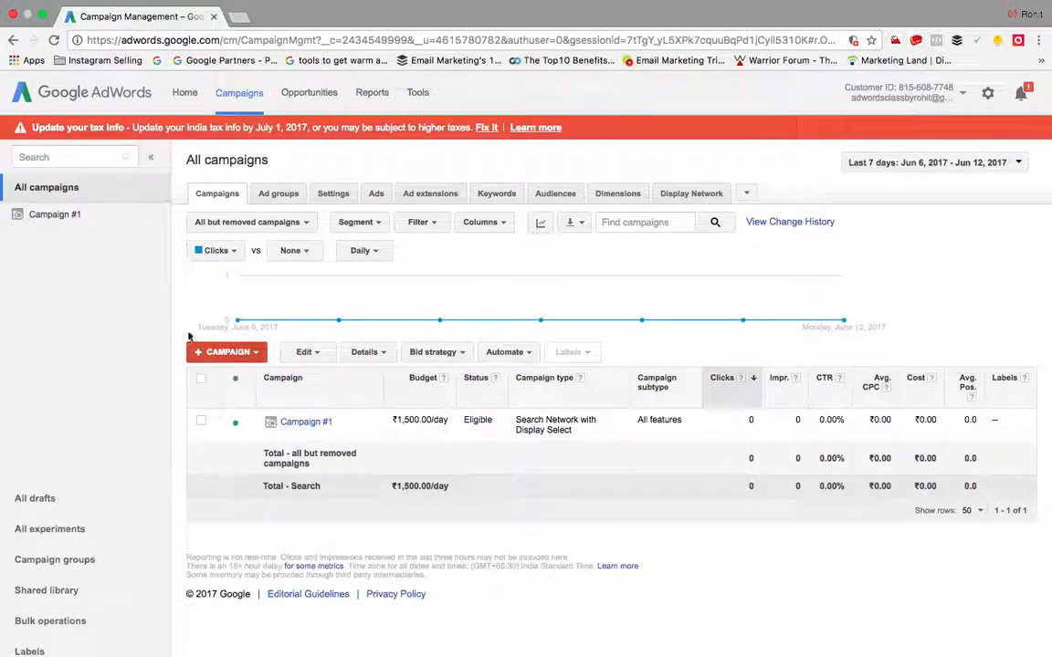
# Step: Open the +CAMPAIGN dropdown listing the campaign types
pyautogui.click(246, 355)
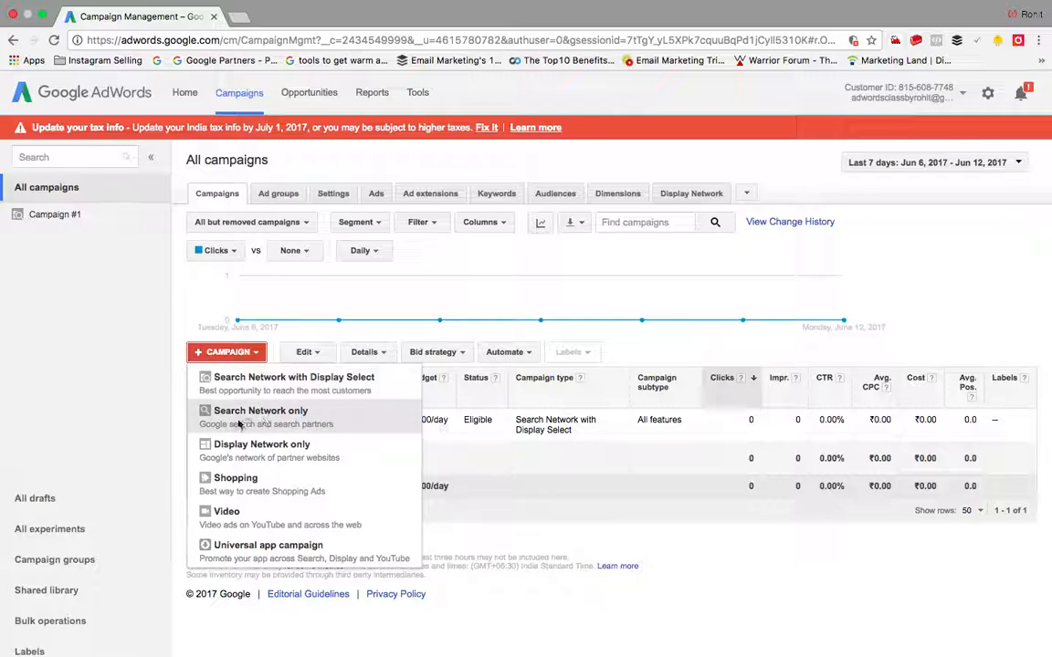
# Step: Choose Search Network only and rename the new campaign to 'Fashion Funda'
pyautogui.click(285, 415)
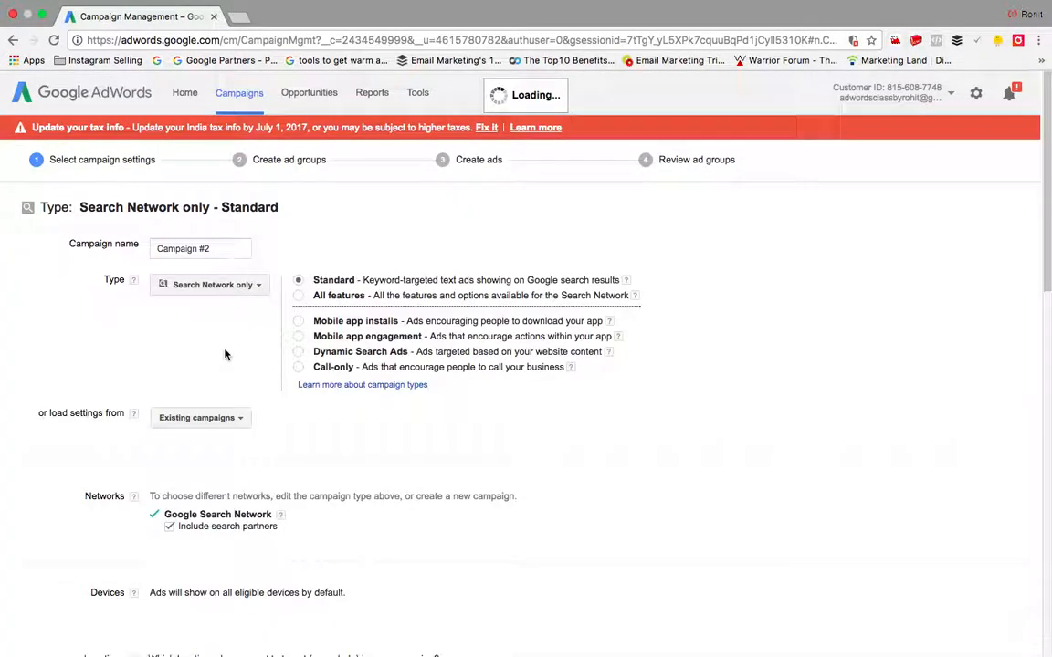
pyautogui.click(234, 250)
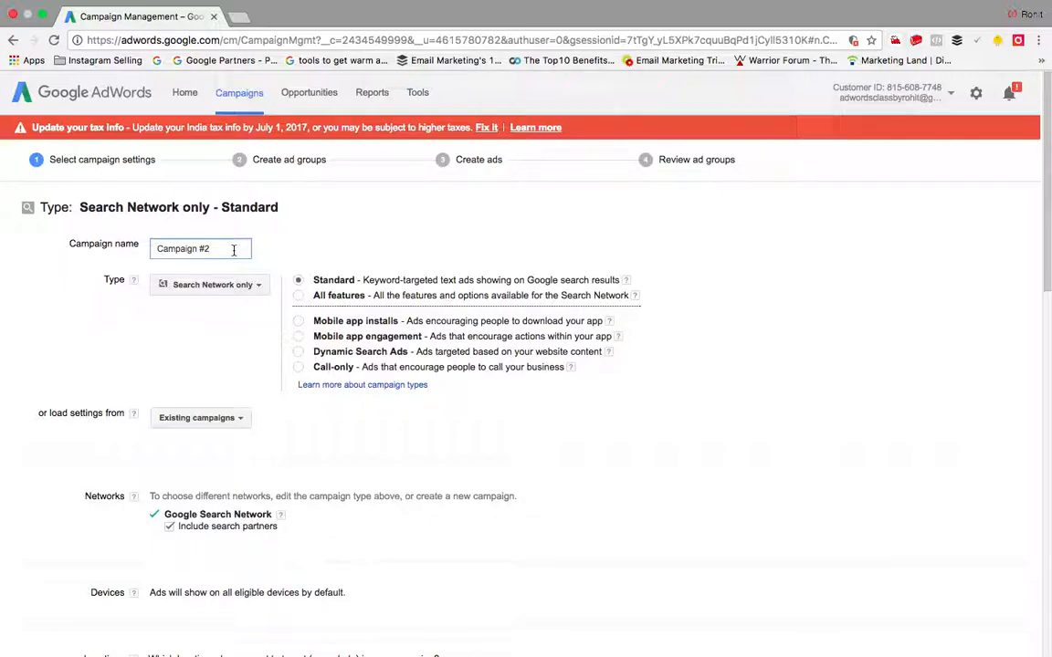
pyautogui.press('BackSpace')
pyautogui.press('BackSpace')
pyautogui.press('BackSpace')
pyautogui.press('BackSpace')
pyautogui.press('BackSpace')
pyautogui.press('BackSpace')
pyautogui.press('BackSpace')
pyautogui.press('BackSpace')
pyautogui.press('BackSpace')
pyautogui.press('BackSpace')
pyautogui.press('BackSpace')
pyautogui.write('Fashion Fanda')
pyautogui.press('BackSpace')
pyautogui.press('BackSpace')
pyautogui.press('BackSpace')
pyautogui.press('BackSpace')
pyautogui.write('unda')
pyautogui.scroll(-15, 433, 496)
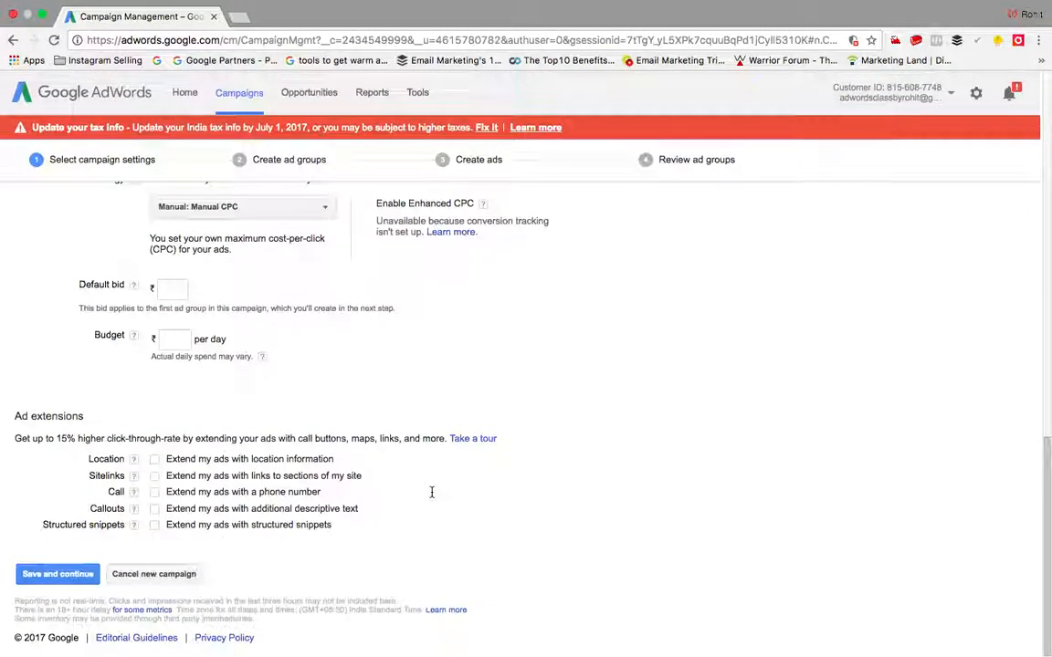
pyautogui.scroll(15, 432, 492)
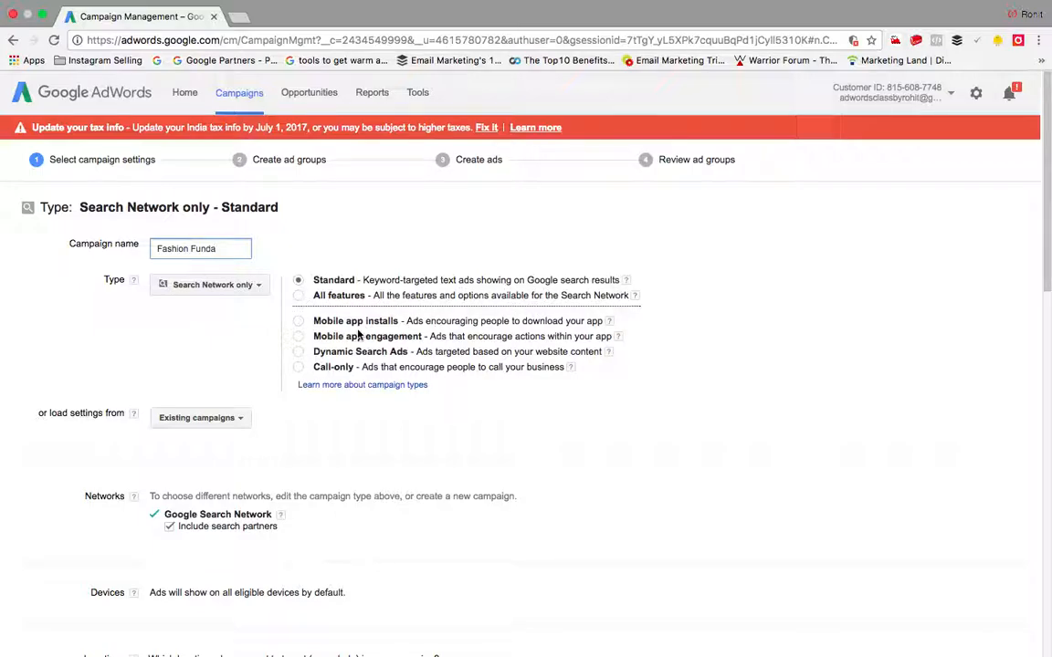
pyautogui.scroll(-20, 358, 336)
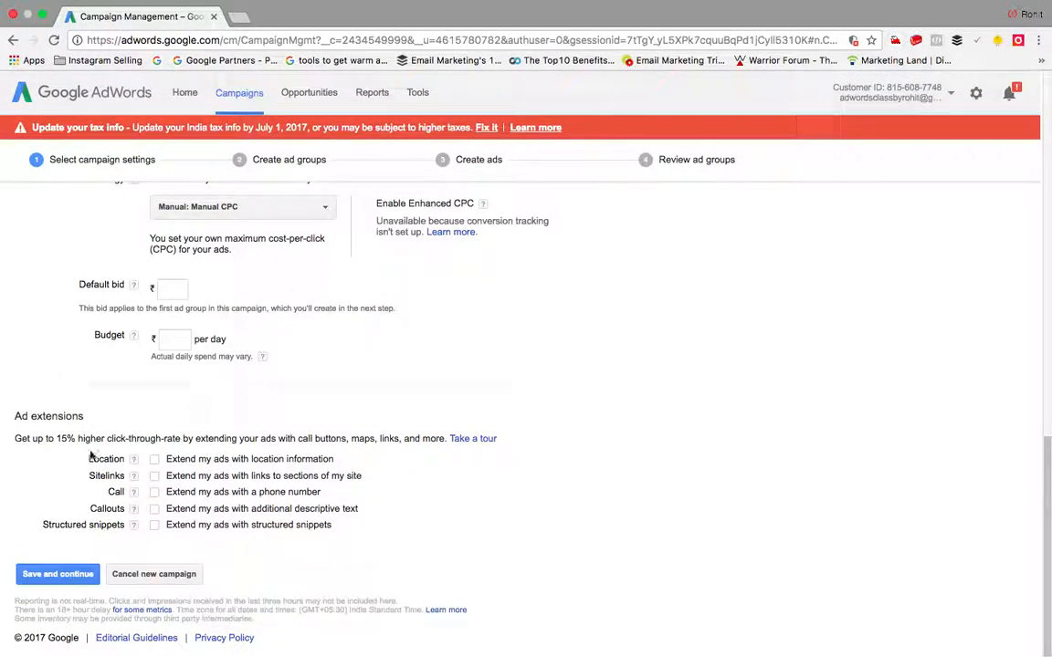
pyautogui.scroll(20, 288, 457)
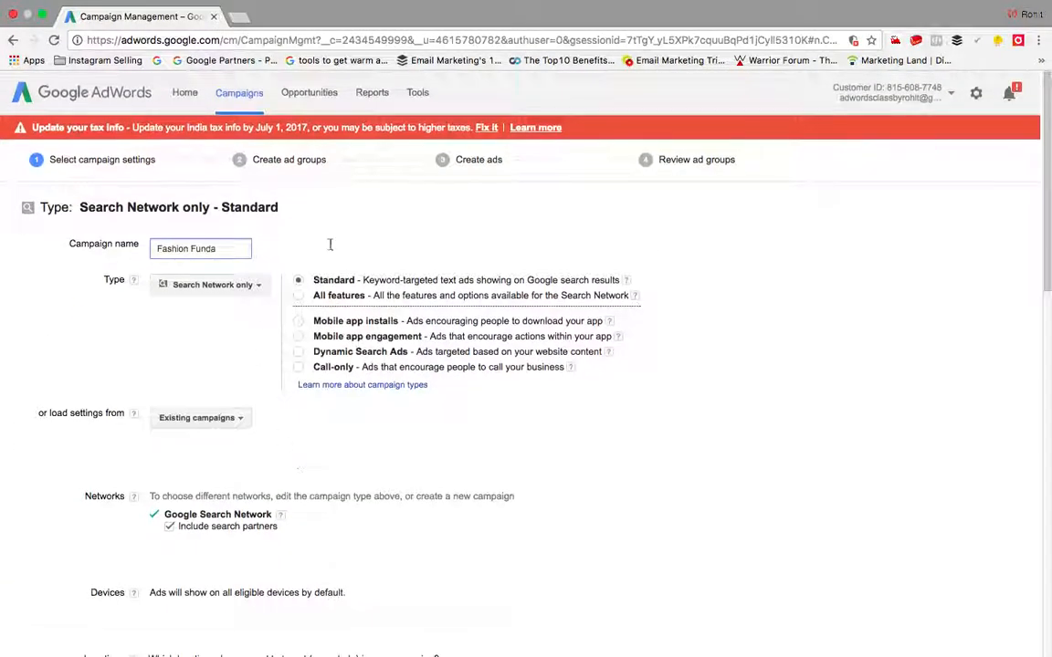
pyautogui.click(298, 295)
pyautogui.click(667, 157)
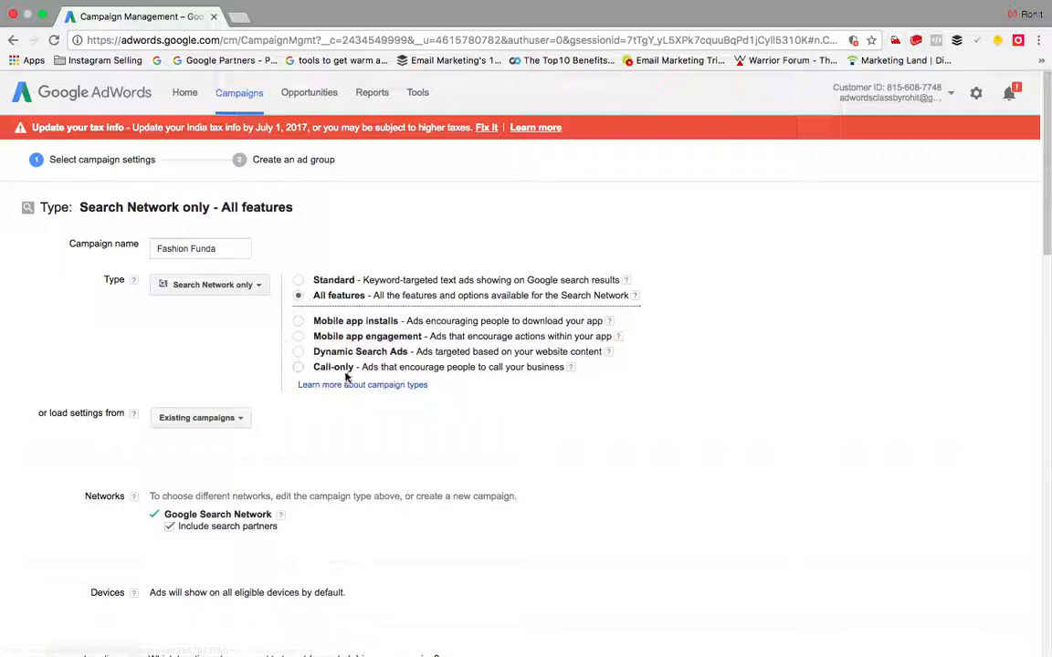
pyautogui.scroll(-3, 305, 446)
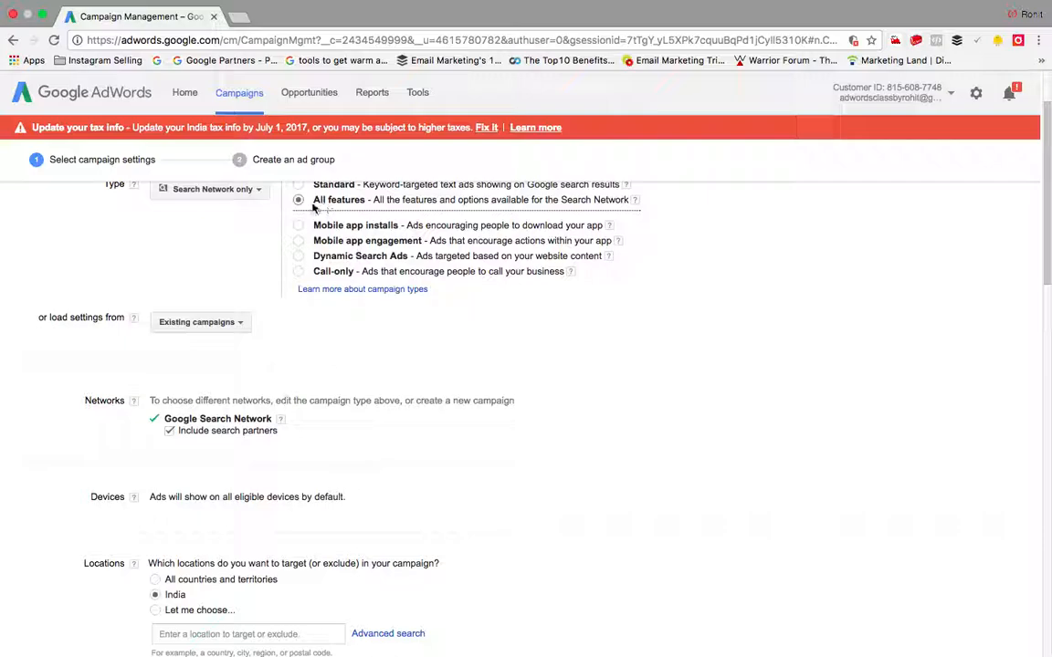
pyautogui.scroll(-2, 268, 375)
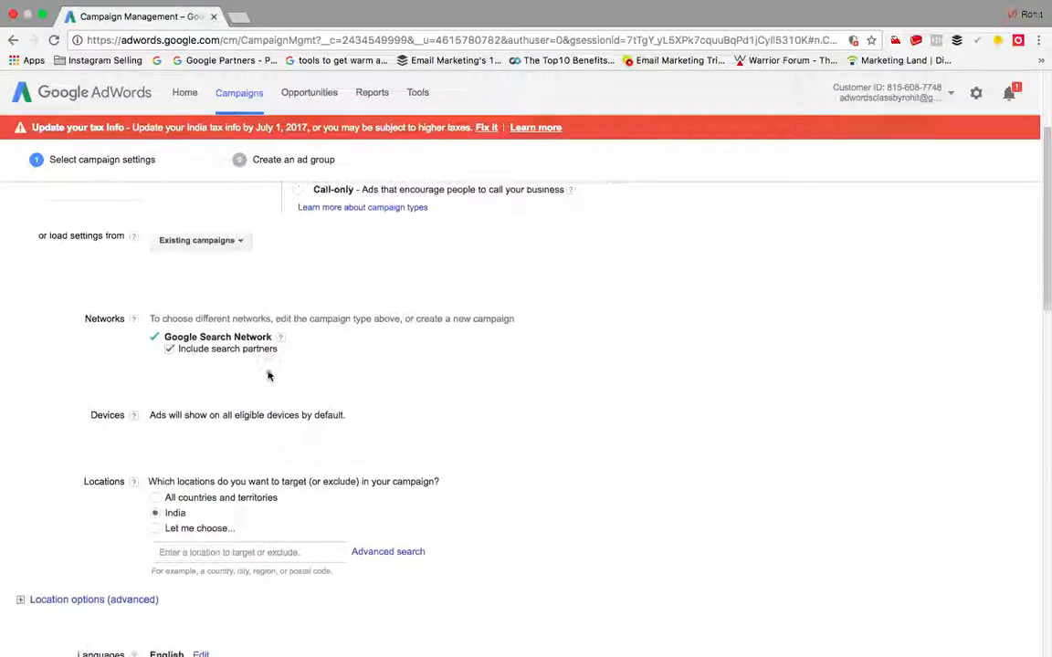
pyautogui.scroll(-1, 267, 375)
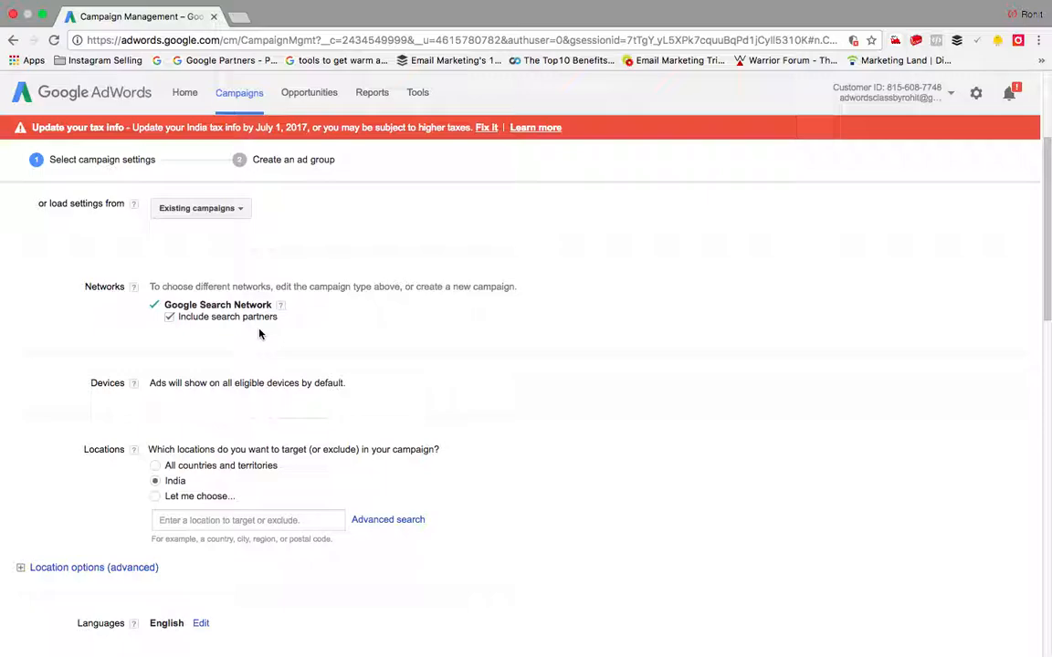
pyautogui.scroll(-3, 255, 334)
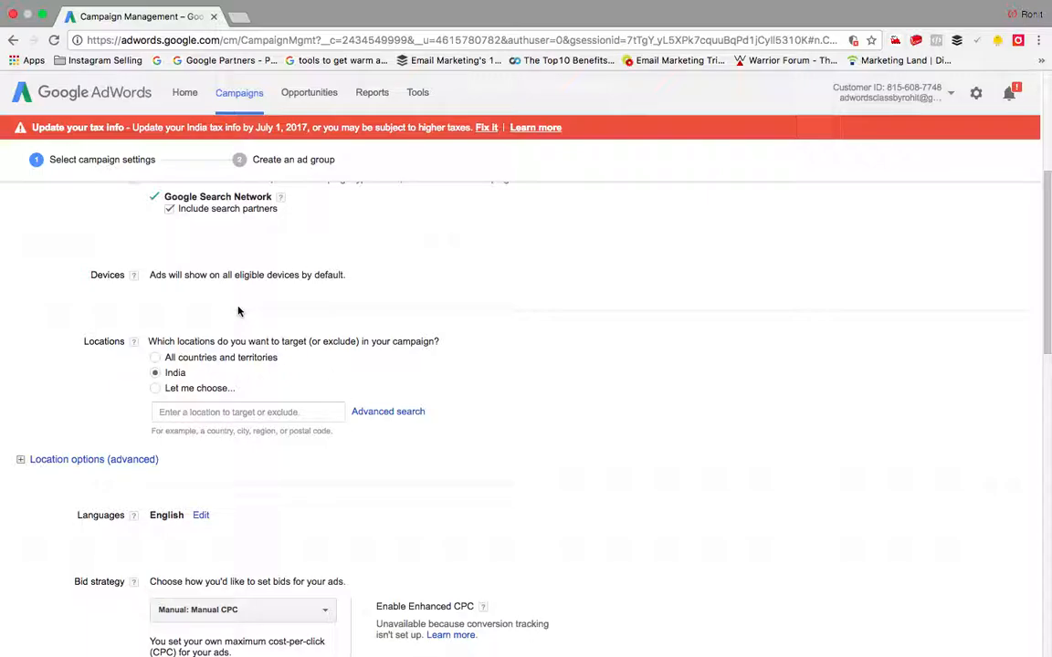
pyautogui.scroll(-2, 239, 311)
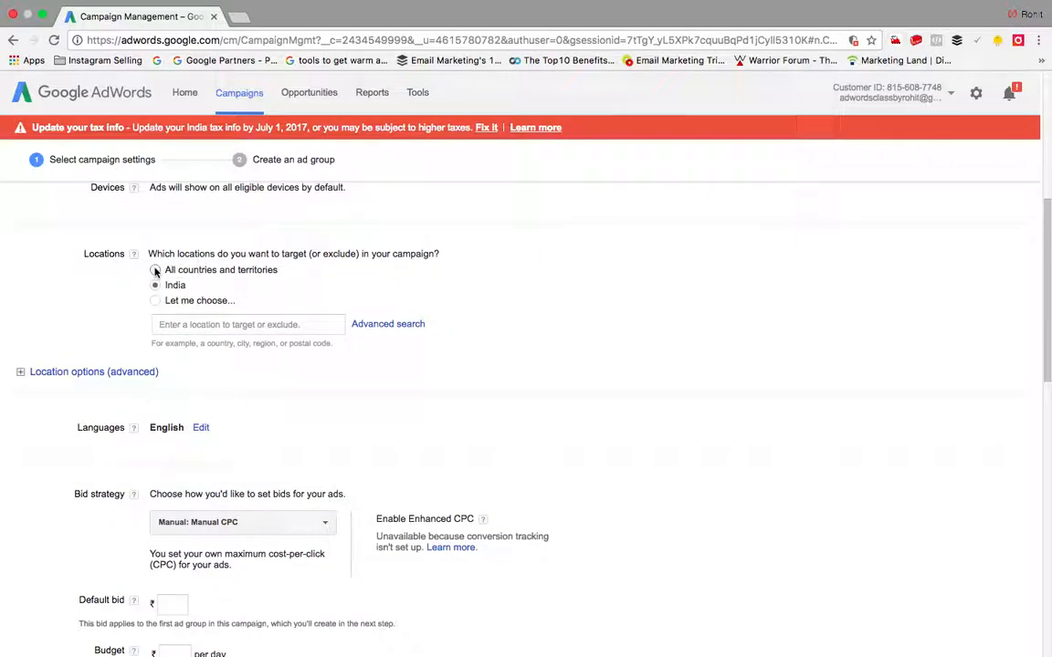
# Step: Switch location targeting to 'Let me choose...' and add Noida as a target
pyautogui.click(156, 286)
pyautogui.click(157, 301)
pyautogui.click(203, 325)
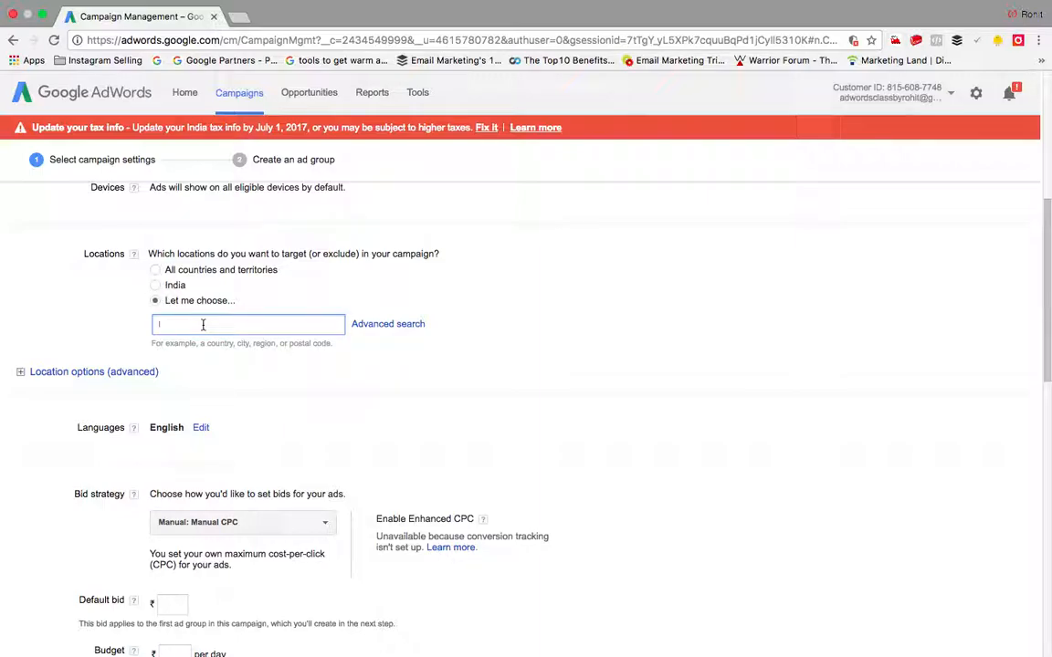
pyautogui.write('Noida')
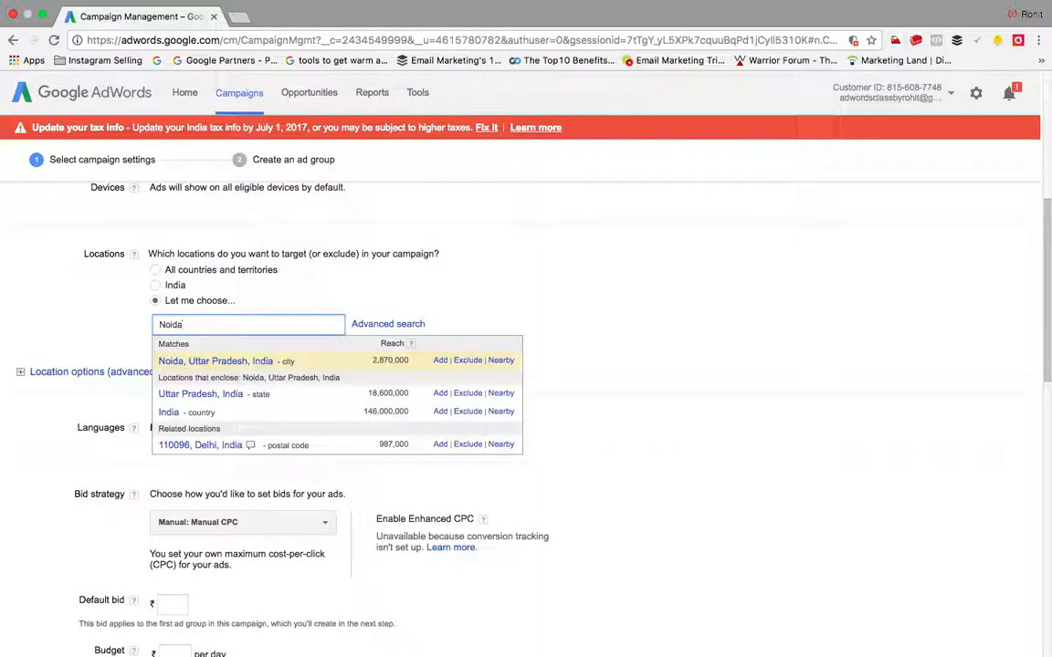
pyautogui.click(440, 361)
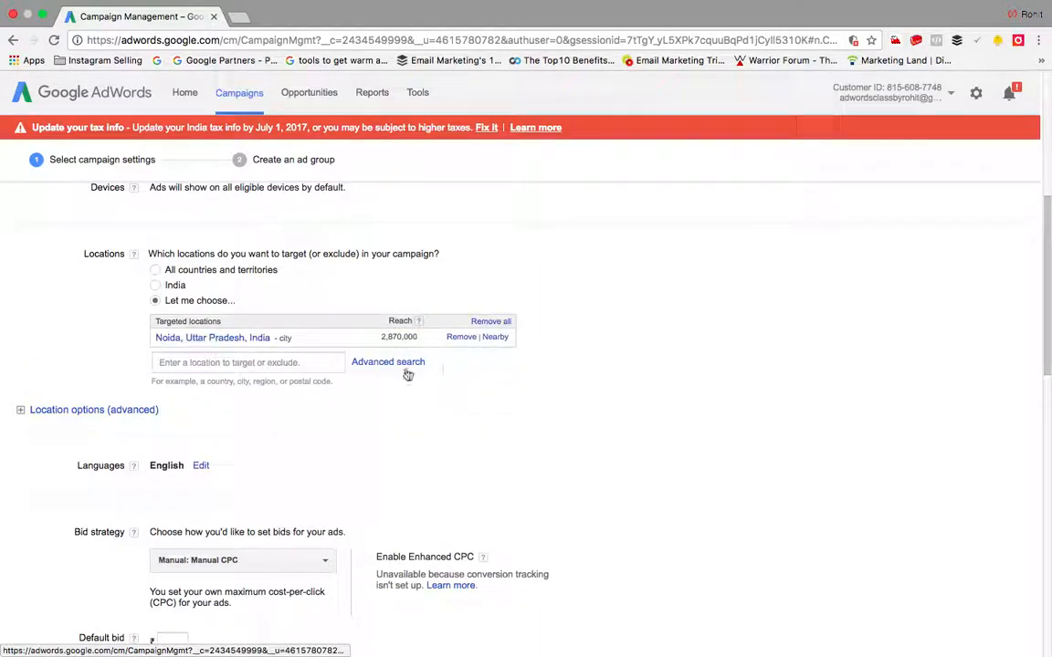
# Step: Exclude Ghaziabad, then remove both the Ghaziabad and Noida entries
pyautogui.click(284, 369)
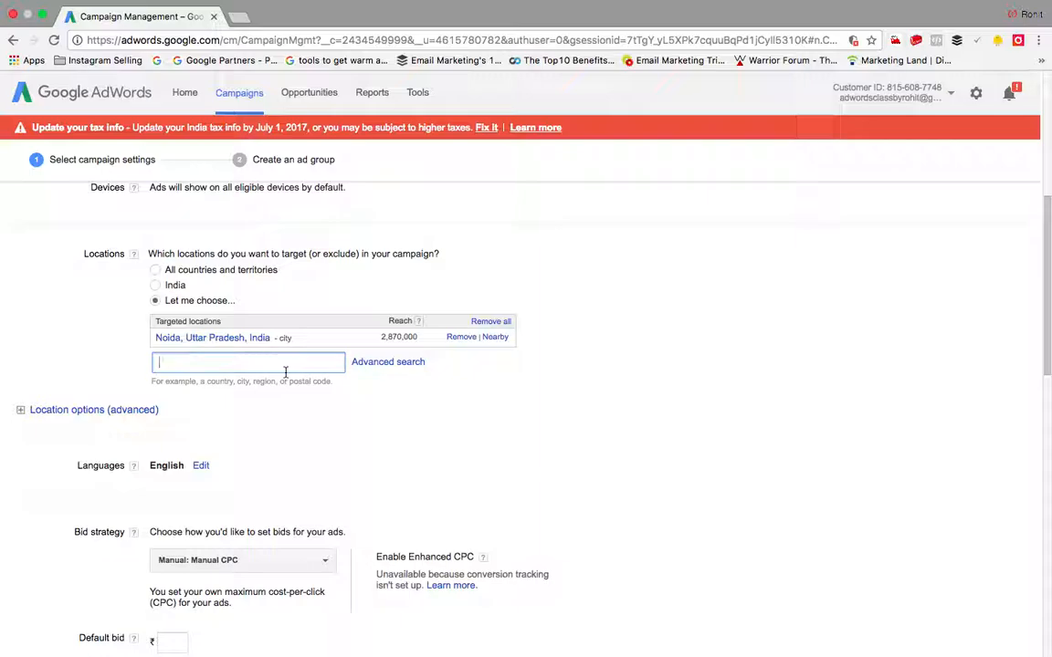
pyautogui.write('Ghazia')
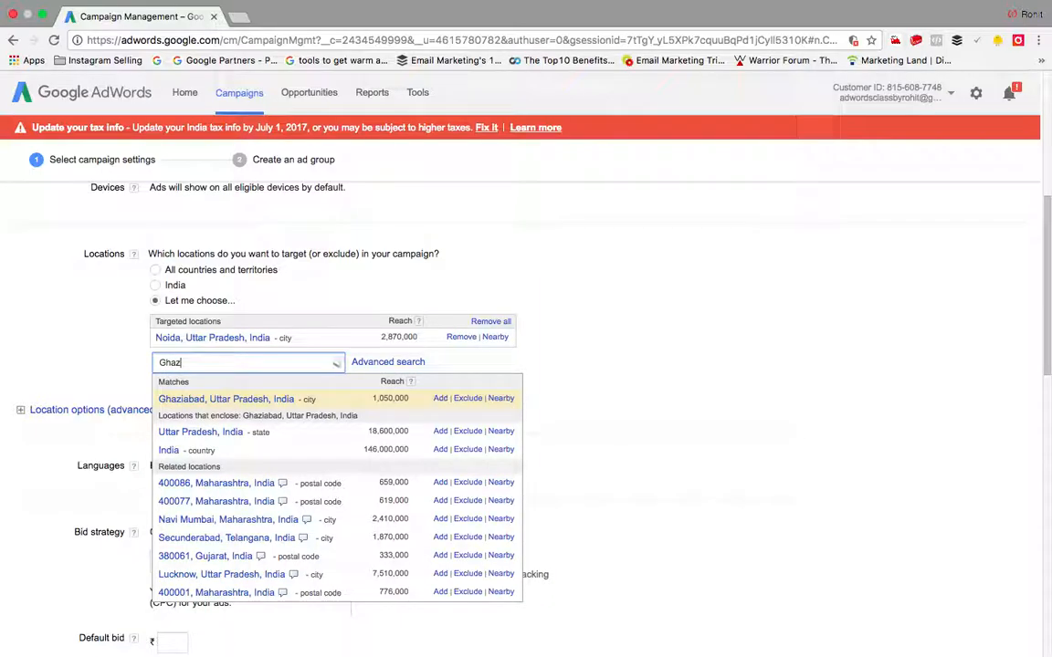
pyautogui.click(469, 399)
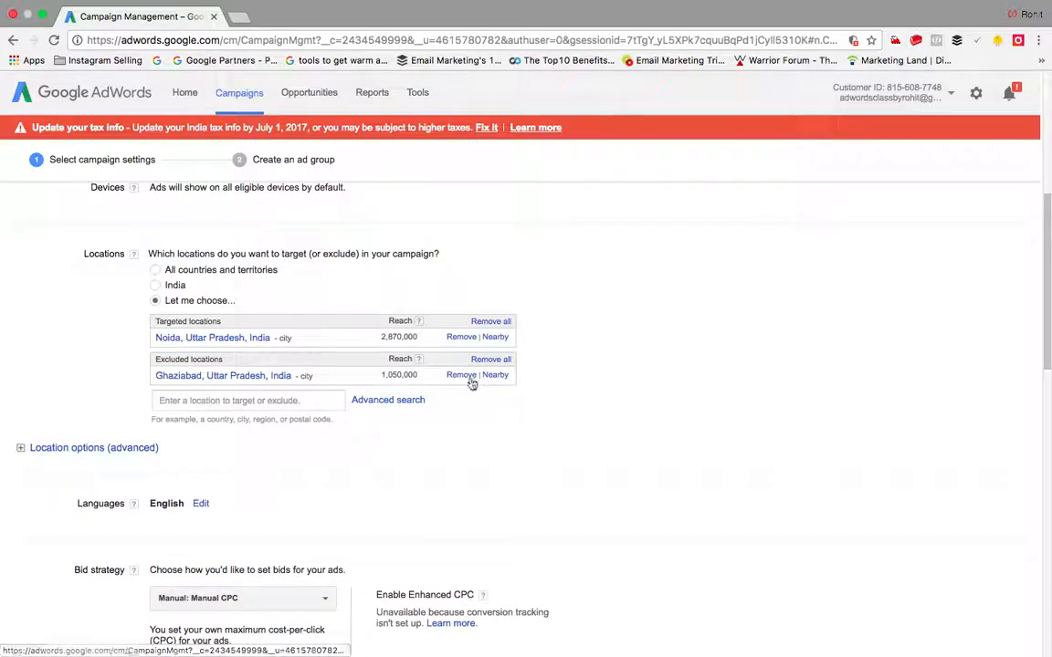
pyautogui.click(462, 375)
pyautogui.click(460, 339)
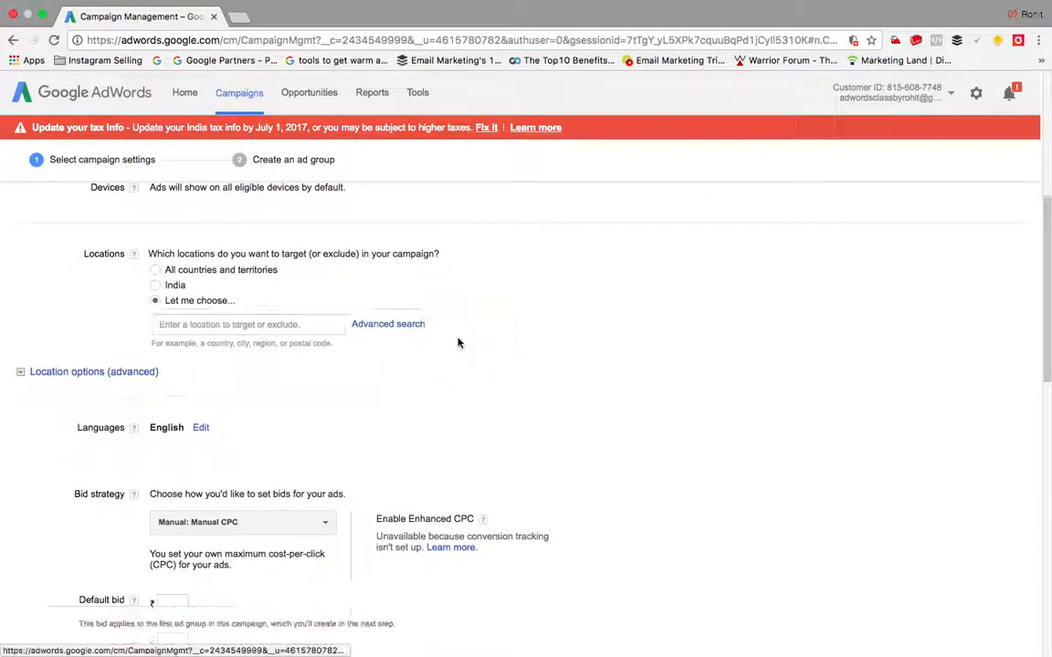
pyautogui.click(253, 333)
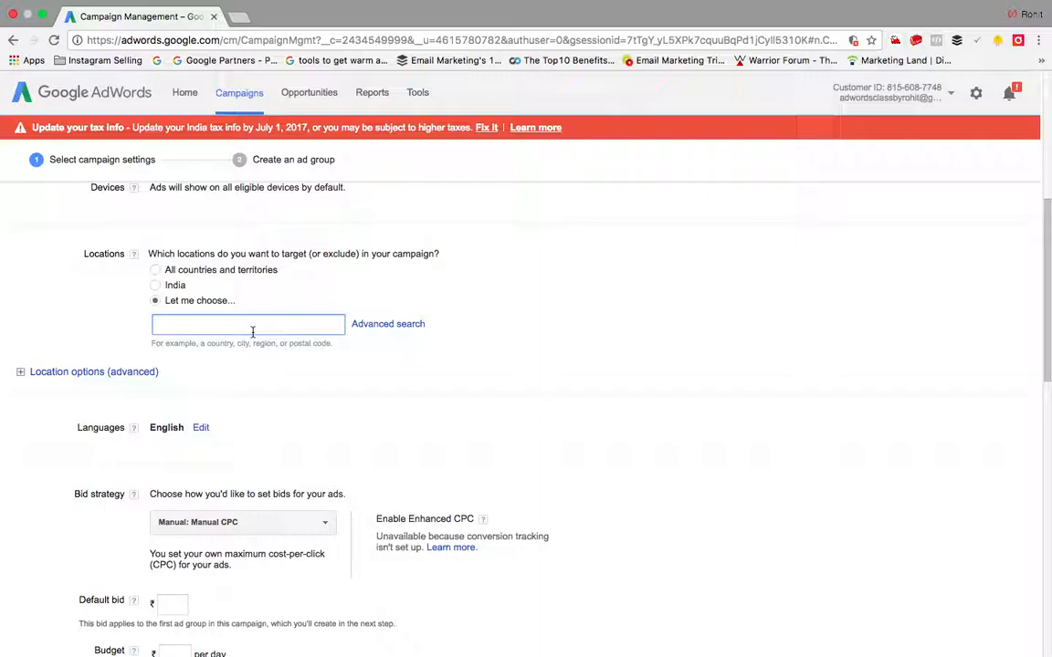
# Step: Add a 5 km radius around Hauz Khas via Advanced search radius targeting
pyautogui.click(377, 327)
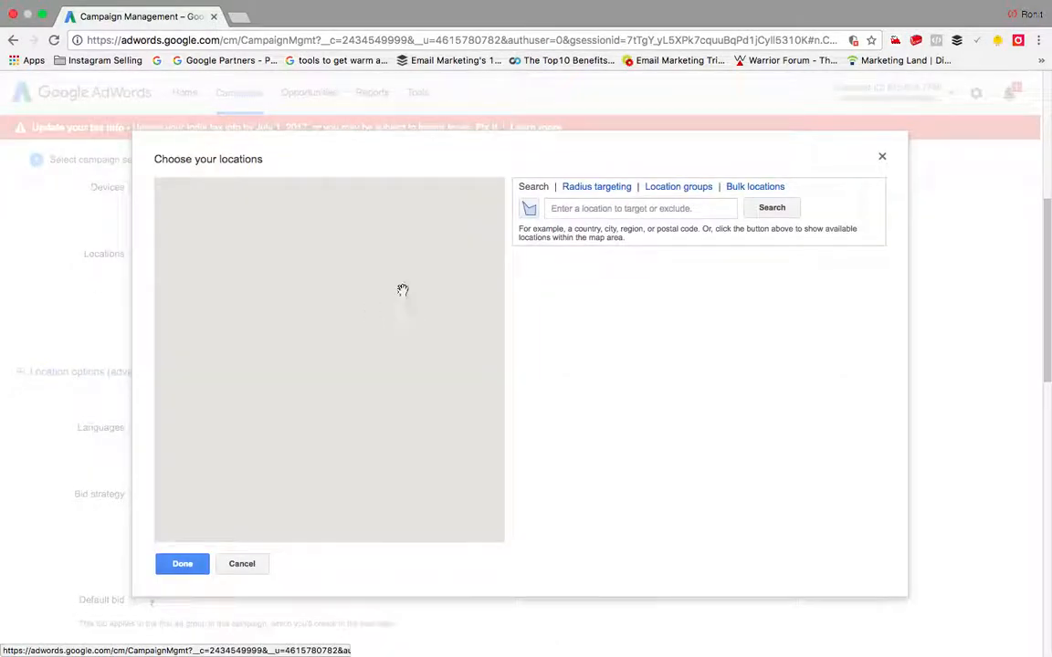
pyautogui.click(600, 188)
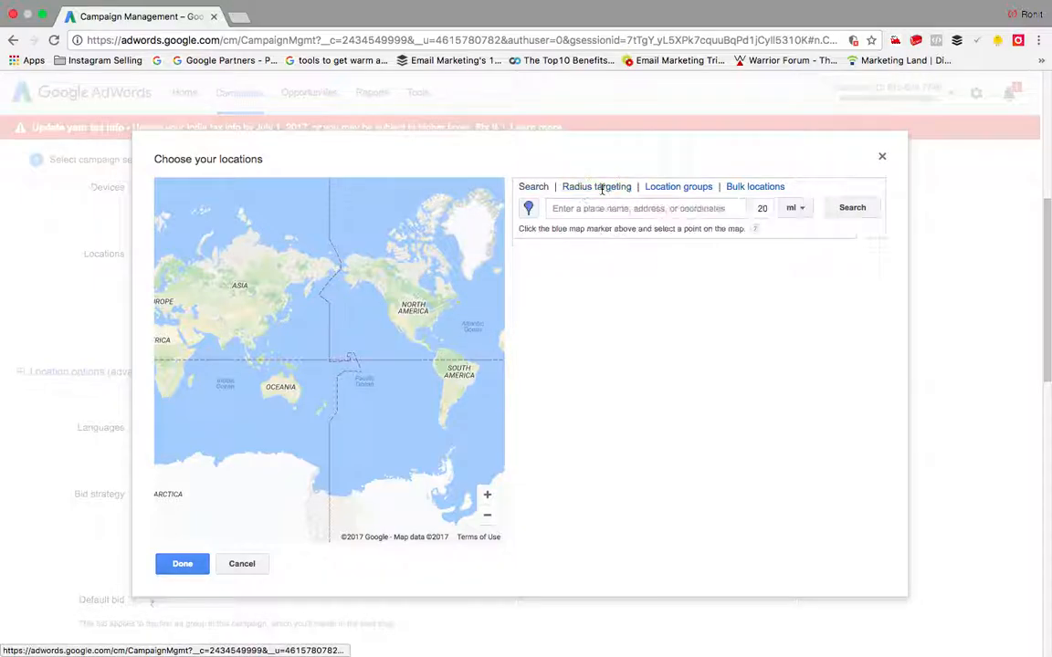
pyautogui.click(589, 211)
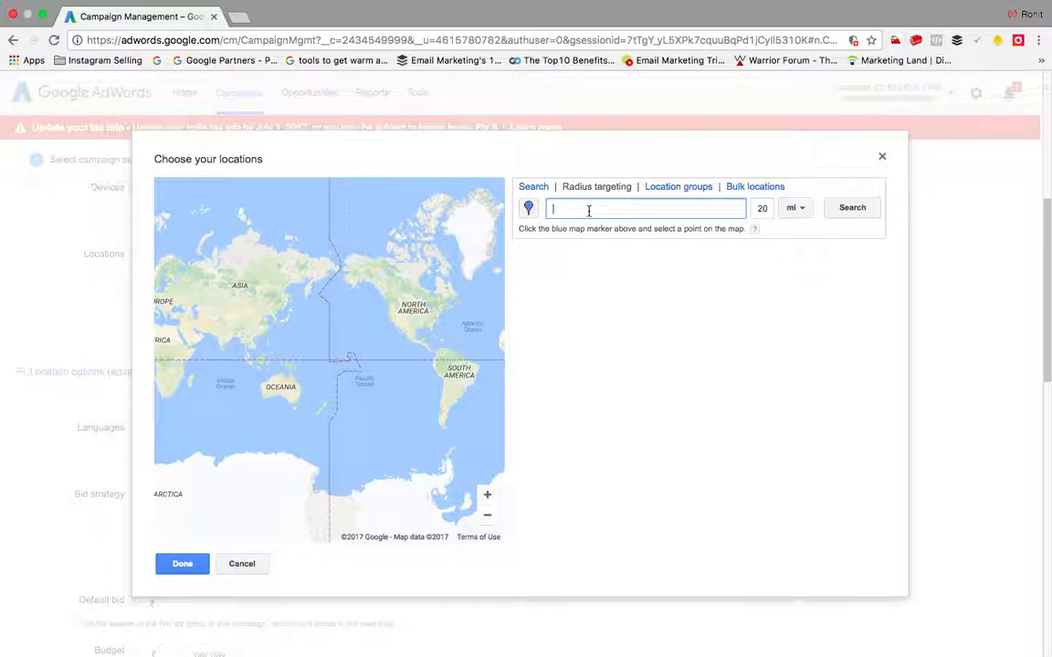
pyautogui.write('hauz khas')
pyautogui.click(796, 210)
pyautogui.click(802, 252)
pyautogui.click(769, 210)
pyautogui.press('BackSpace')
pyautogui.press('BackSpace')
pyautogui.write('5')
pyautogui.click(857, 210)
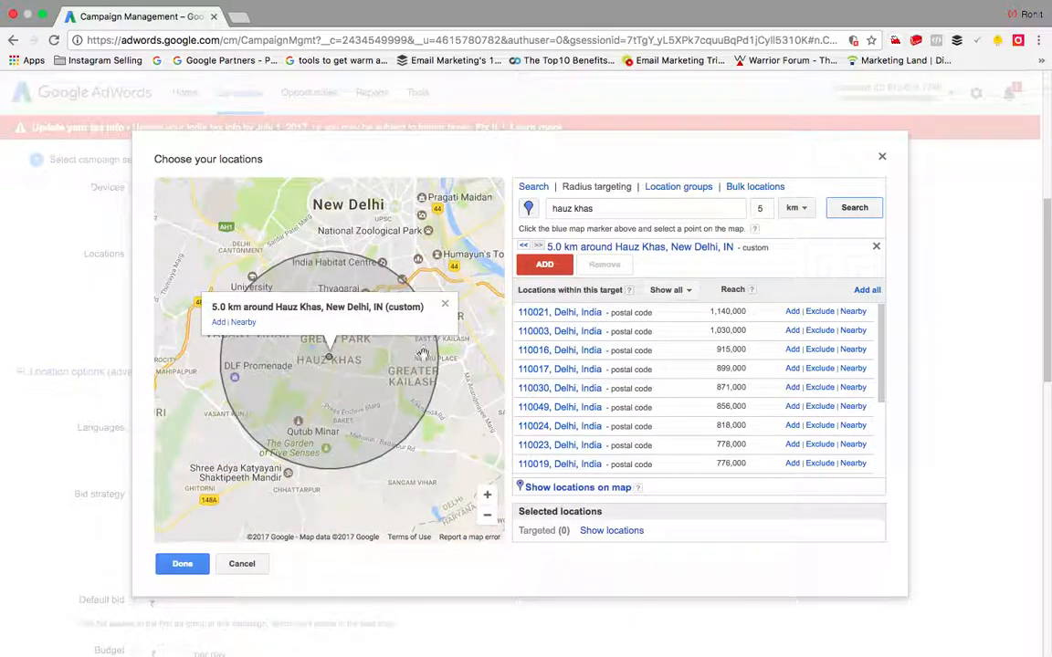
pyautogui.click(219, 323)
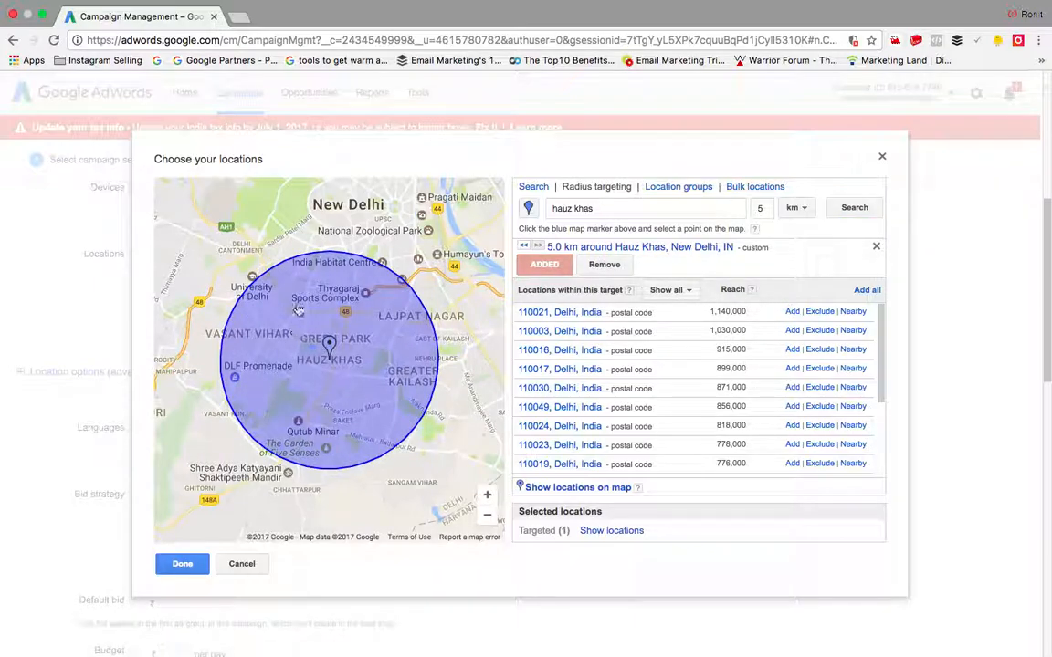
# Step: Search a 1 km radius around Adhchini, exclude postal code 110016, and confirm the locations
pyautogui.click(708, 212)
pyautogui.press('BackSpace')
pyautogui.press('BackSpace')
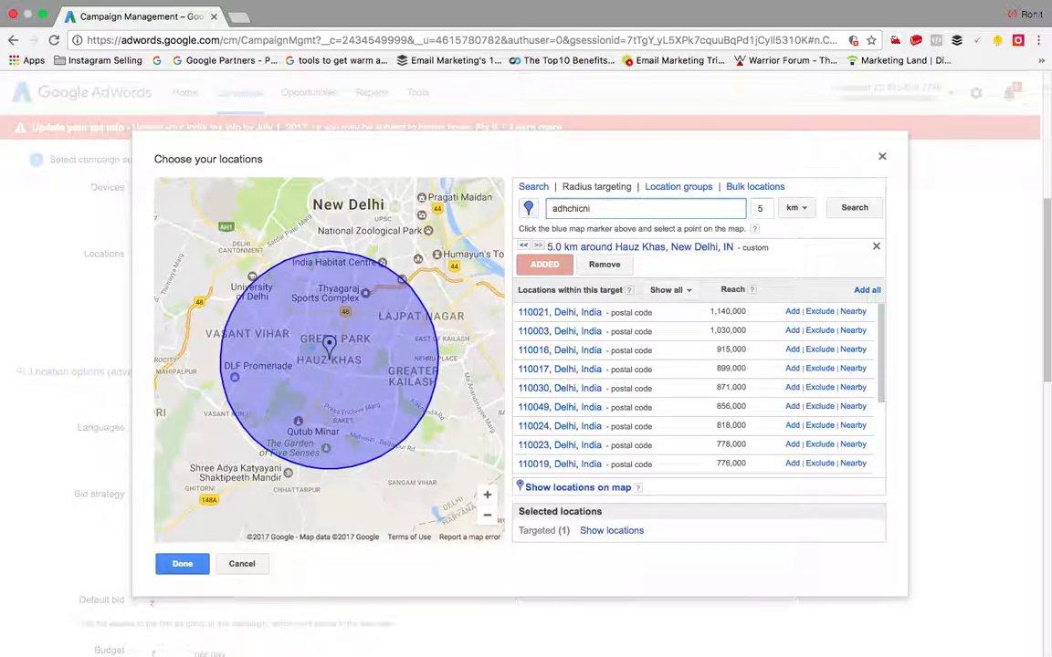
pyautogui.click(855, 208)
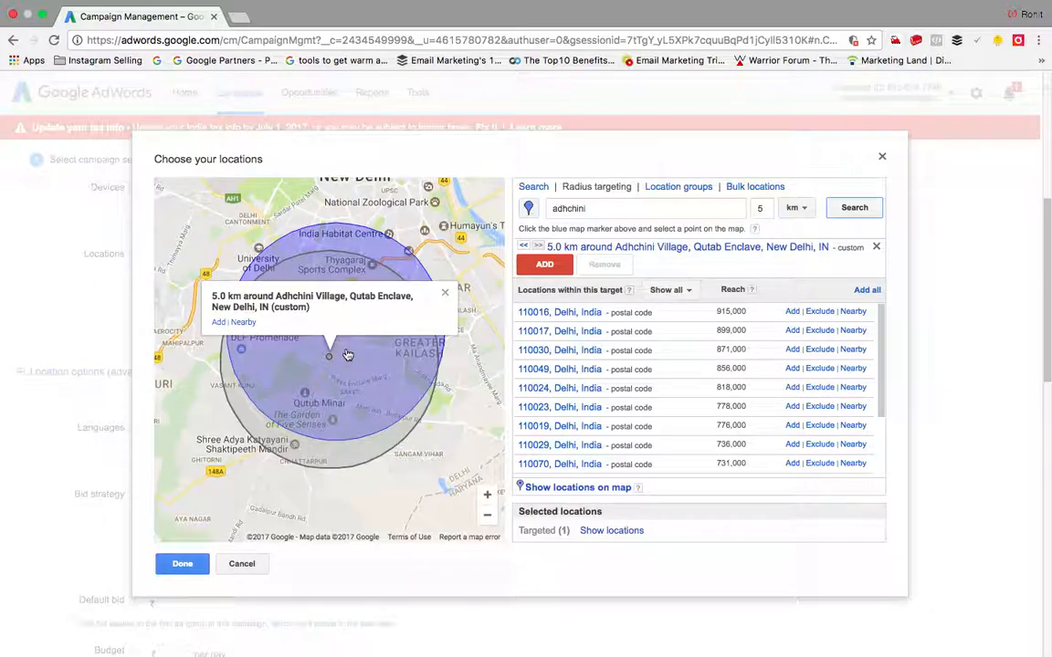
pyautogui.click(765, 209)
pyautogui.press('BackSpace')
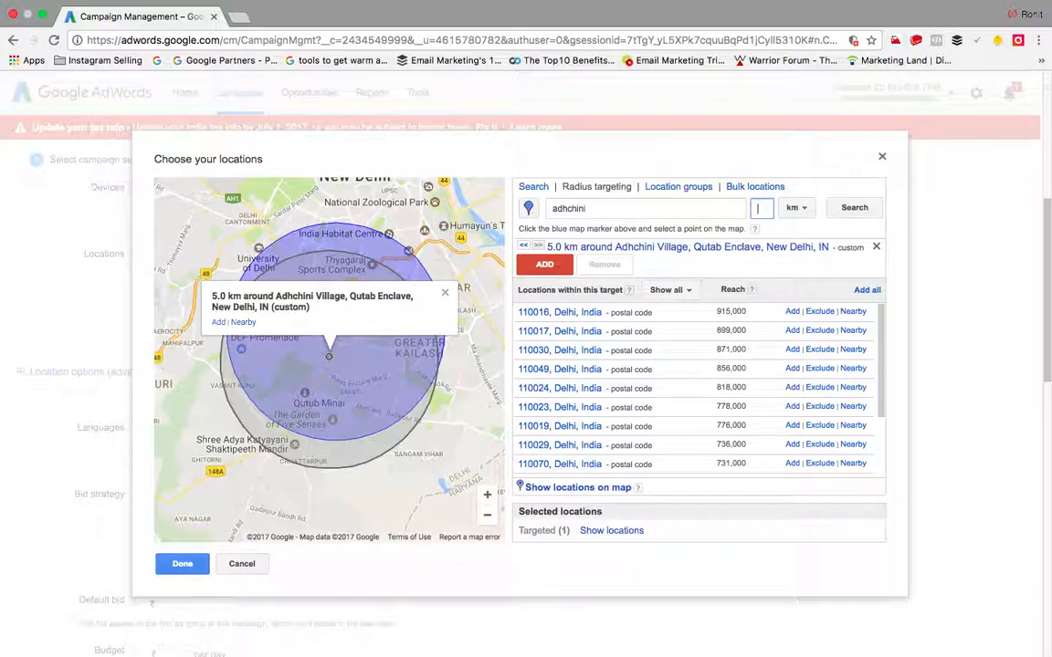
pyautogui.write('1')
pyautogui.click(855, 208)
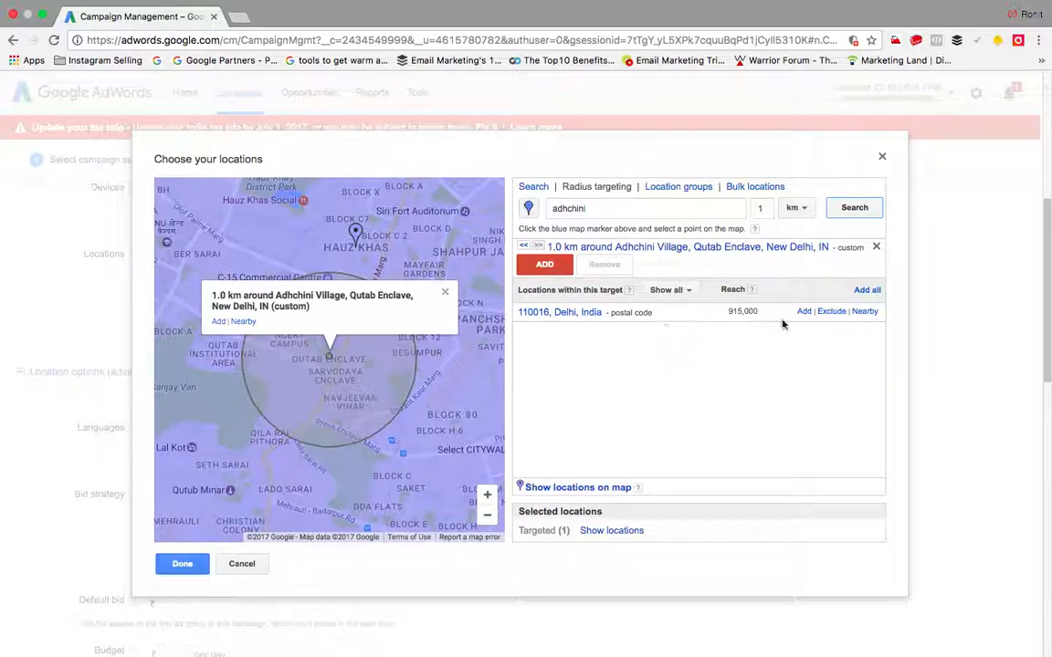
pyautogui.click(832, 312)
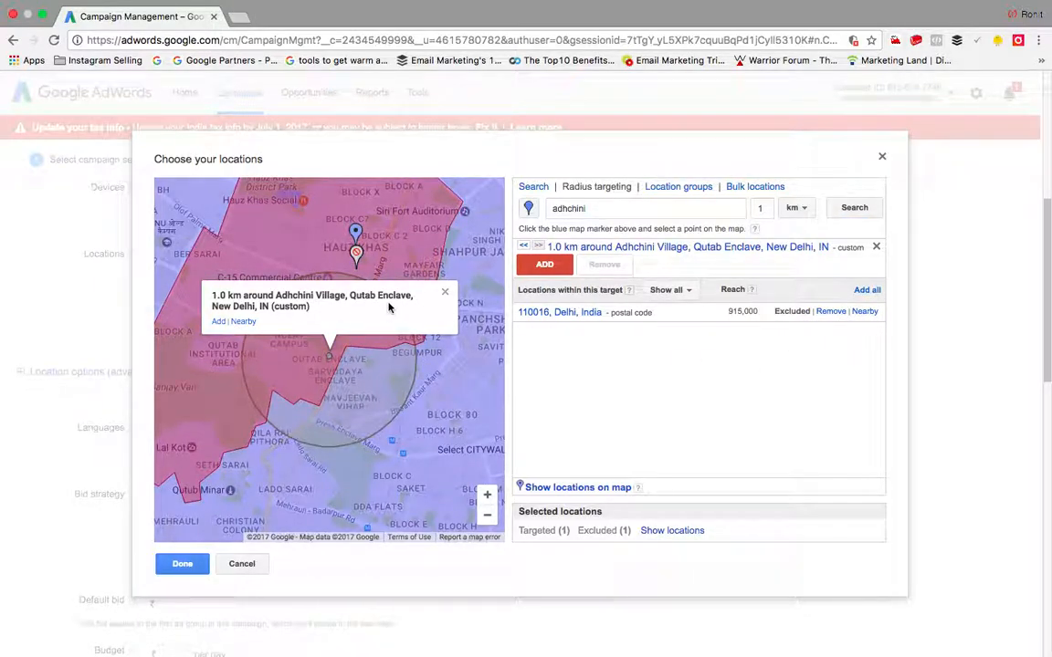
pyautogui.click(442, 294)
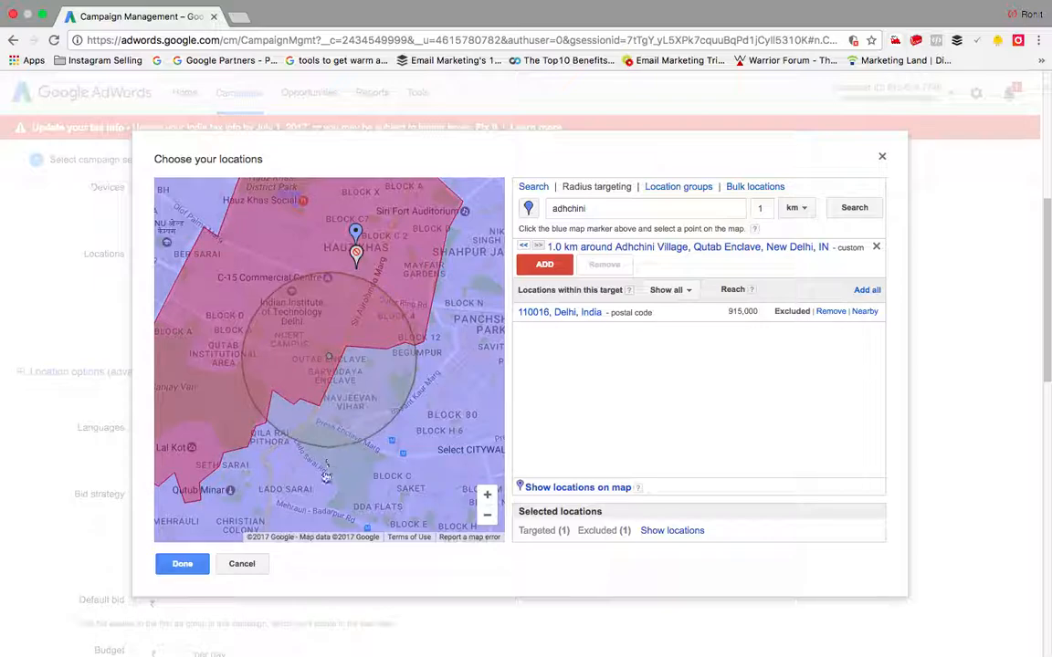
pyautogui.click(594, 210)
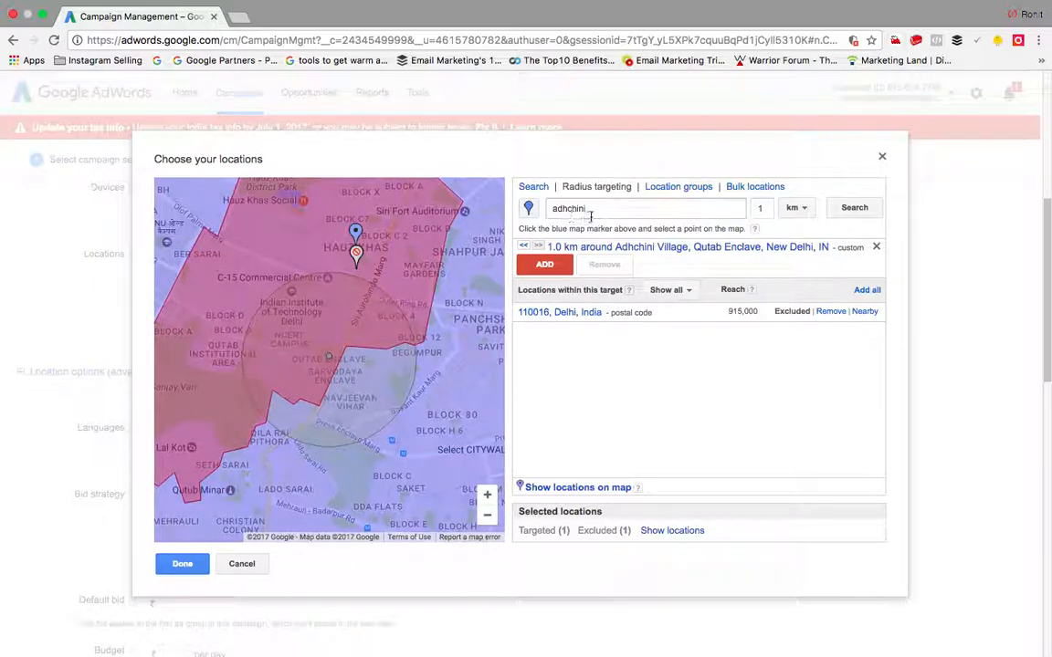
pyautogui.press('BackSpace')
pyautogui.press('BackSpace')
pyautogui.press('BackSpace')
pyautogui.press('BackSpace')
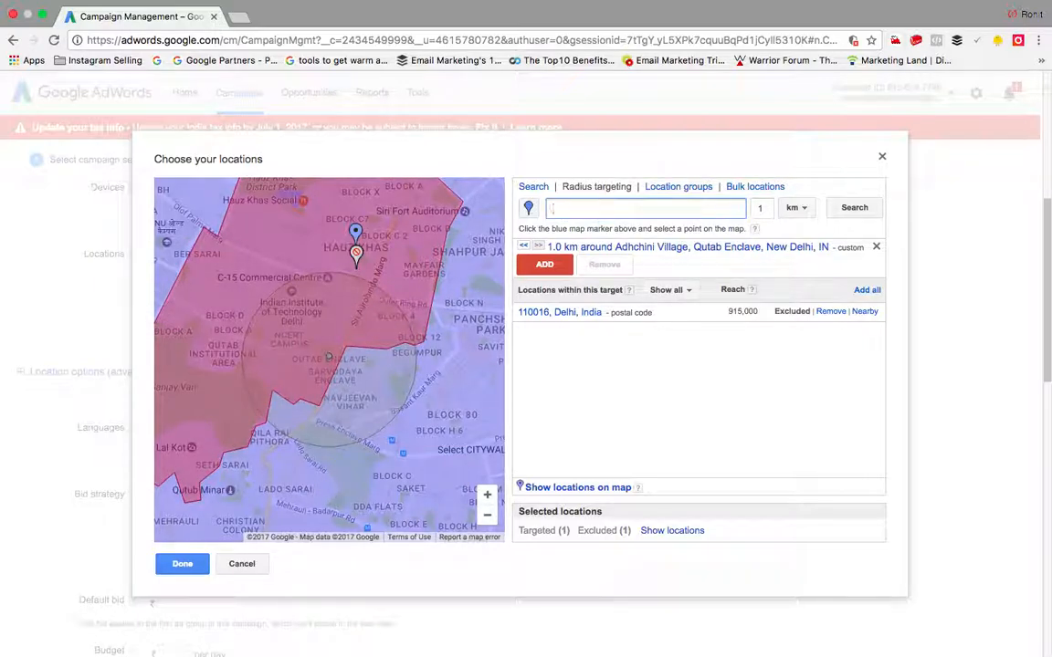
pyautogui.click(876, 246)
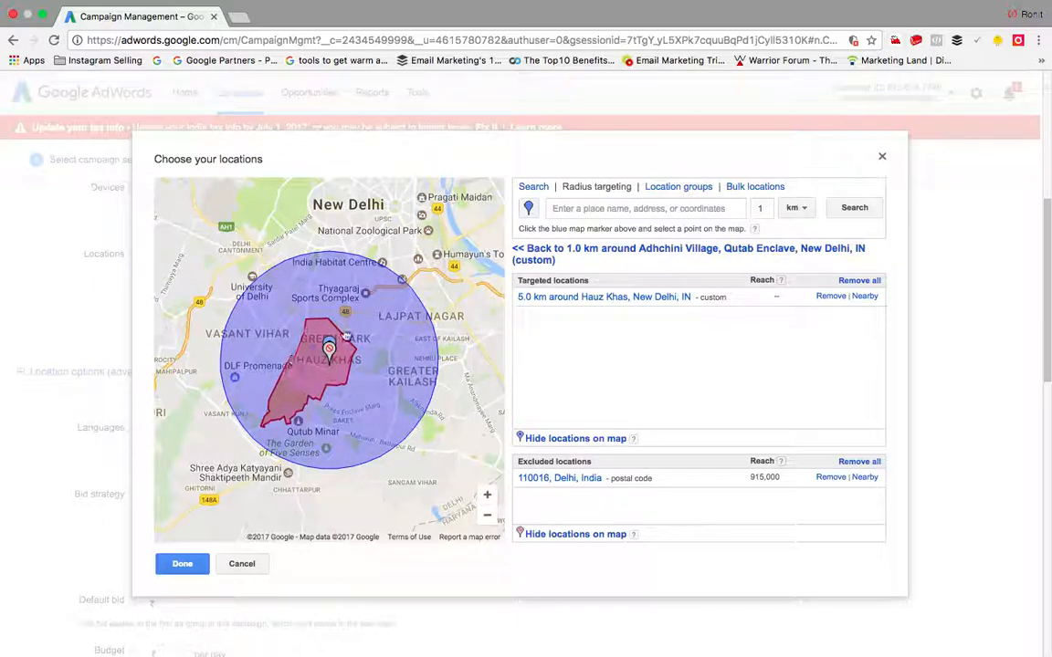
pyautogui.click(187, 565)
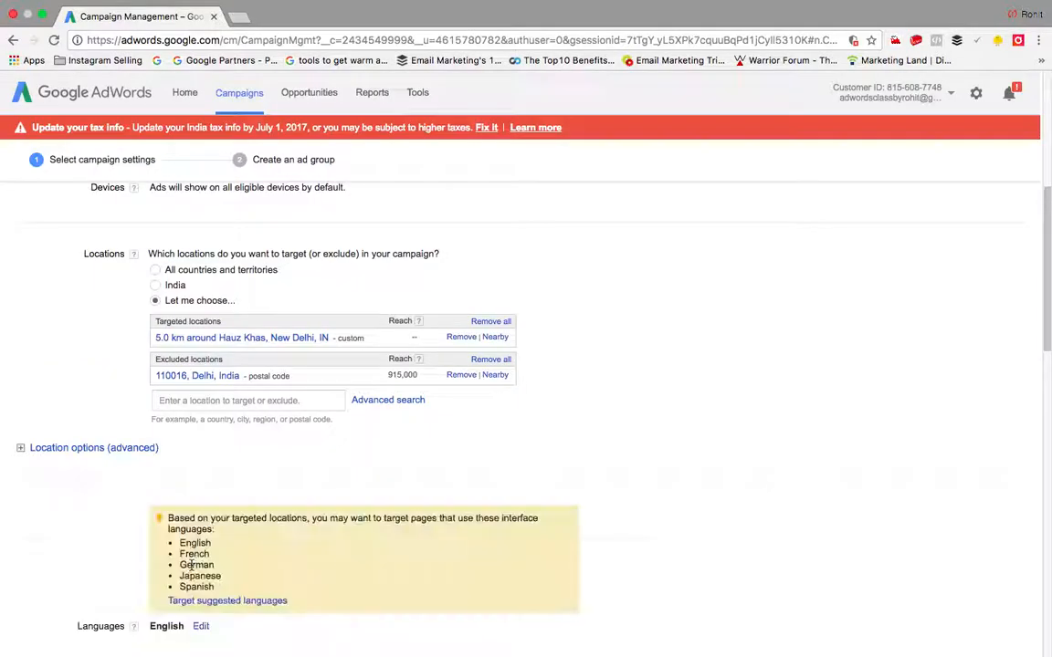
# Step: Remove the 110016 exclusion and Hauz Khas radius, target India, and expand the language options
pyautogui.click(462, 378)
pyautogui.click(456, 338)
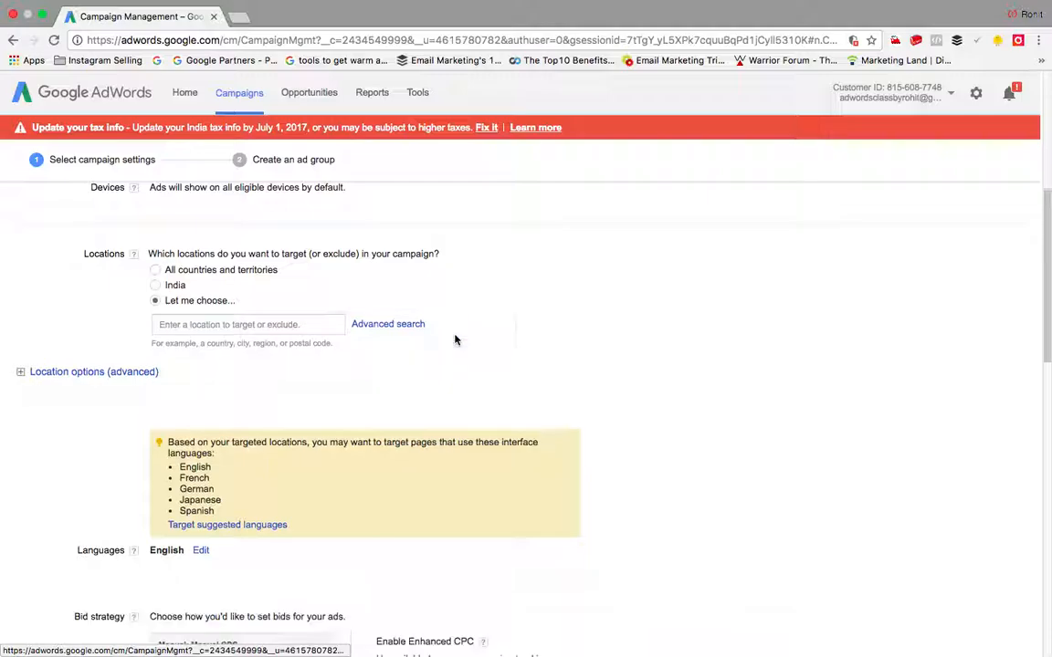
pyautogui.click(157, 289)
pyautogui.scroll(-3, 268, 368)
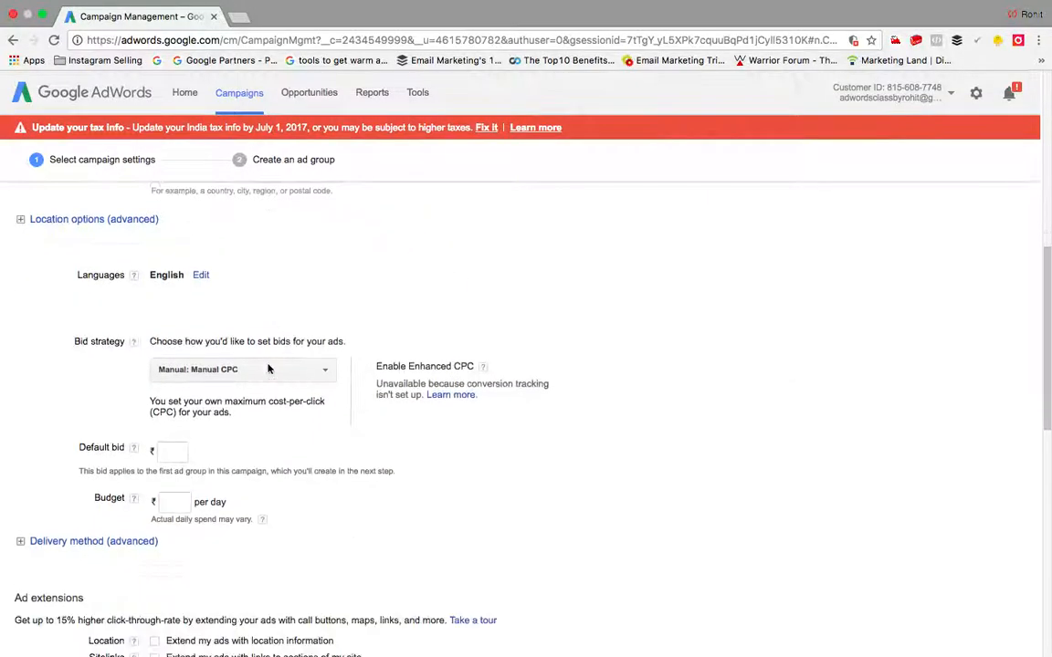
pyautogui.scroll(2, 201, 292)
pyautogui.click(200, 275)
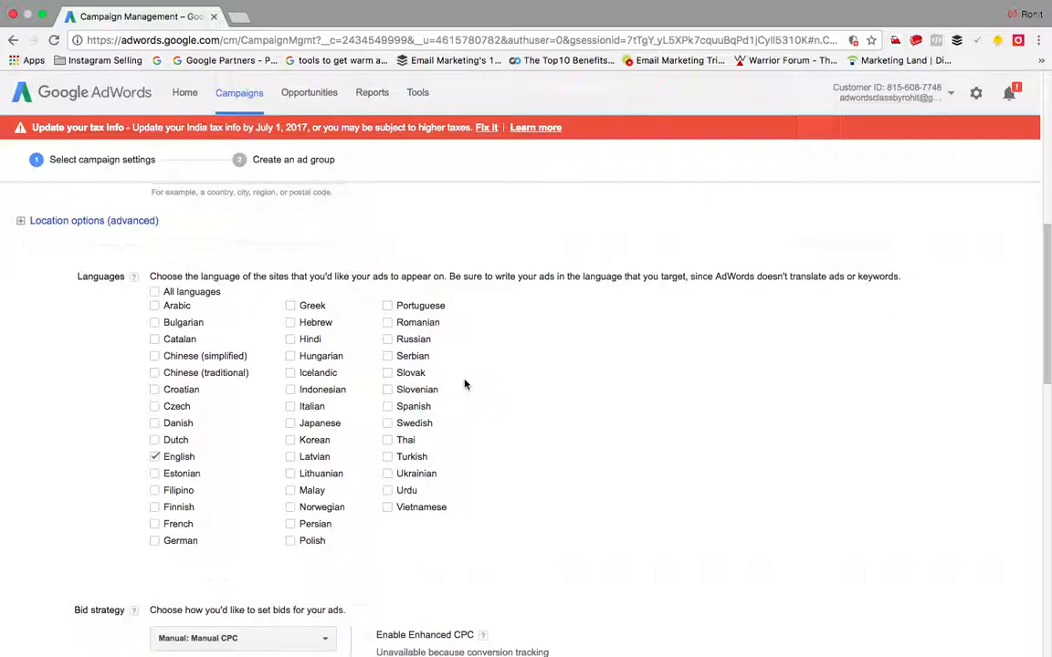
pyautogui.scroll(-5, 464, 385)
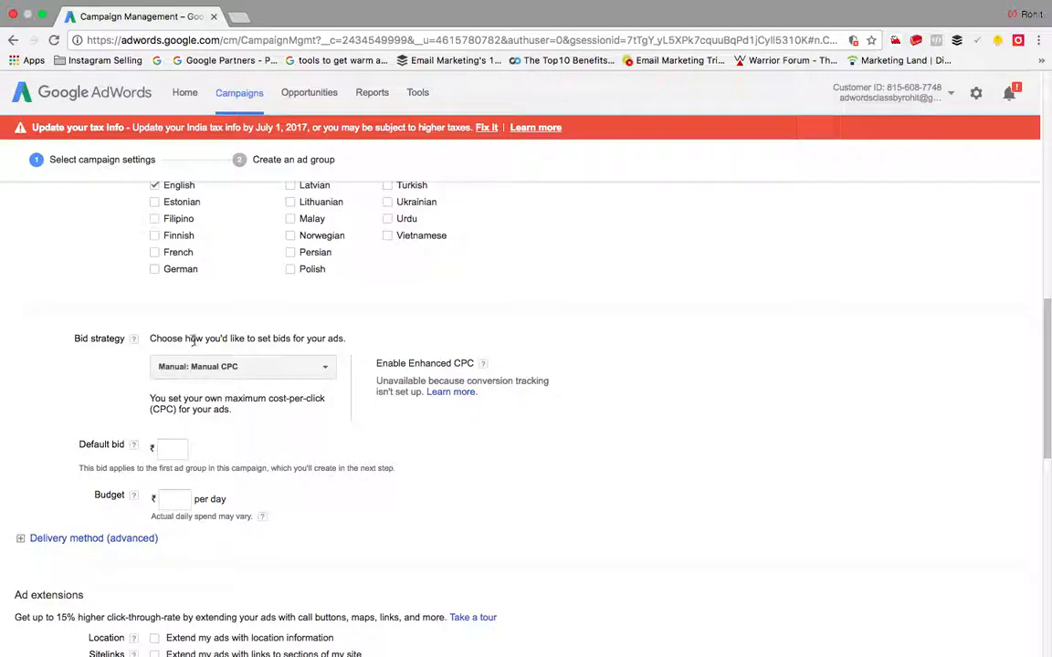
# Step: Keep Manual CPC as the bid strategy with a default bid of ₹10
pyautogui.click(326, 370)
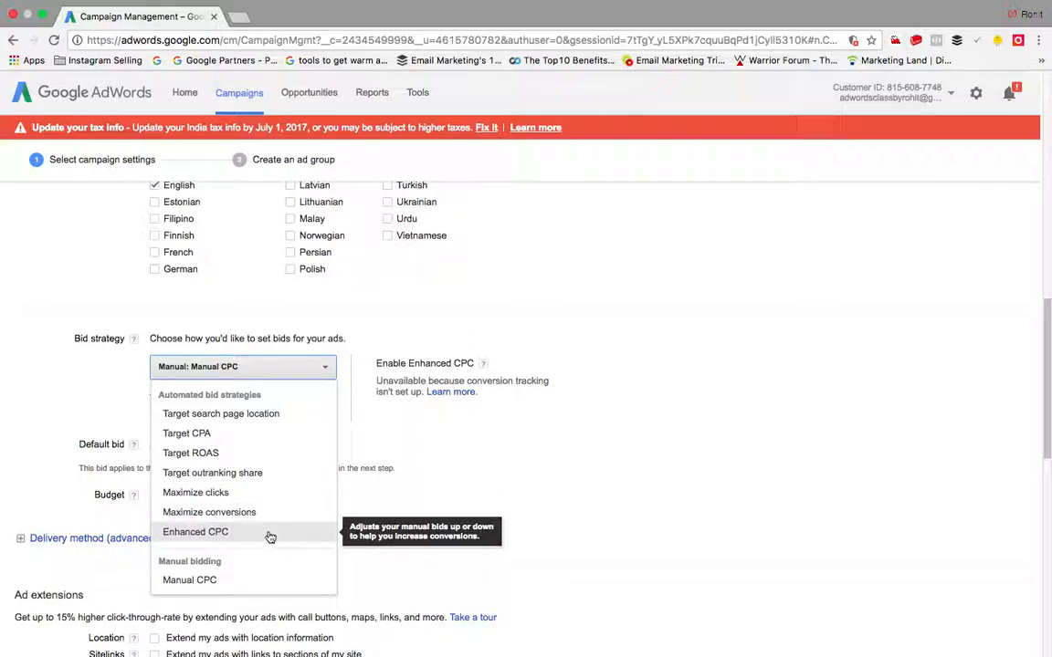
pyautogui.click(253, 582)
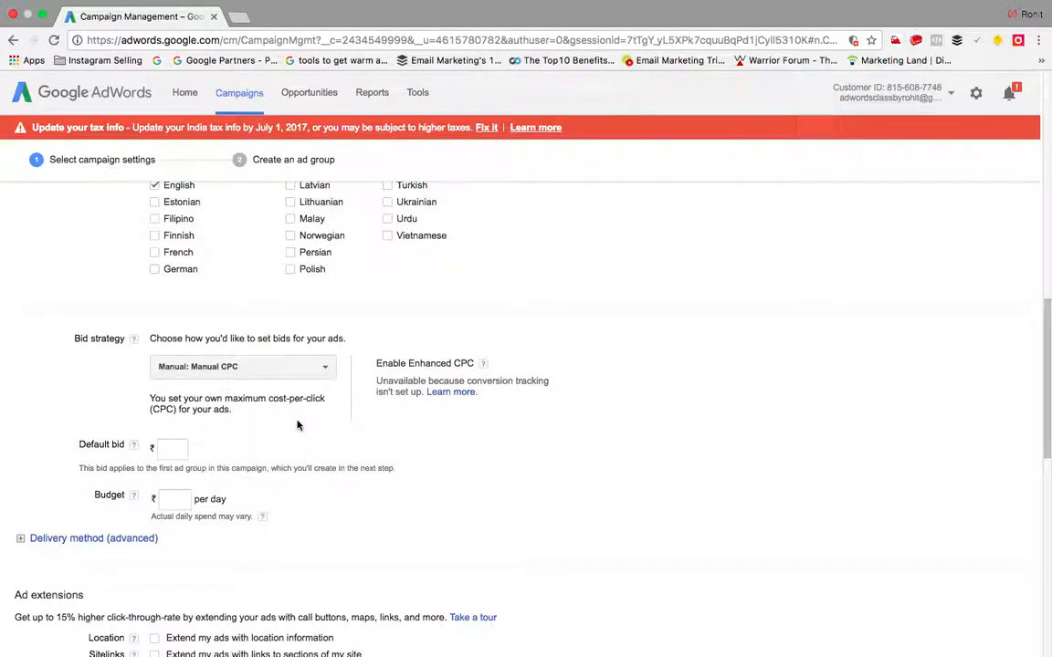
pyautogui.click(179, 452)
pyautogui.write('10')
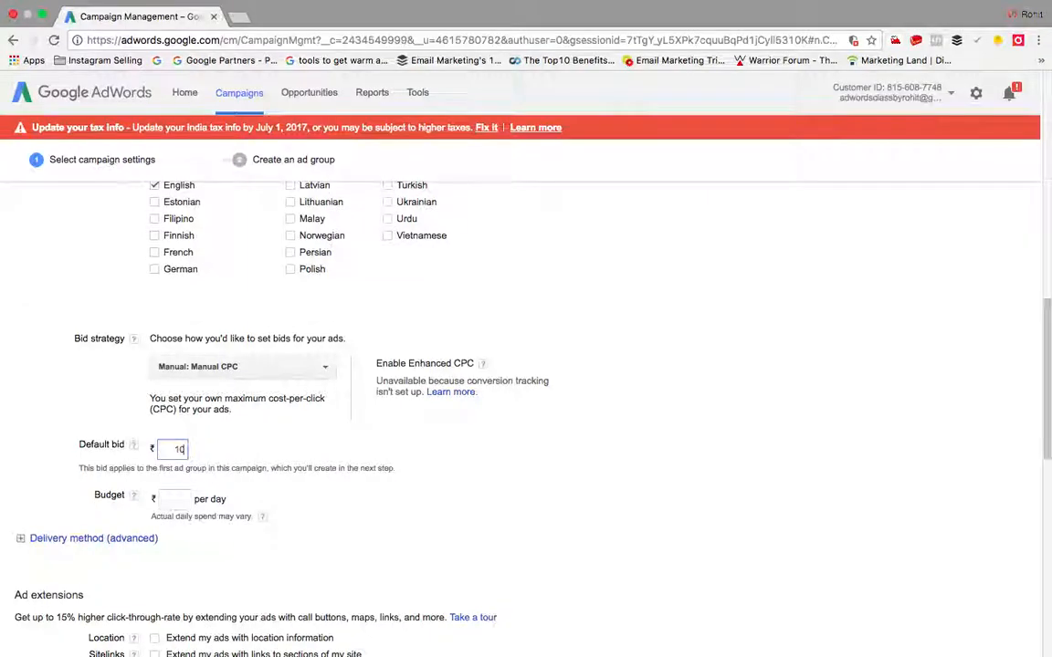
# Step: Set the daily budget to ₹1500 and expand the delivery method options
pyautogui.scroll(-3, 169, 470)
pyautogui.click(172, 383)
pyautogui.write('1500')
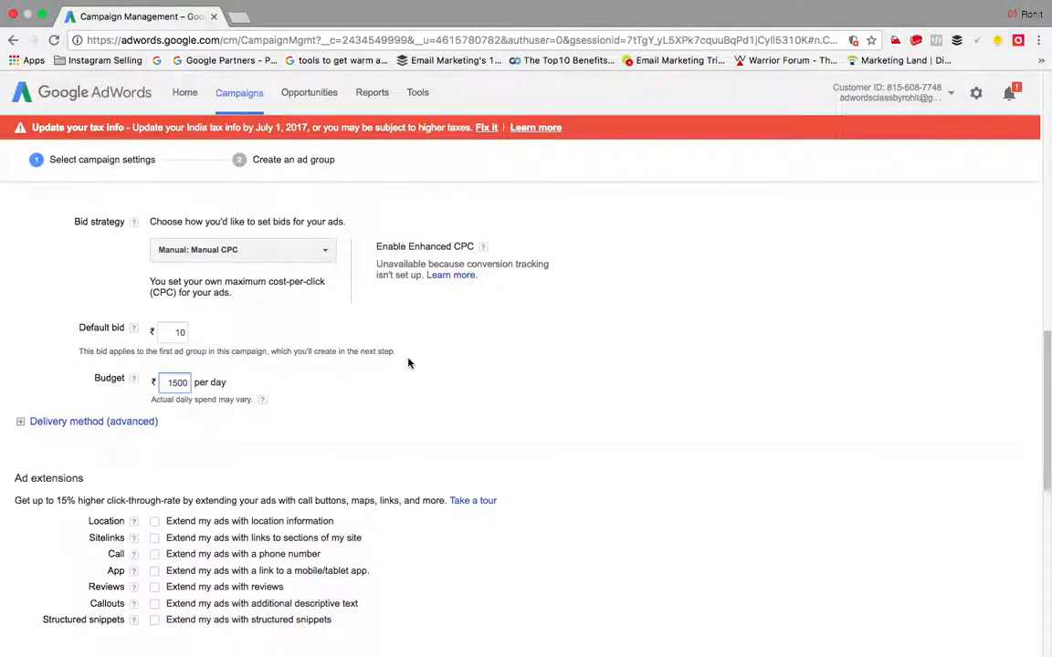
pyautogui.scroll(-5, 408, 364)
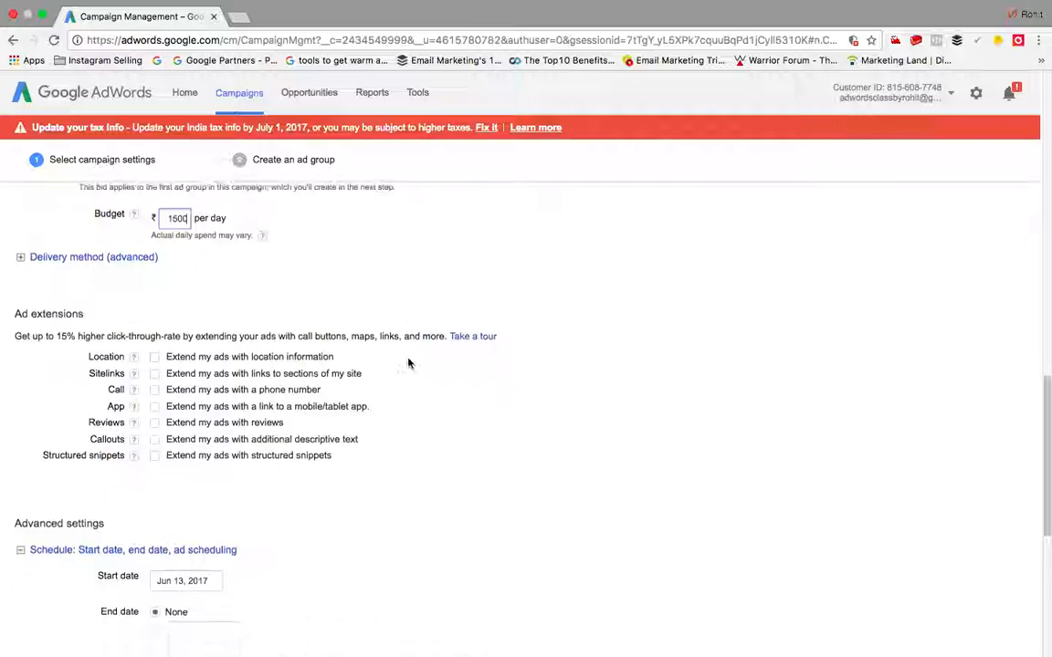
pyautogui.click(103, 241)
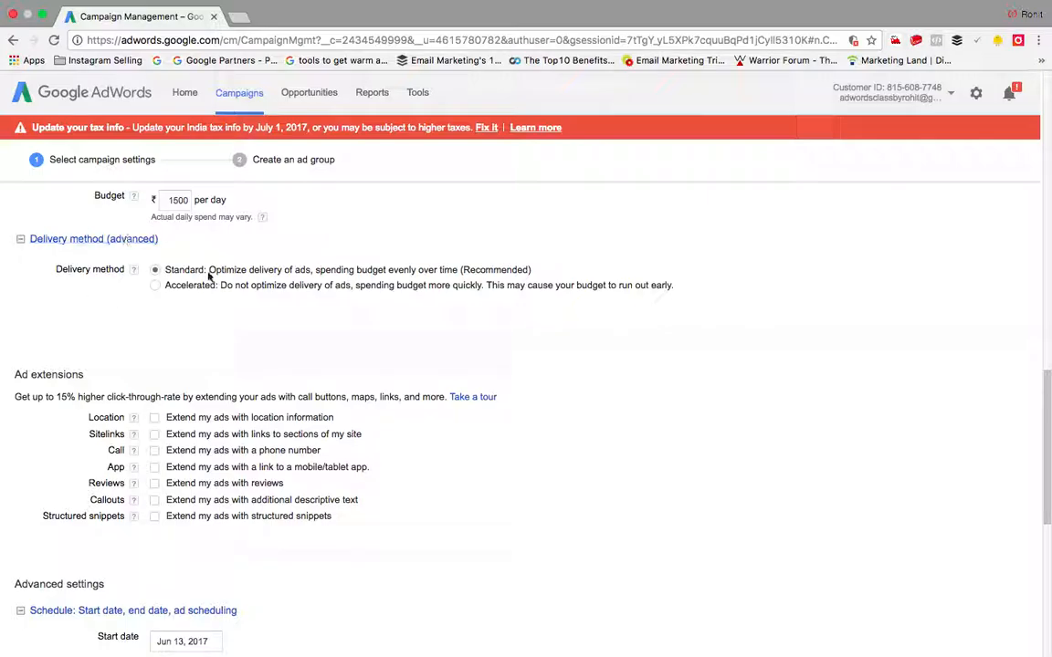
# Step: Collapse the delivery method options and move down to ad extensions and advanced settings
pyautogui.click(22, 239)
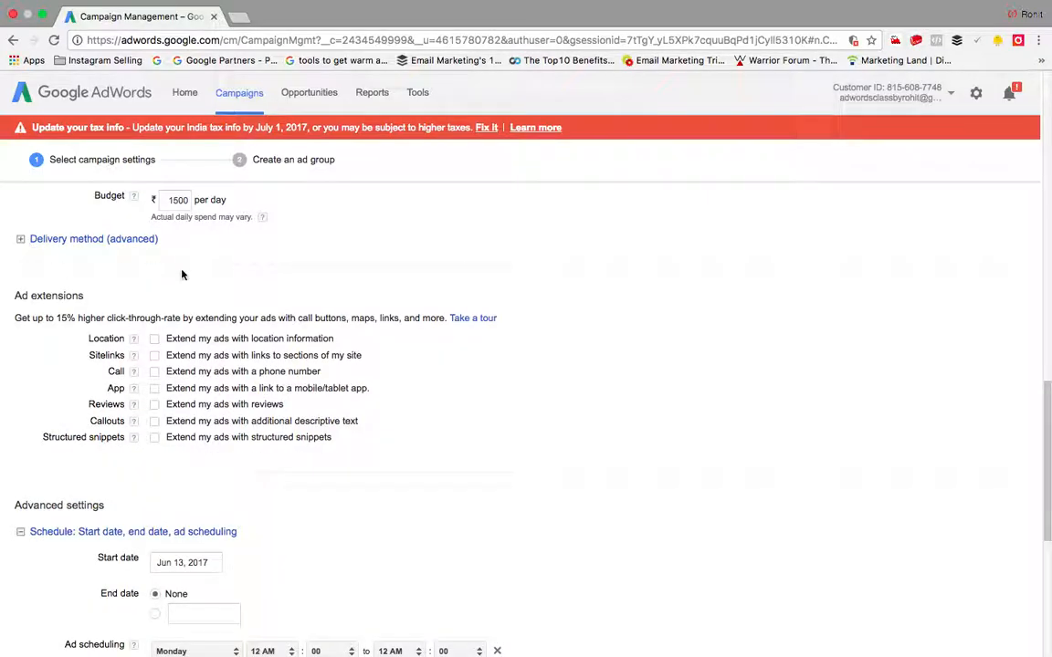
pyautogui.scroll(-2, 183, 274)
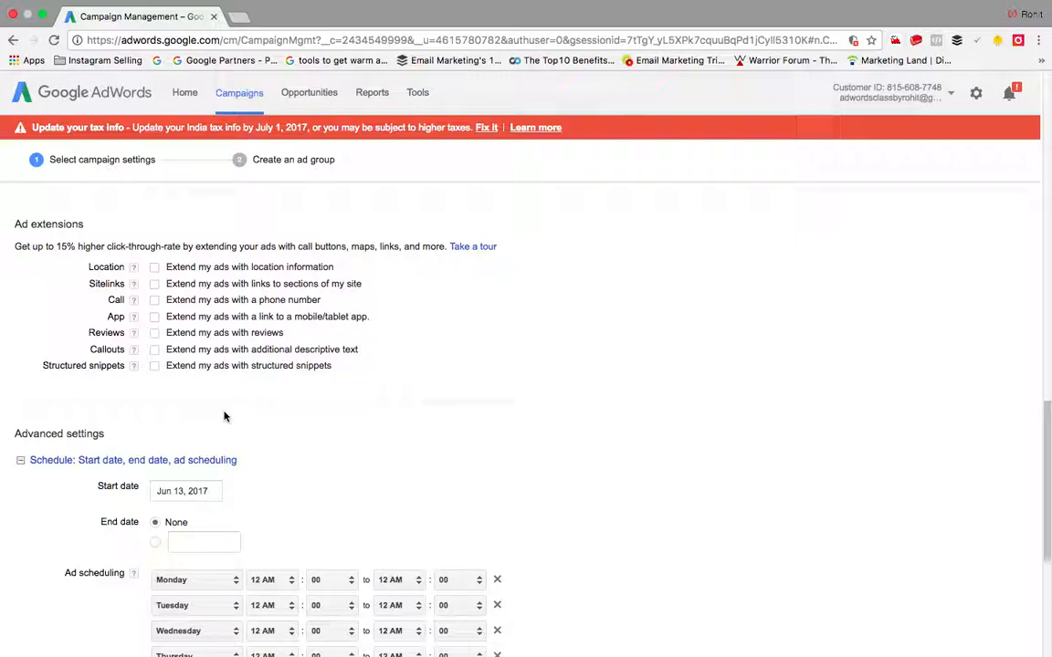
# Step: Search Google for 'buy hotels online' in a new browser tab
pyautogui.click(240, 19)
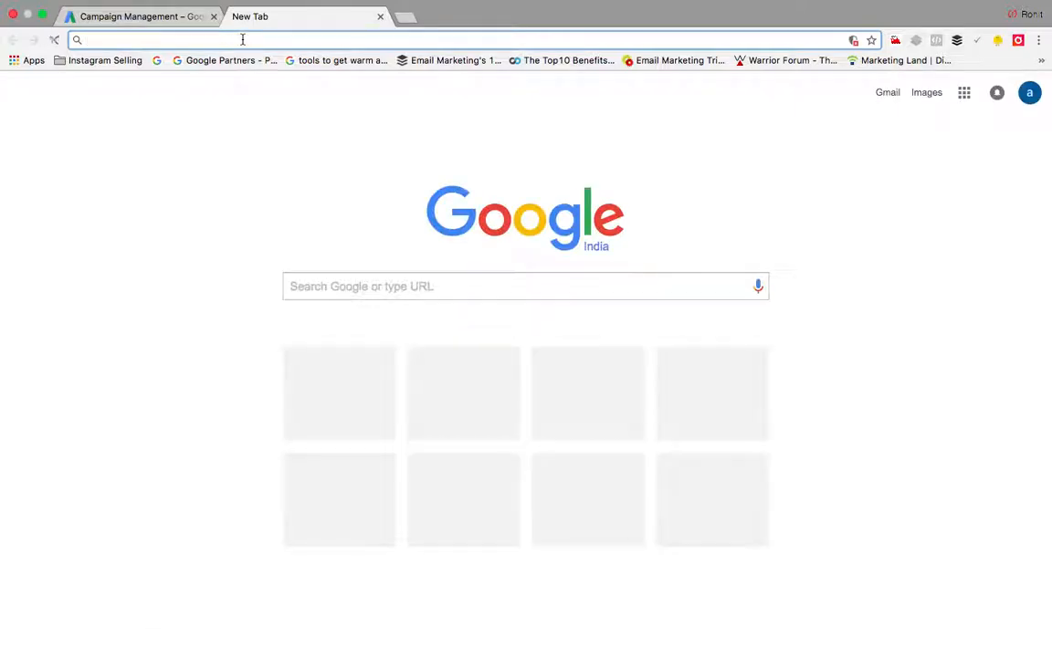
pyautogui.write('d')
pyautogui.press('BackSpace')
pyautogui.press('BackSpace')
pyautogui.write('buy hot')
pyautogui.press('BackSpace')
pyautogui.press('BackSpace')
pyautogui.write('hotels online')
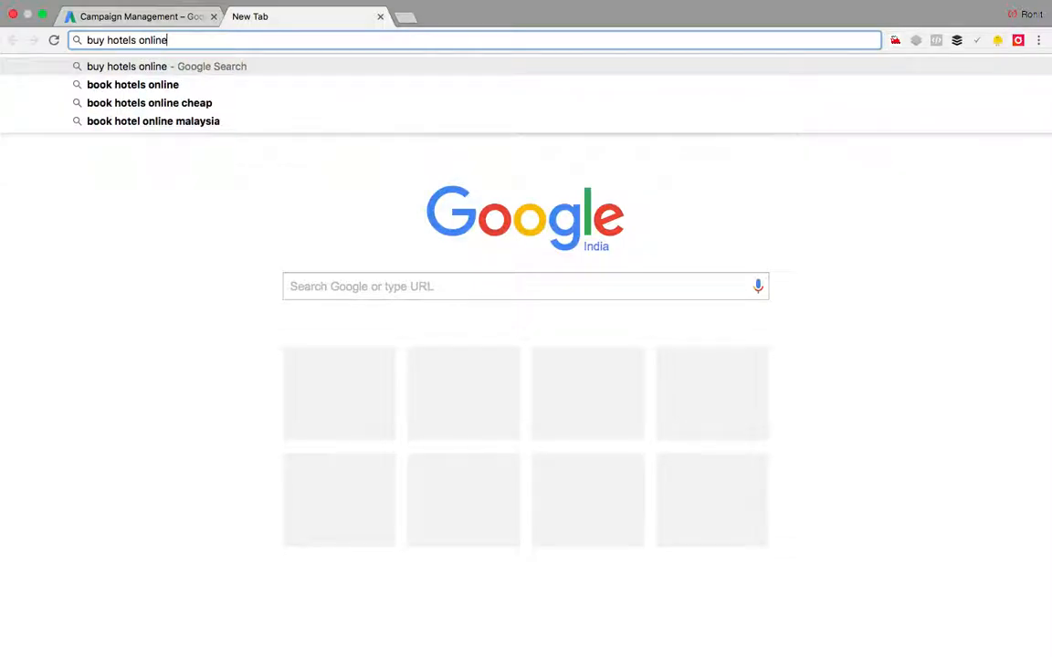
pyautogui.press('Return')
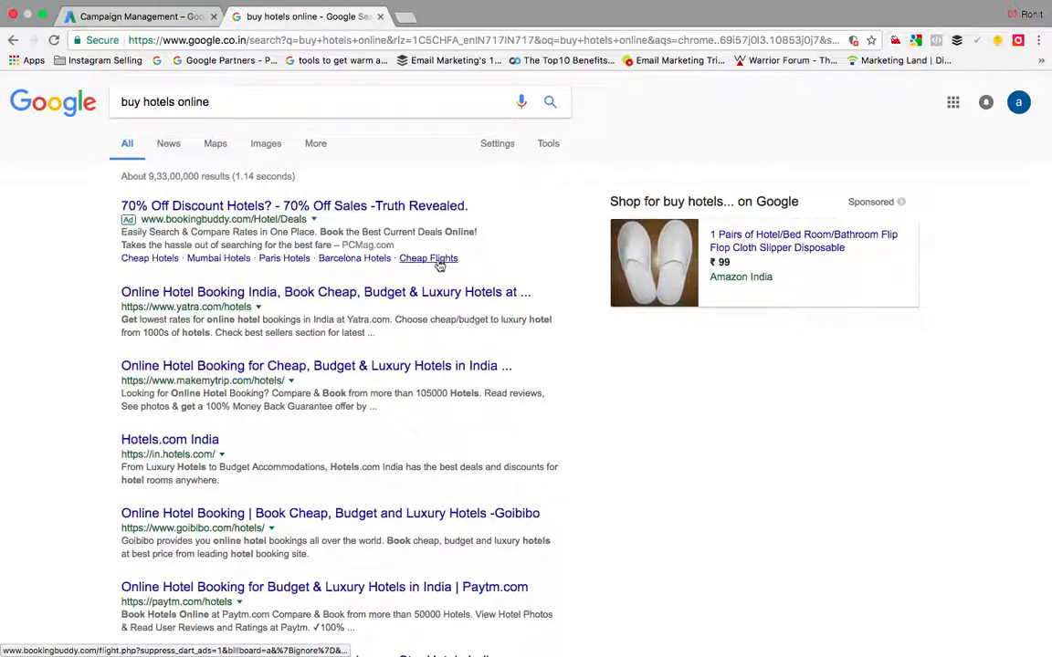
# Step: Study the top bookingbuddy.com hotel ad's sitelink and description text
pyautogui.click(148, 260)
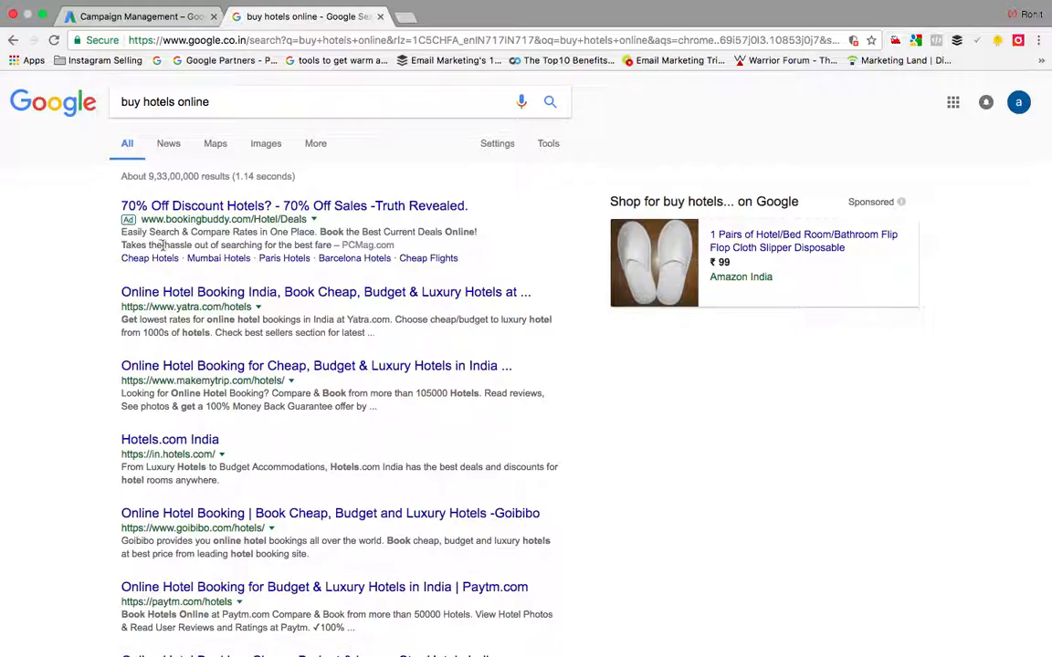
pyautogui.moveTo(121, 233); pyautogui.dragTo(490, 234)
pyautogui.click(500, 232)
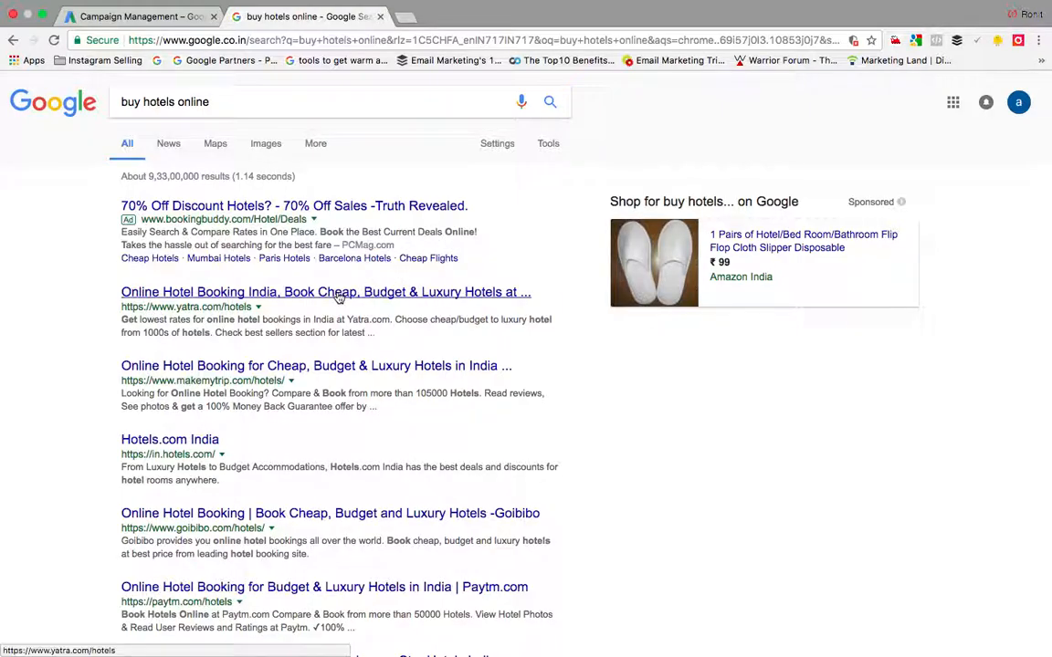
pyautogui.scroll(-15, 337, 298)
pyautogui.scroll(-2, 337, 298)
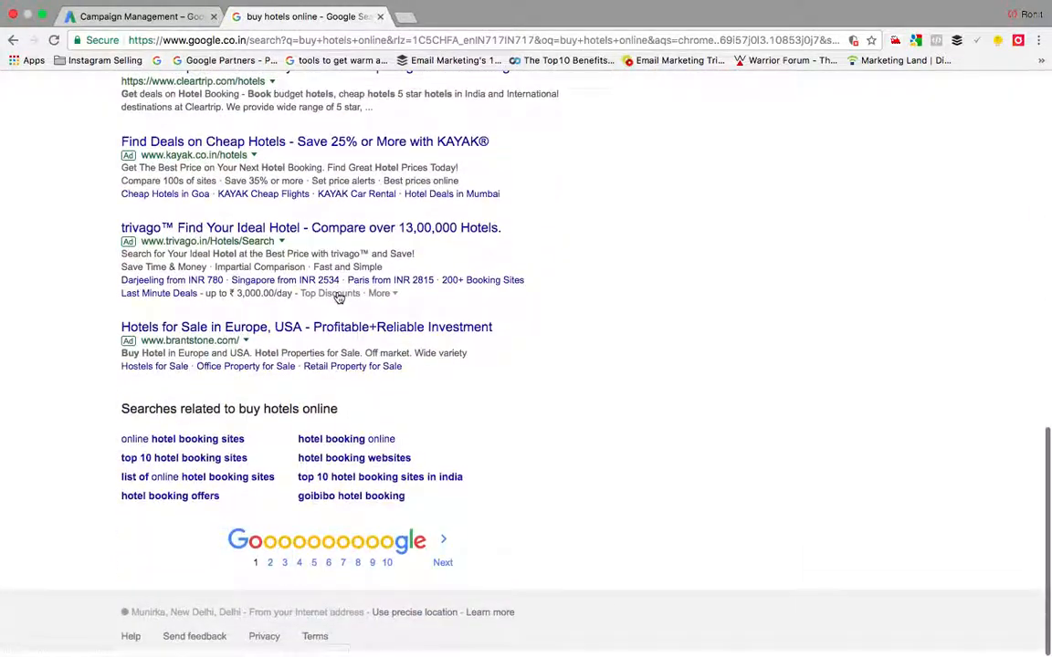
pyautogui.scroll(1, 171, 147)
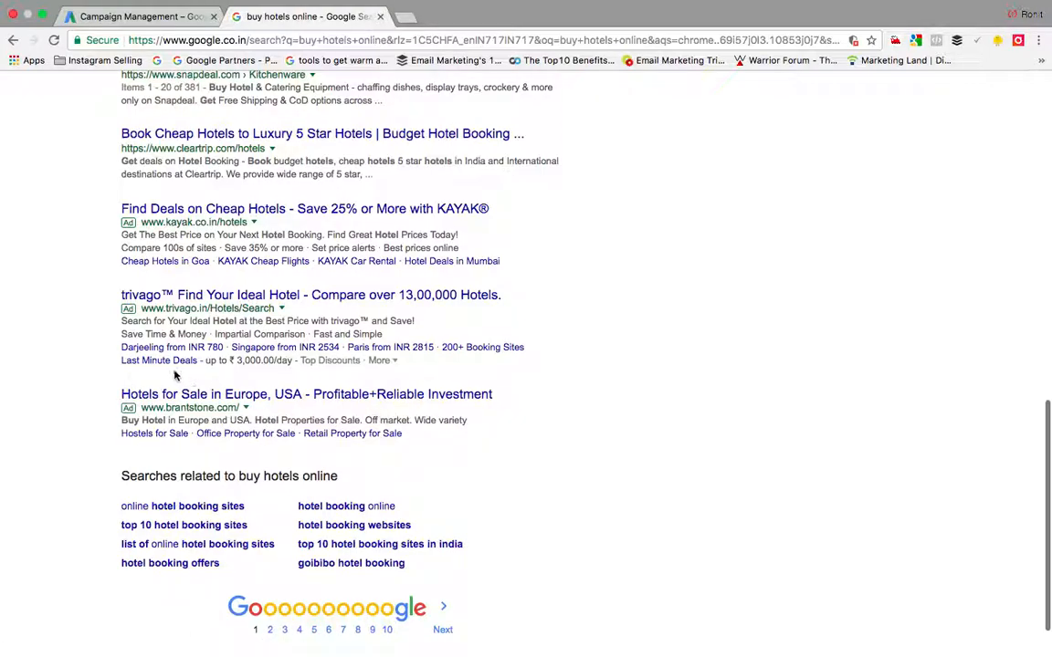
# Step: Examine the trivago and hotels-for-sale ads' lines, then select the search query
pyautogui.moveTo(120, 320); pyautogui.dragTo(101, 338)
pyautogui.click(80, 350)
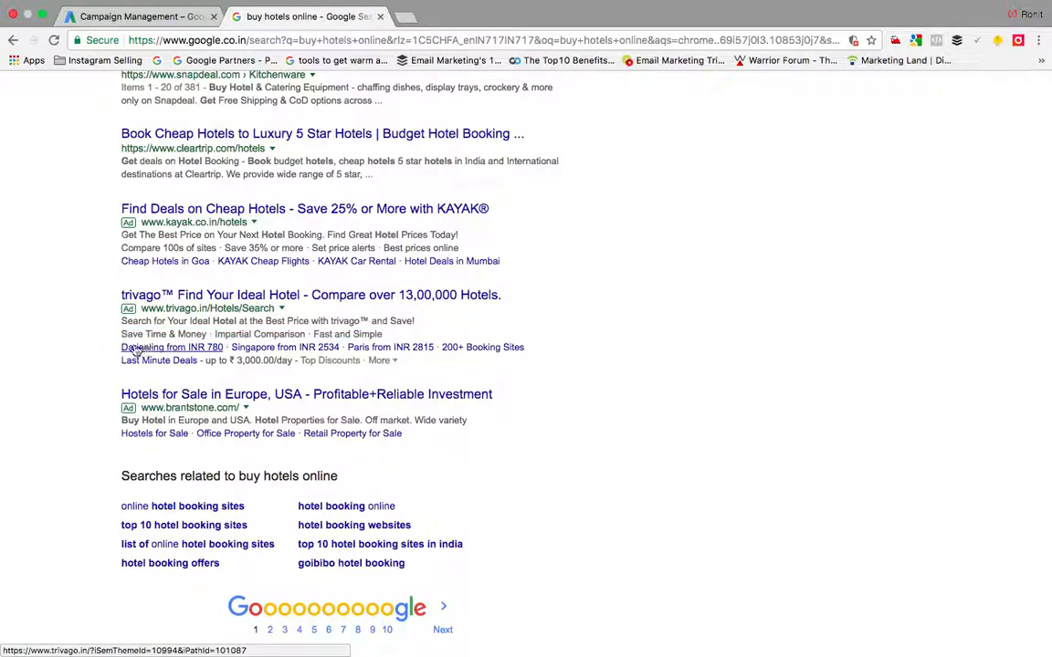
pyautogui.moveTo(92, 348); pyautogui.dragTo(539, 349)
pyautogui.click(575, 364)
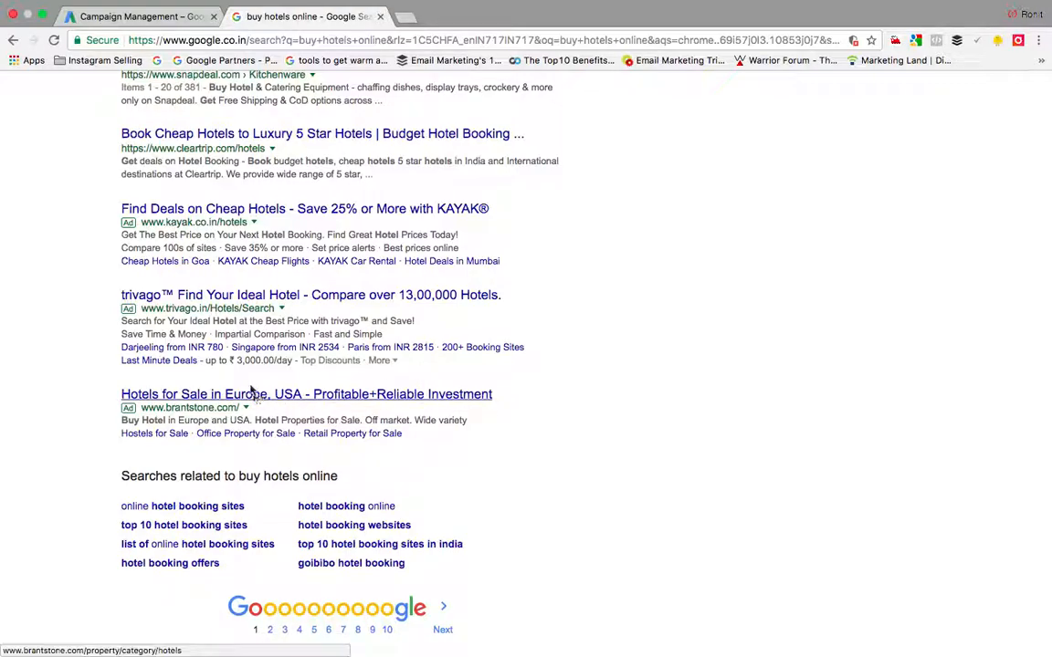
pyautogui.moveTo(225, 361); pyautogui.dragTo(109, 362)
pyautogui.click(77, 335)
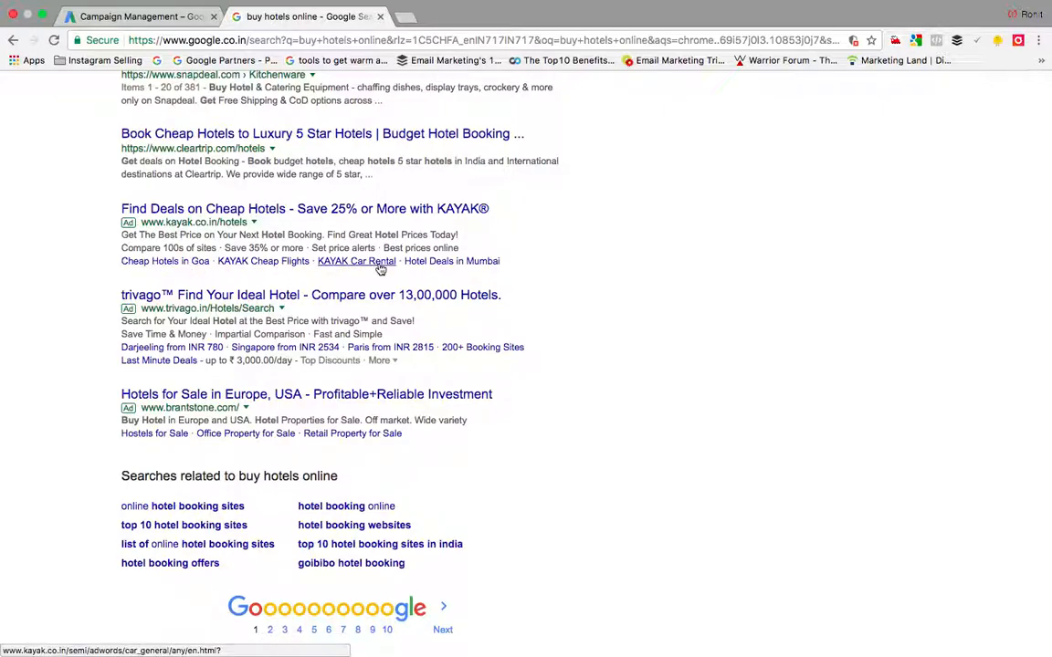
pyautogui.scroll(10, 381, 269)
pyautogui.click(259, 106)
pyautogui.moveTo(245, 104); pyautogui.dragTo(86, 104)
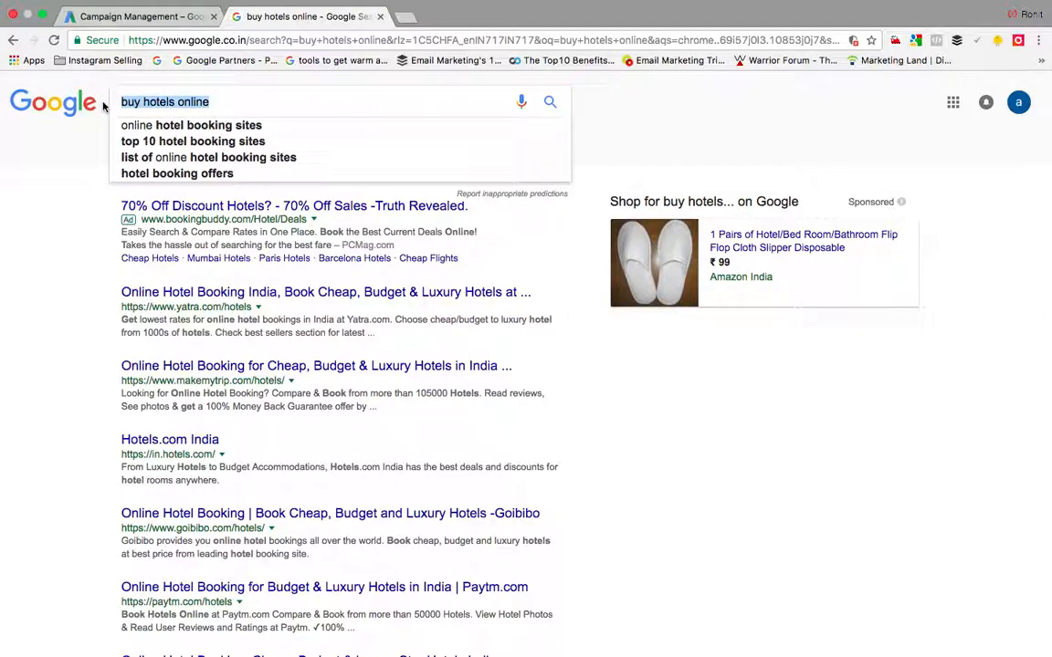
# Step: Search for 'dental clinic' and study the dental ads' callout and description lines
pyautogui.press('BackSpace')
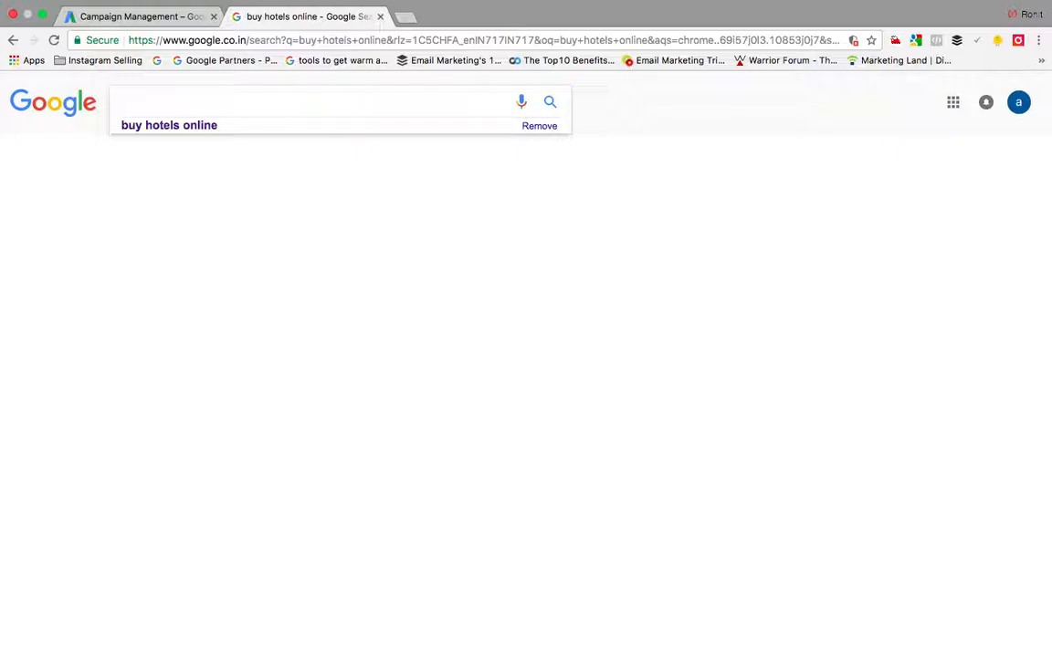
pyautogui.write('dental cl')
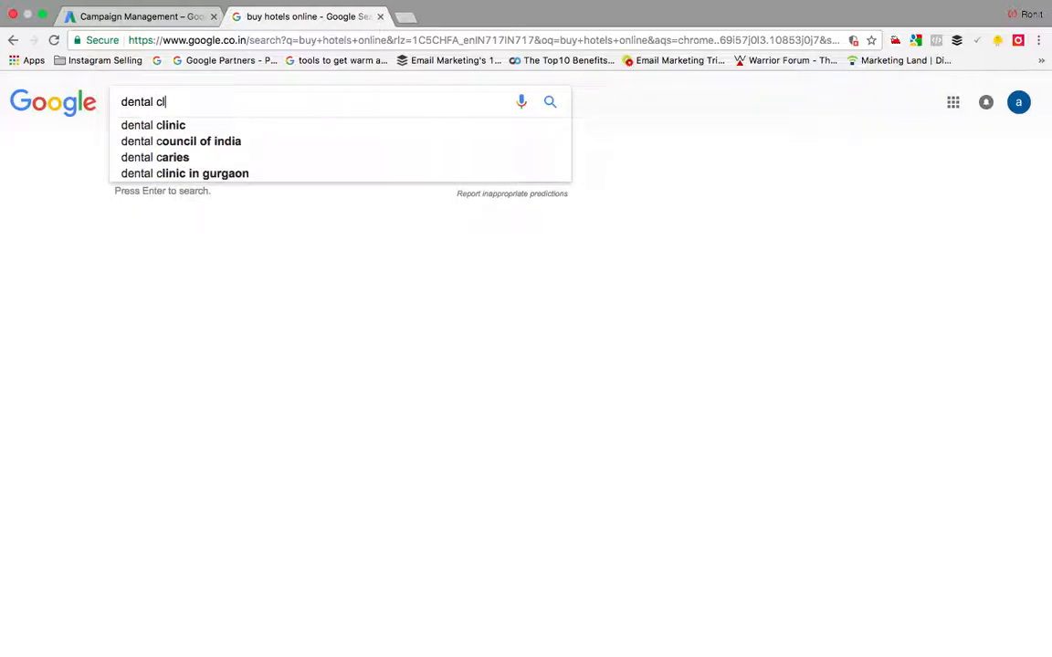
pyautogui.write('inic')
pyautogui.press('Return')
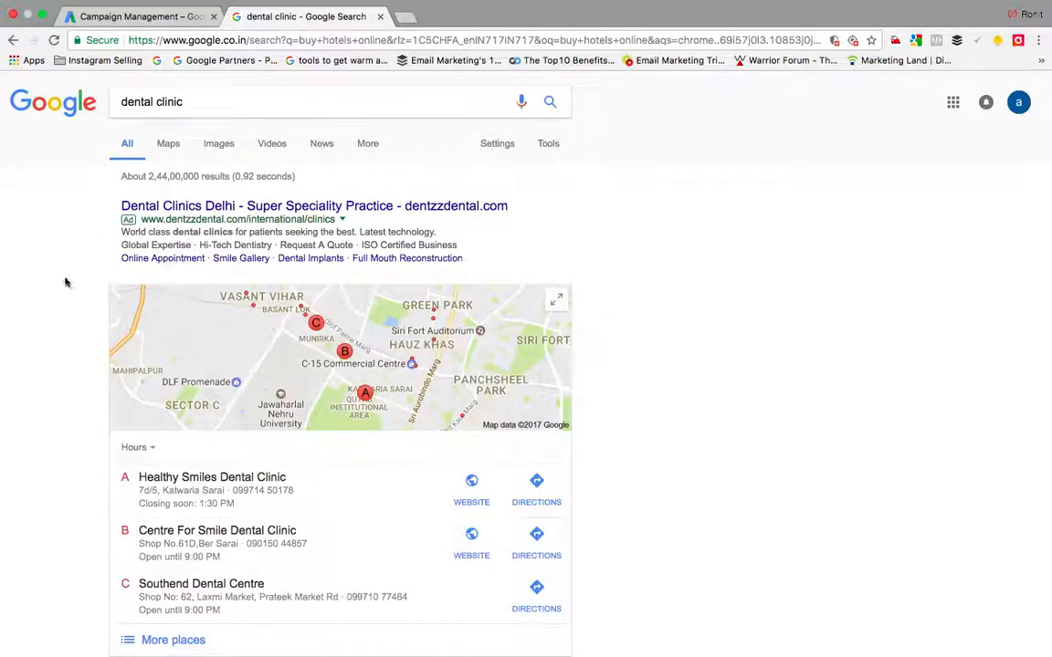
pyautogui.moveTo(467, 251); pyautogui.dragTo(110, 250)
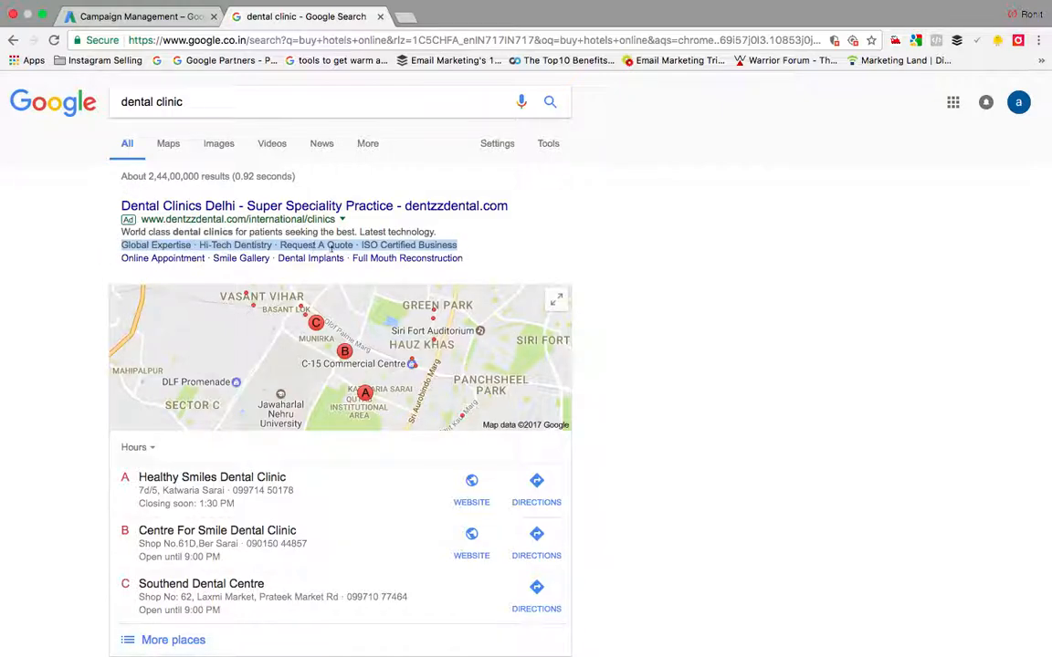
pyautogui.click(491, 248)
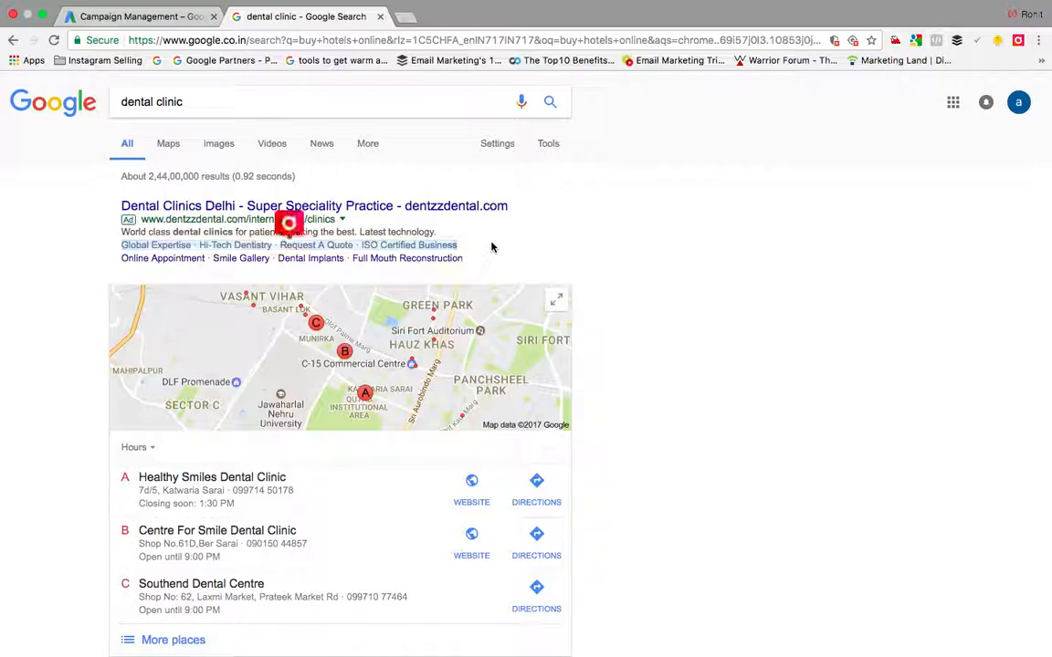
pyautogui.scroll(-6, 487, 248)
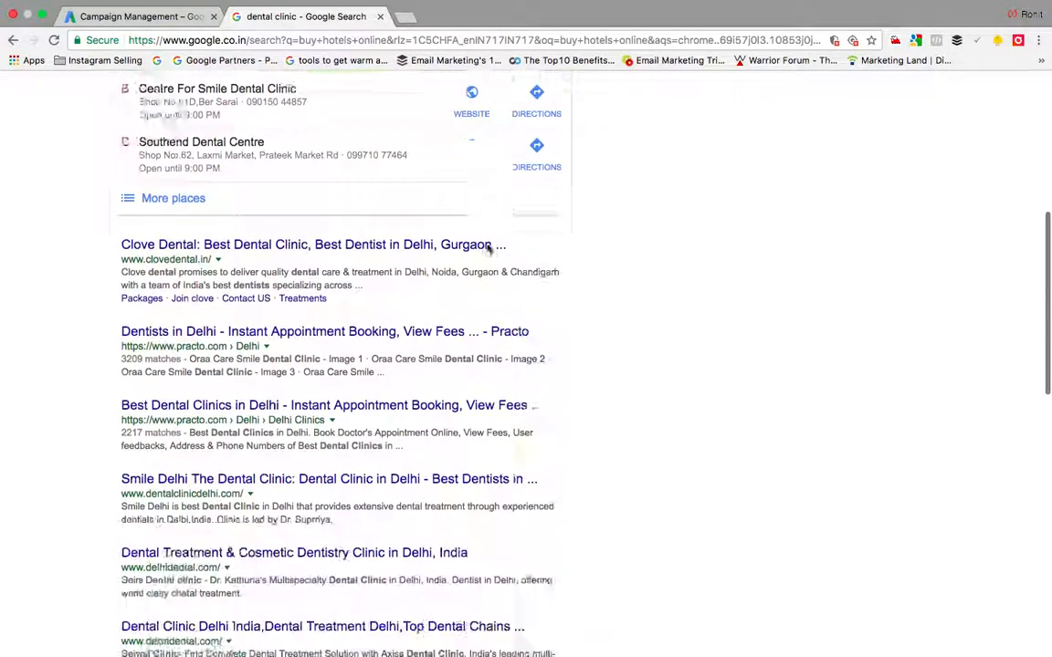
pyautogui.scroll(-3, 487, 245)
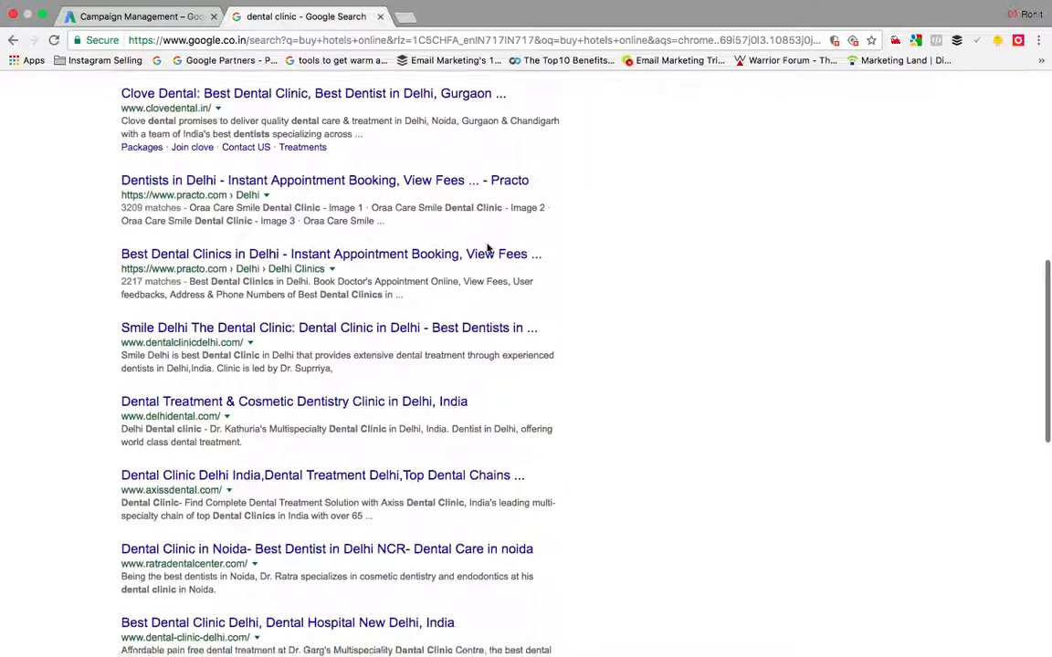
pyautogui.scroll(-5, 489, 247)
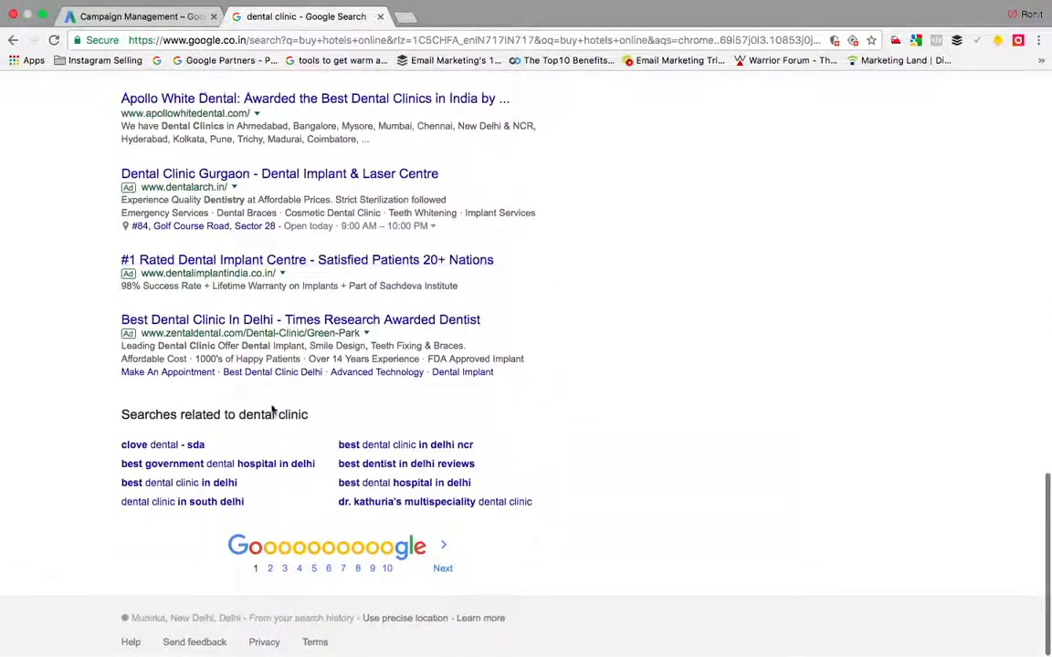
pyautogui.moveTo(119, 350)
pyautogui.mouseDown()
pyautogui.moveTo(347, 362)
pyautogui.moveTo(500, 345)
pyautogui.moveTo(538, 366)
pyautogui.moveTo(353, 359)
pyautogui.moveTo(150, 369)
pyautogui.moveTo(120, 360)
pyautogui.mouseUp()
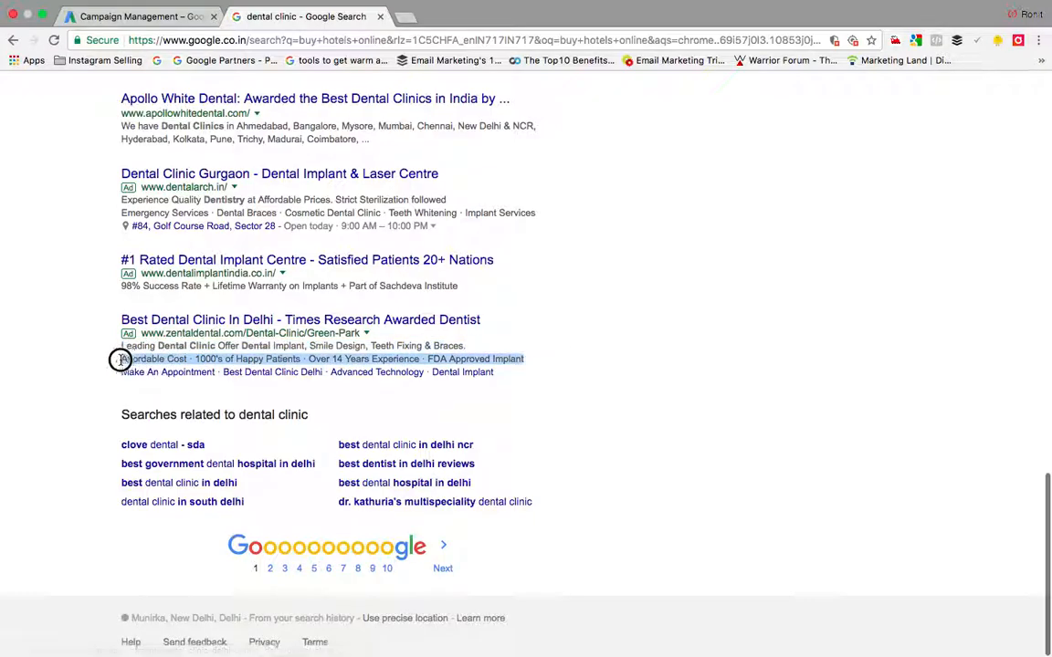
pyautogui.click(66, 317)
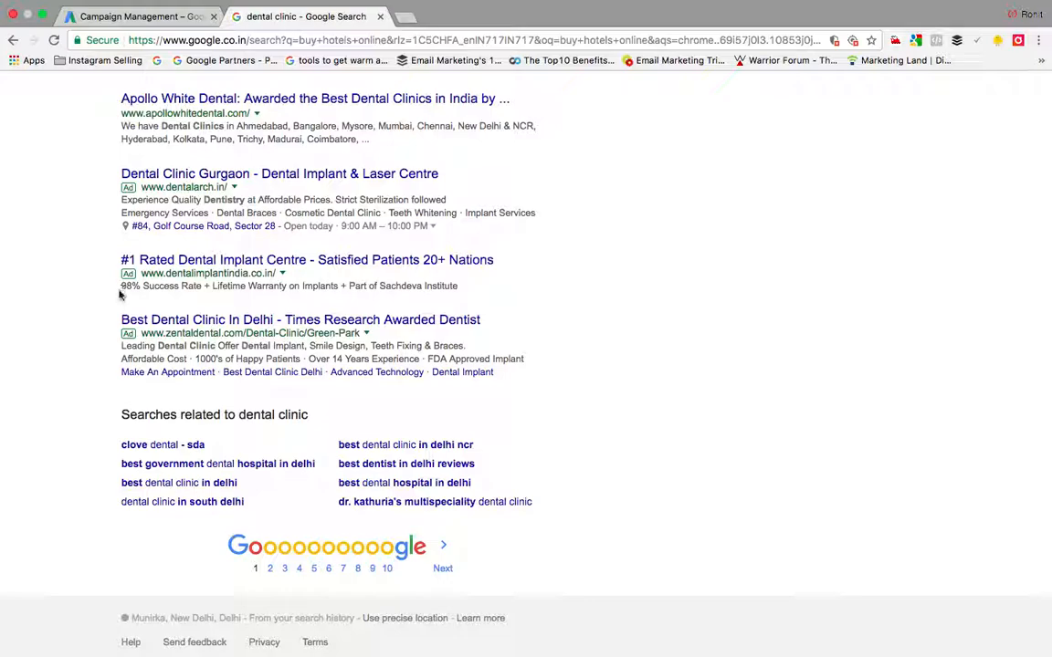
pyautogui.moveTo(116, 294); pyautogui.dragTo(561, 304)
pyautogui.click(562, 304)
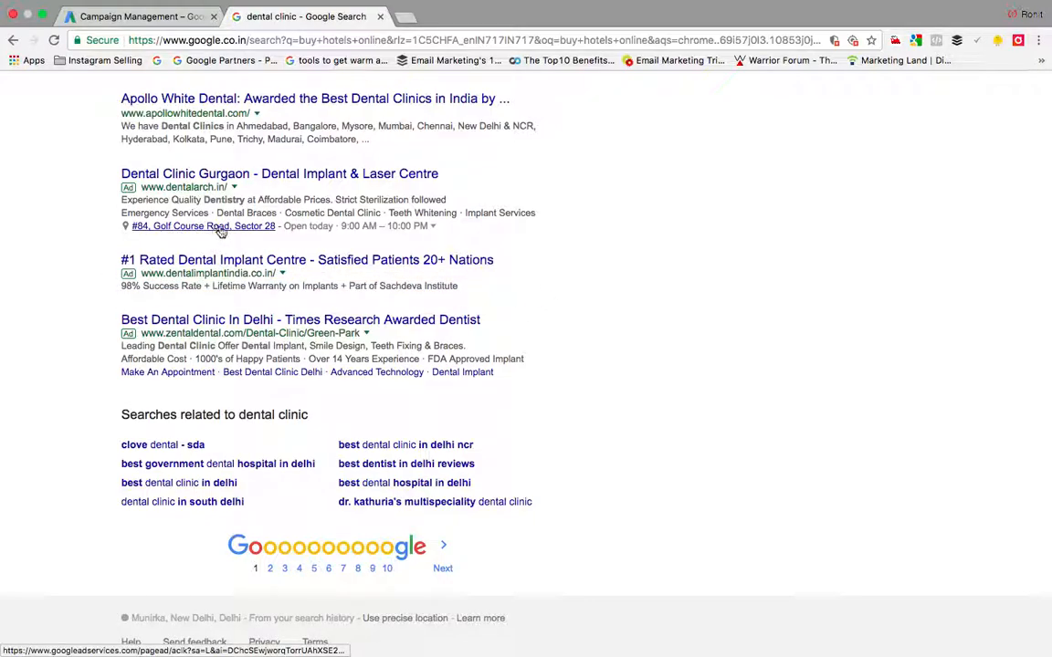
# Step: Check the Gurgaon dental ad, close the results tab, and enable the location extension
pyautogui.click(145, 19)
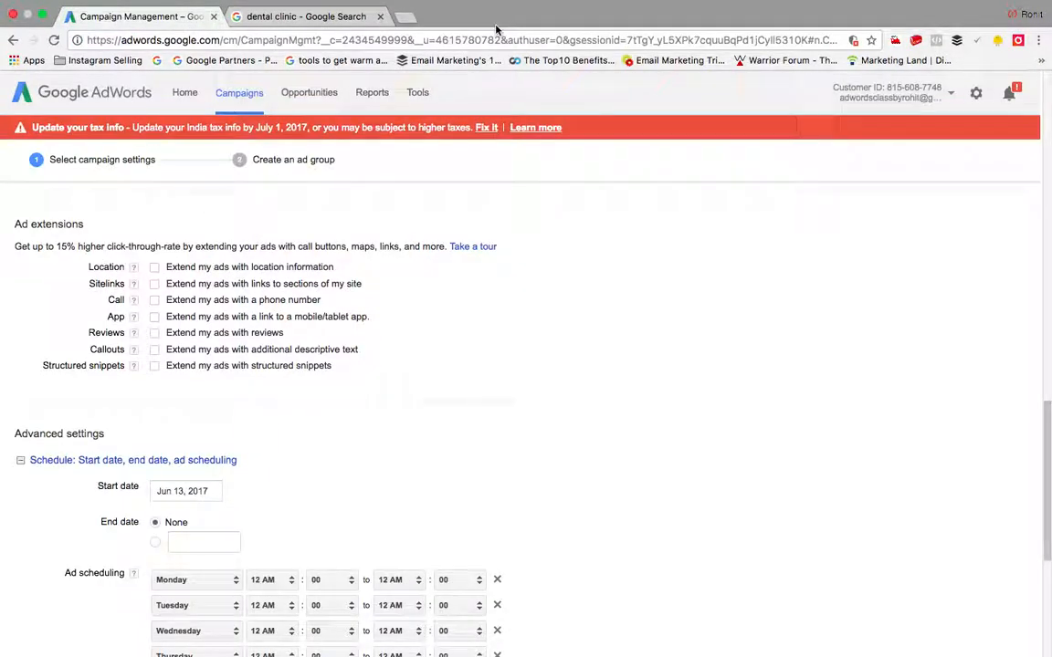
pyautogui.click(328, 25)
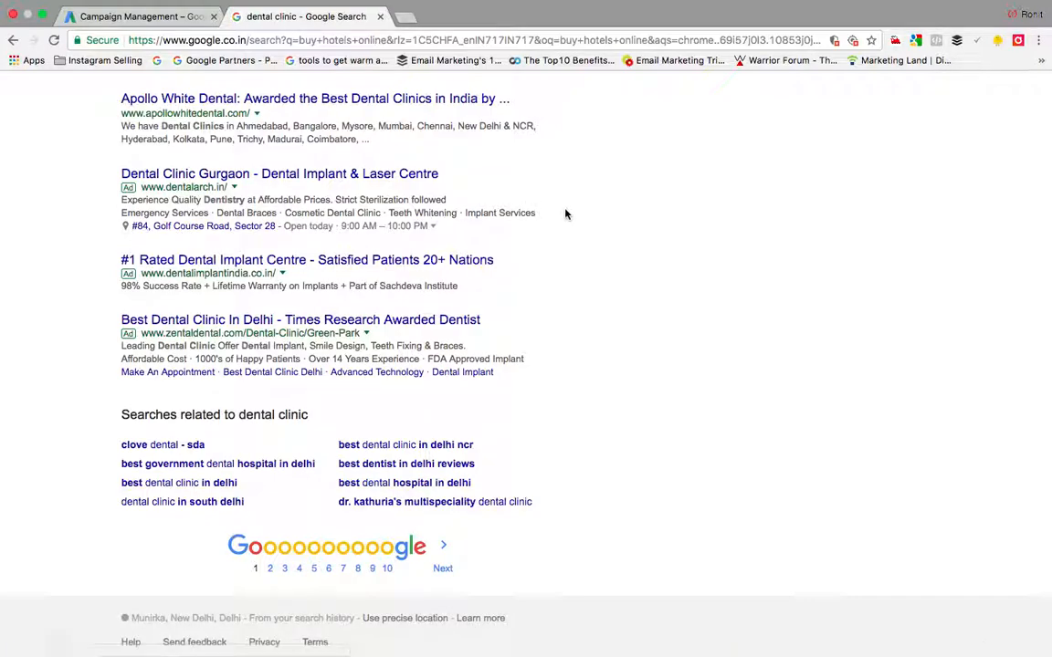
pyautogui.moveTo(491, 217); pyautogui.dragTo(116, 218)
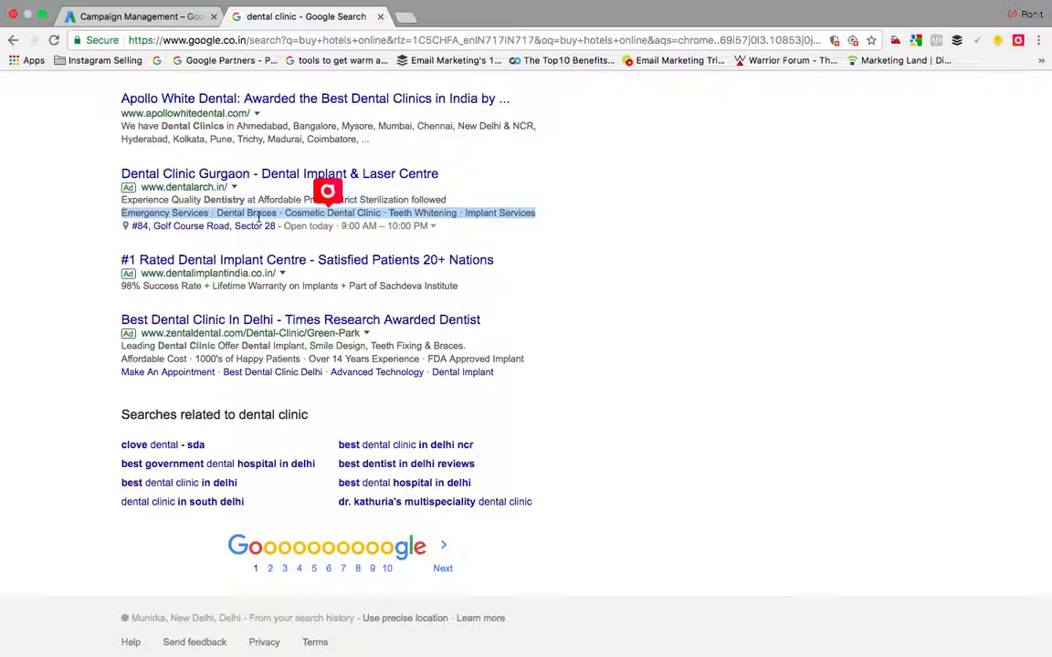
pyautogui.click(558, 244)
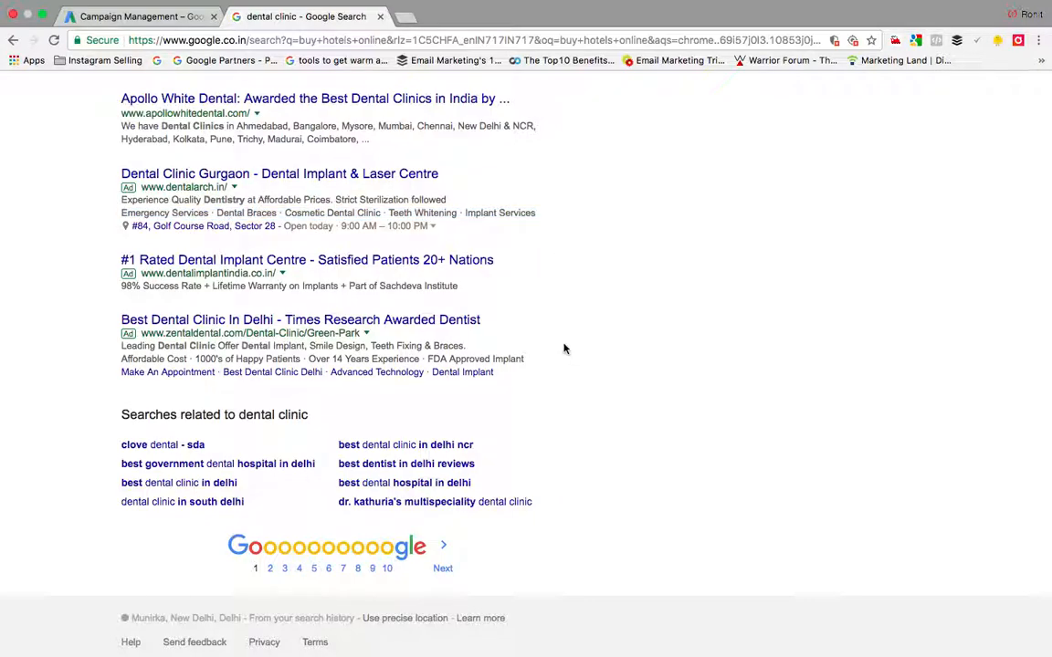
pyautogui.scroll(20, 563, 348)
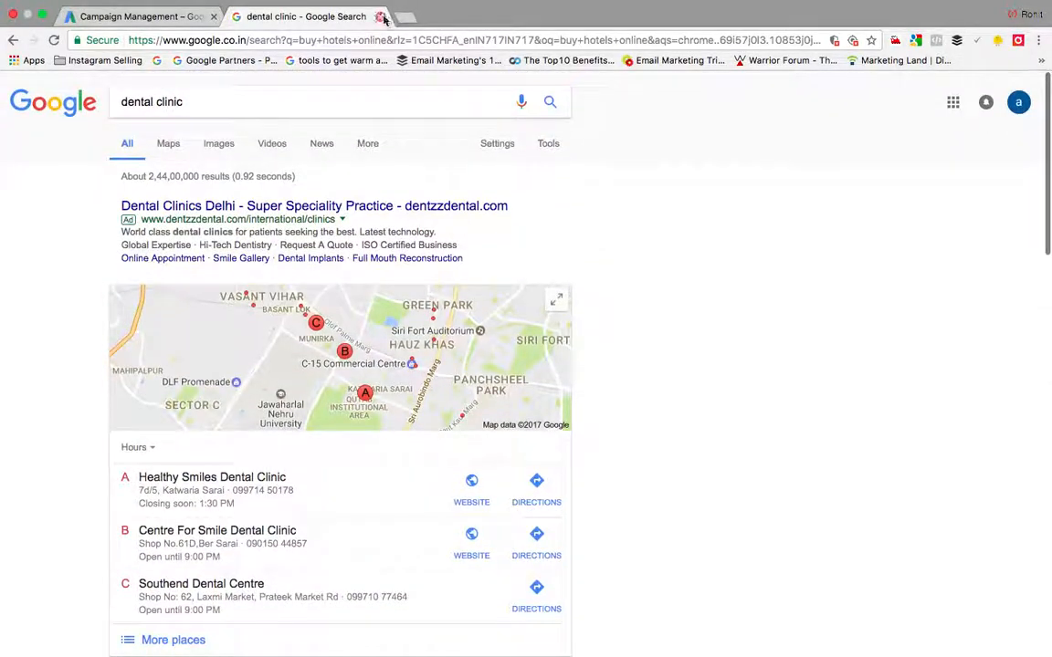
pyautogui.click(382, 18)
pyautogui.click(154, 270)
pyautogui.click(364, 278)
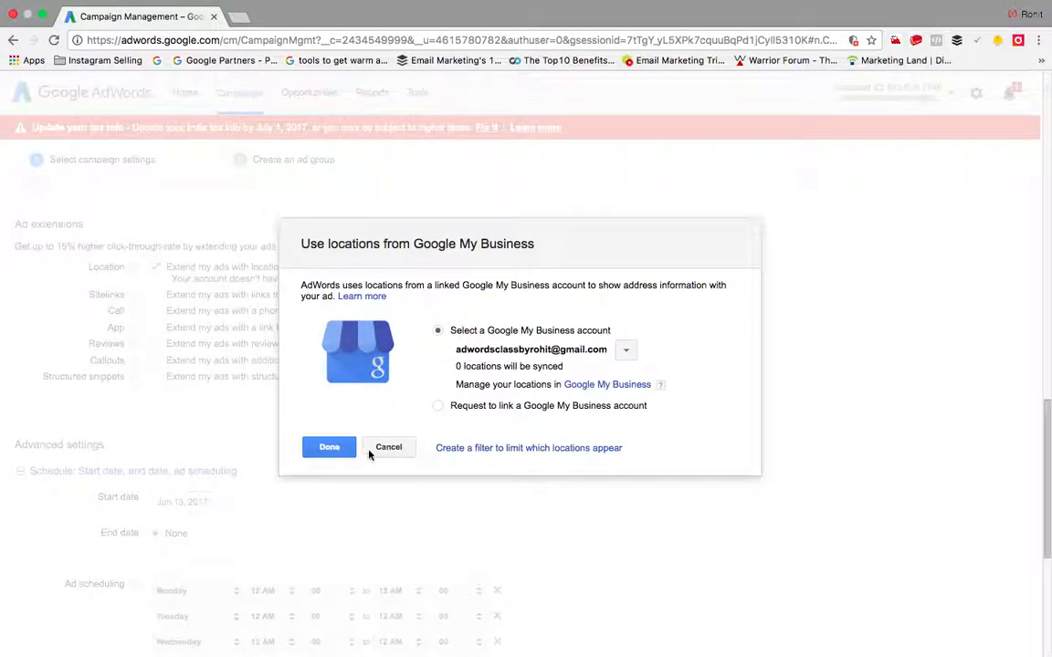
# Step: Cancel the My Business setup, swap the location extension for sitelinks, and start a new sitelink
pyautogui.click(388, 447)
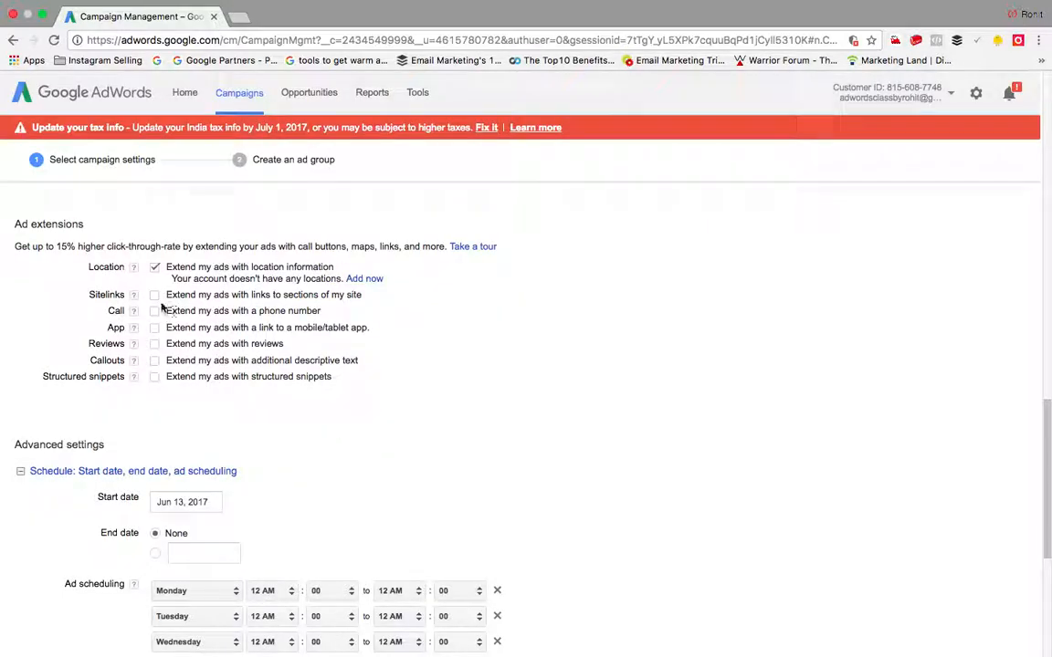
pyautogui.click(156, 268)
pyautogui.click(154, 284)
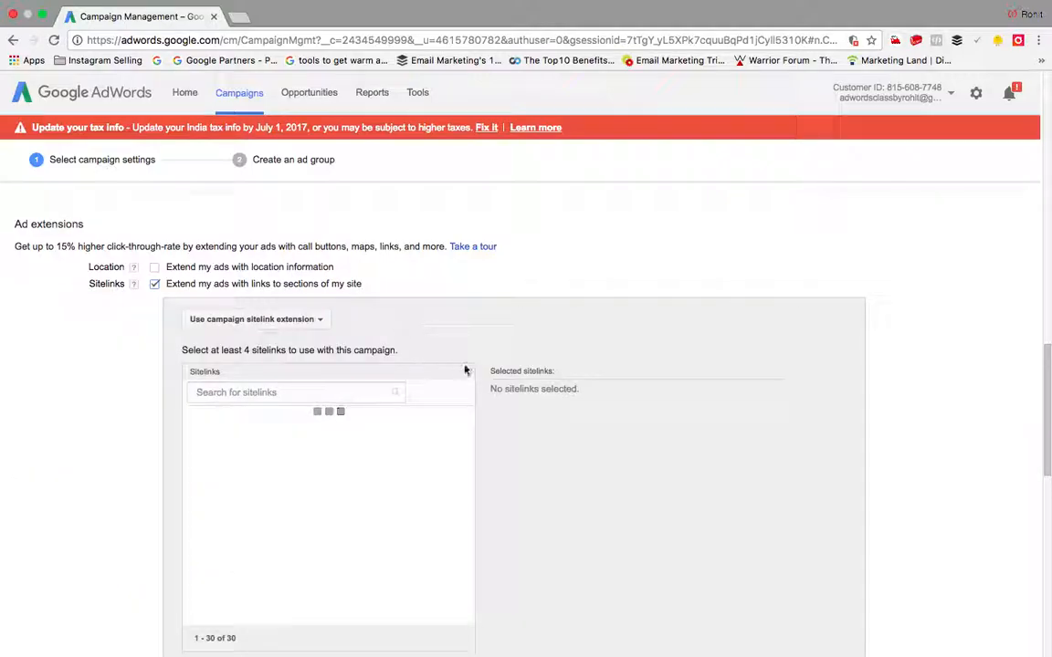
pyautogui.scroll(-5, 405, 463)
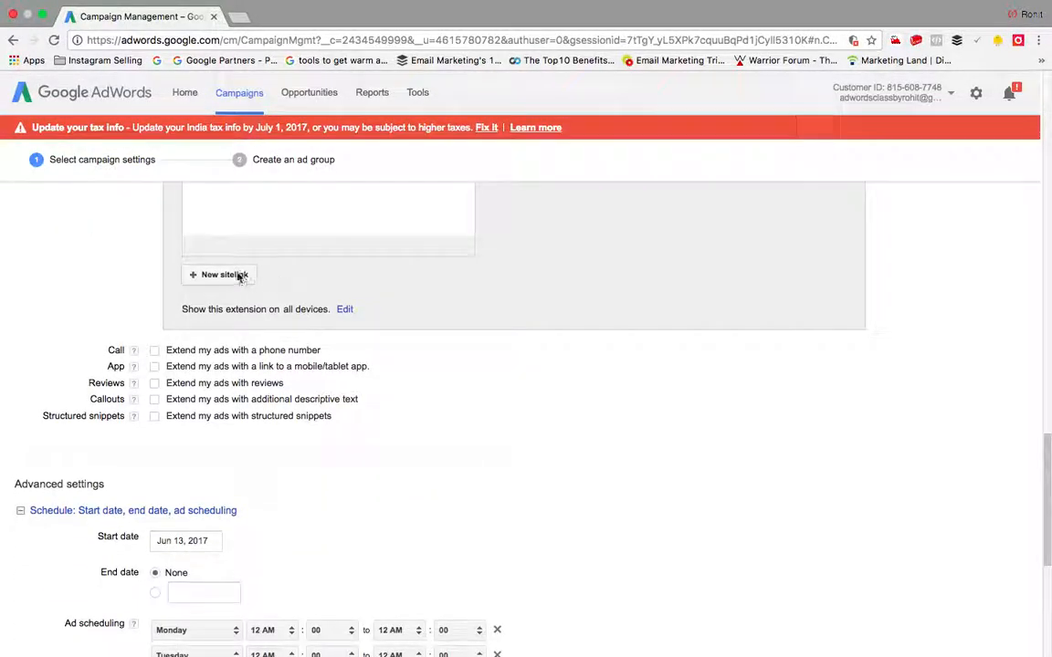
pyautogui.click(235, 275)
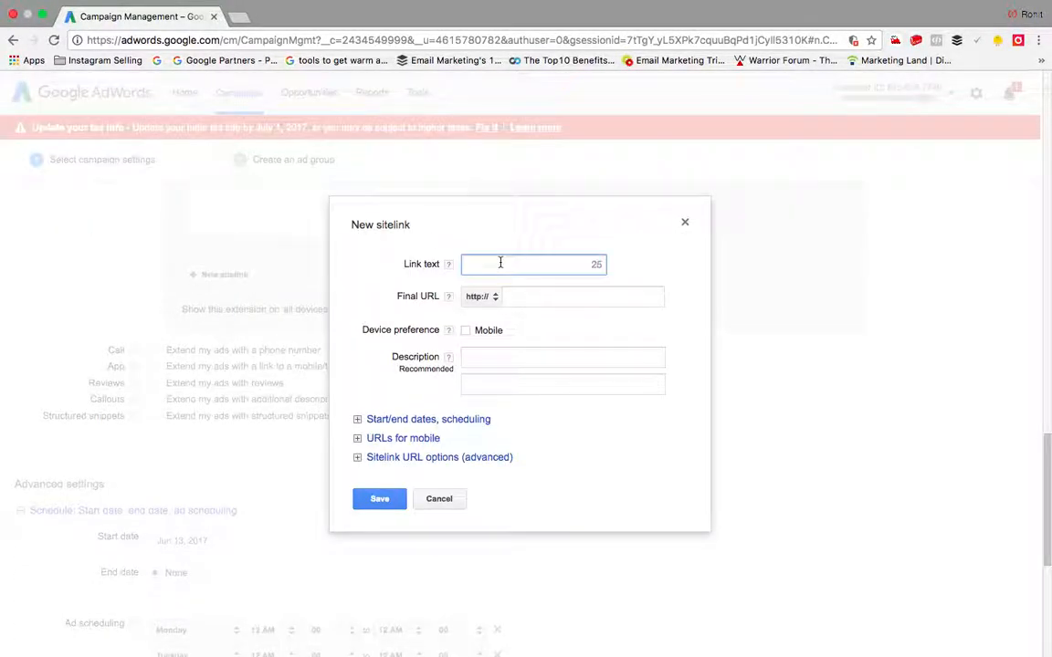
pyautogui.click(538, 302)
pyautogui.click(506, 263)
pyautogui.click(579, 294)
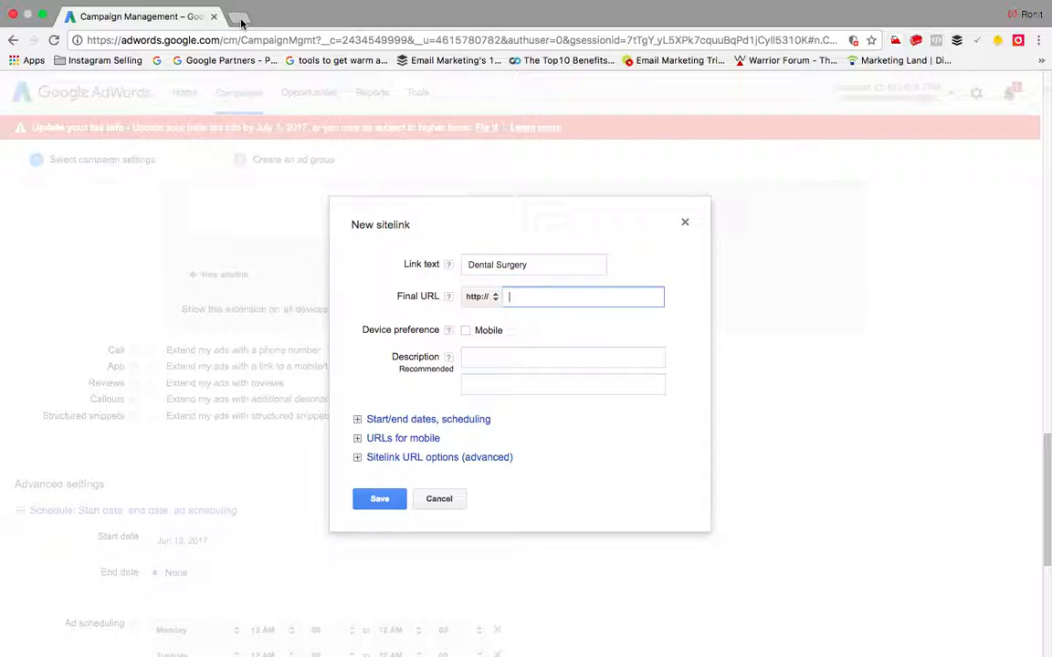
pyautogui.click(239, 17)
pyautogui.write('dental')
pyautogui.press('Down')
pyautogui.press('Return')
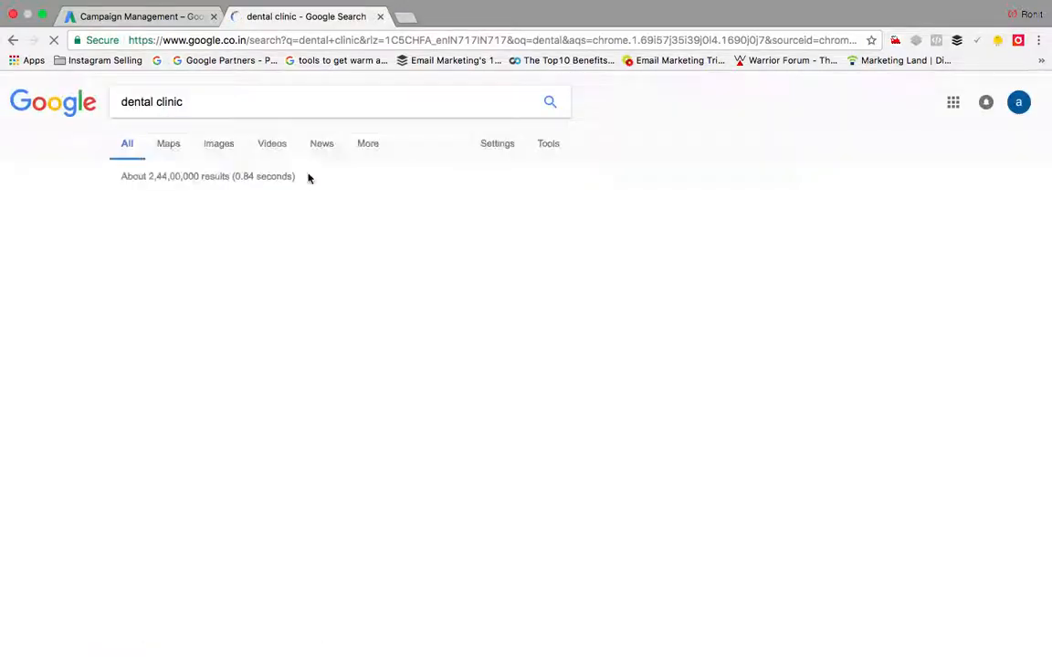
pyautogui.scroll(-3, 271, 479)
pyautogui.click(258, 405)
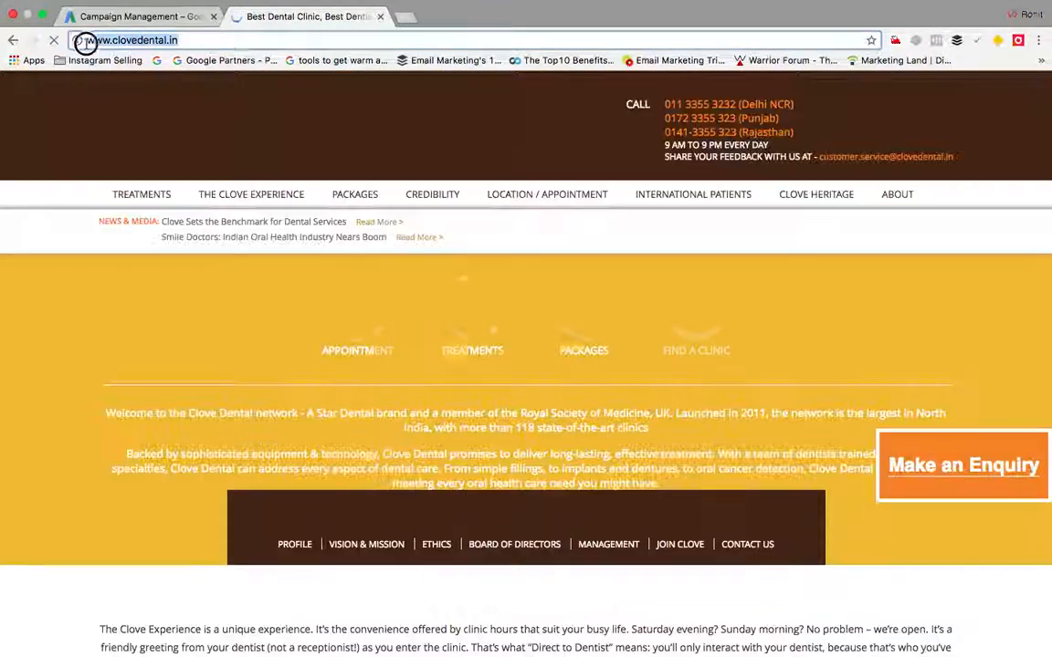
pyautogui.click(85, 40)
pyautogui.hotkey('ctrl', 'c')
pyautogui.click(127, 16)
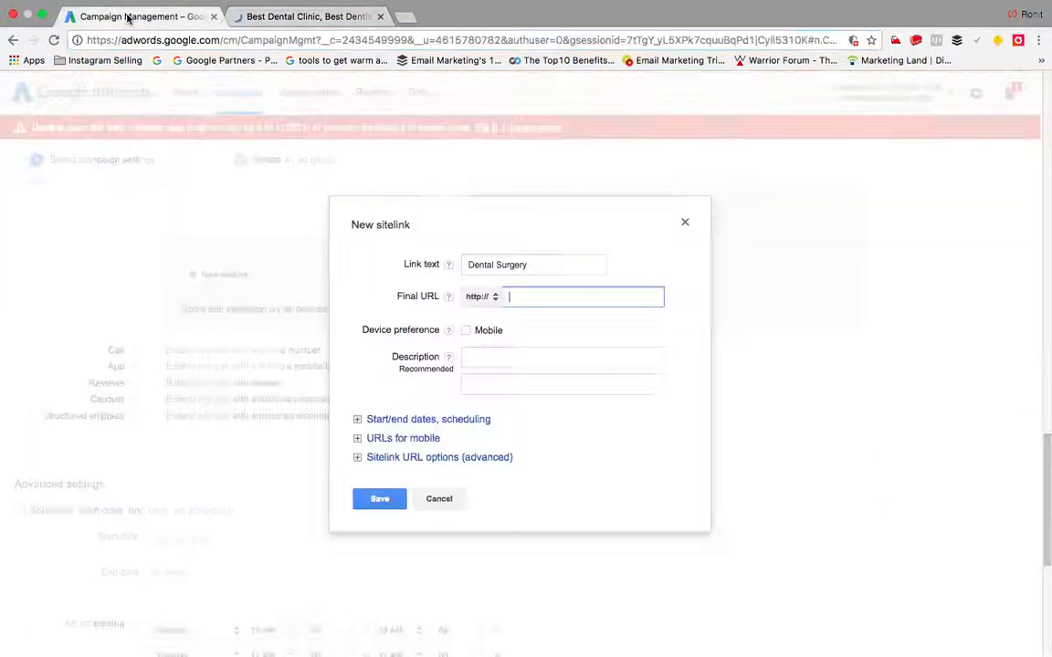
pyautogui.hotkey('ctrl', 'v')
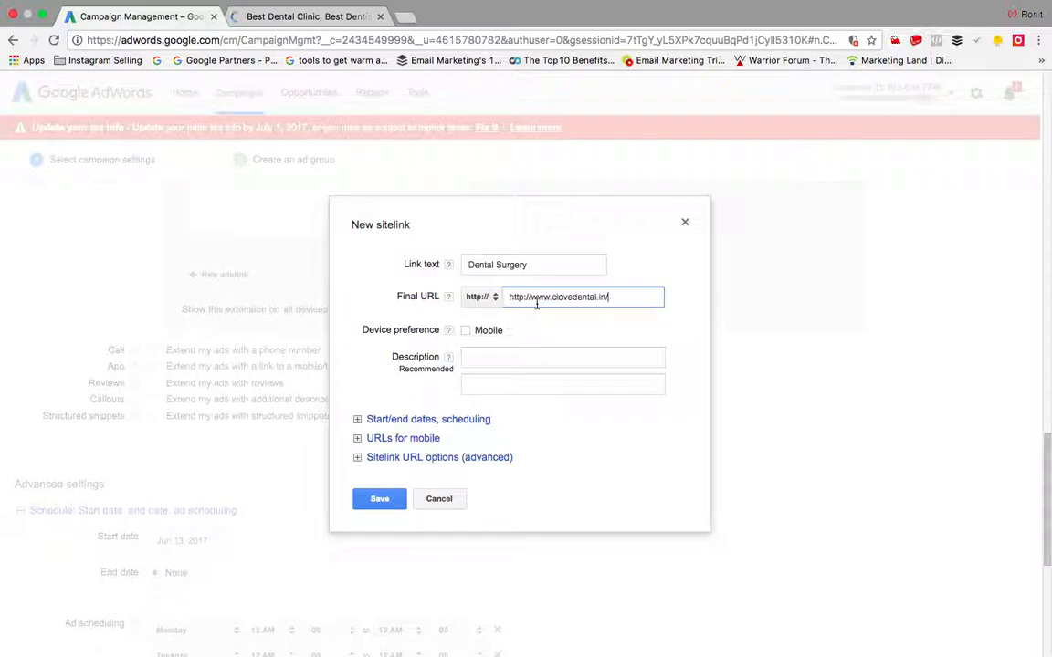
pyautogui.click(392, 502)
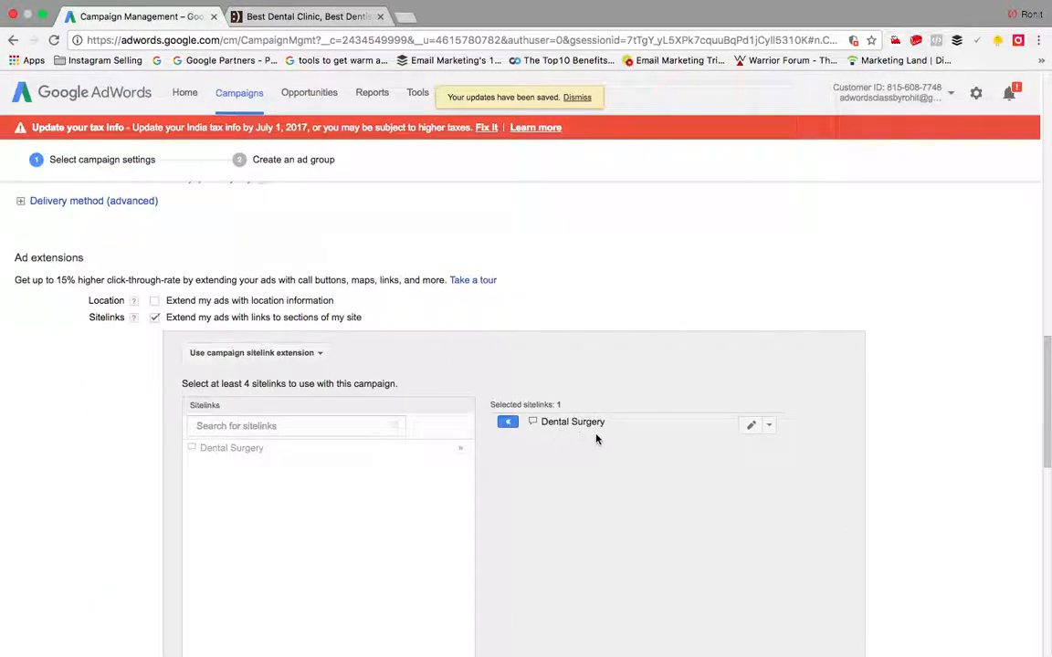
# Step: Open the Dental Surgery sitelink for editing and close it unchanged
pyautogui.click(770, 426)
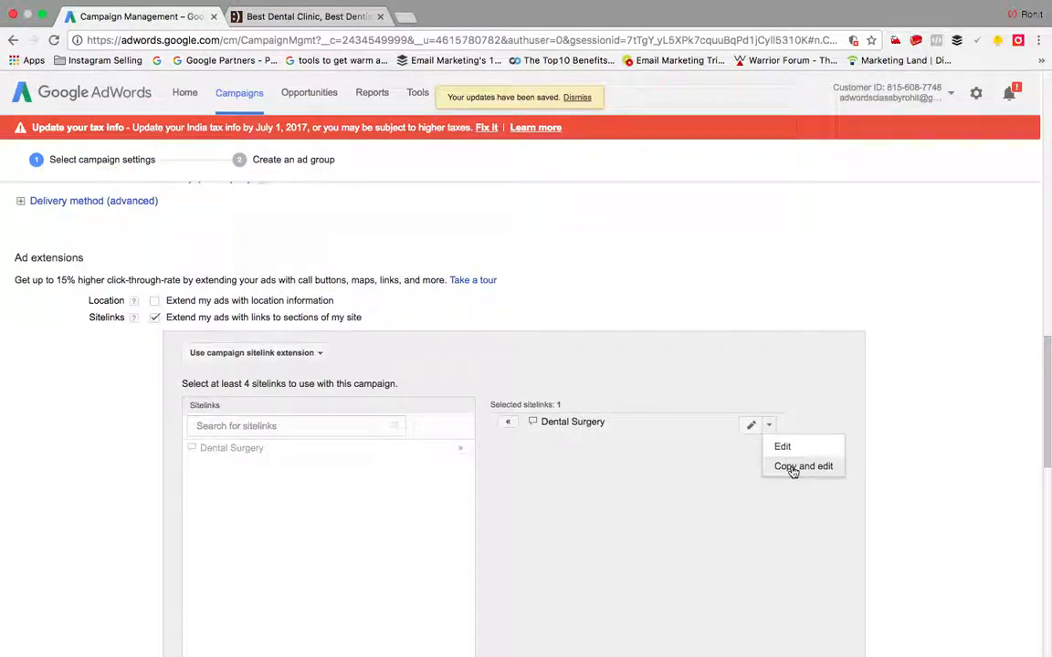
pyautogui.click(754, 434)
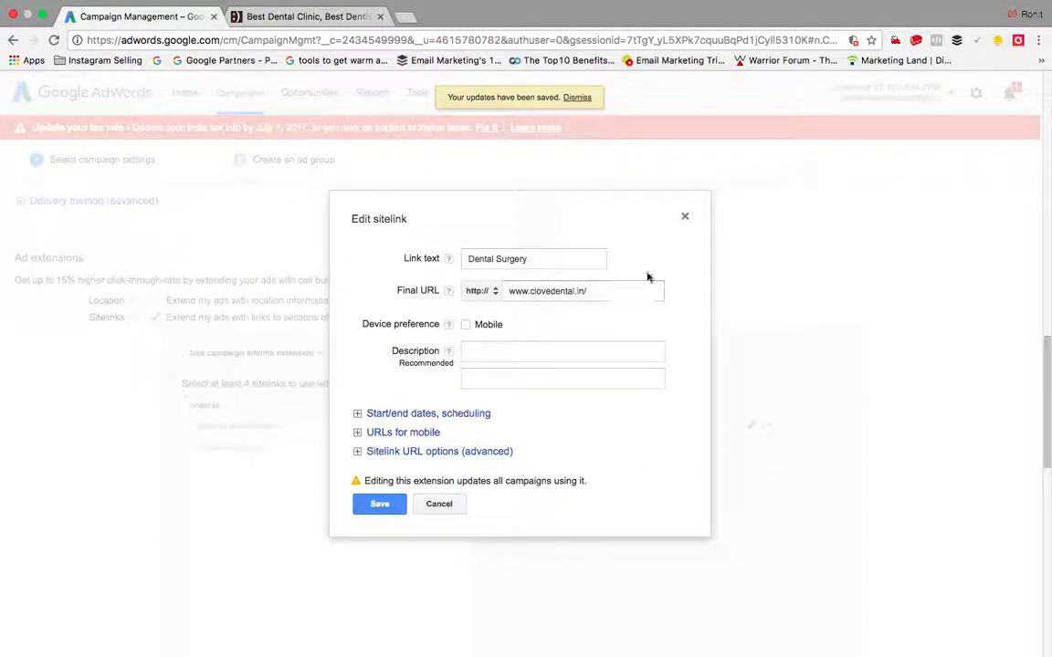
pyautogui.click(686, 221)
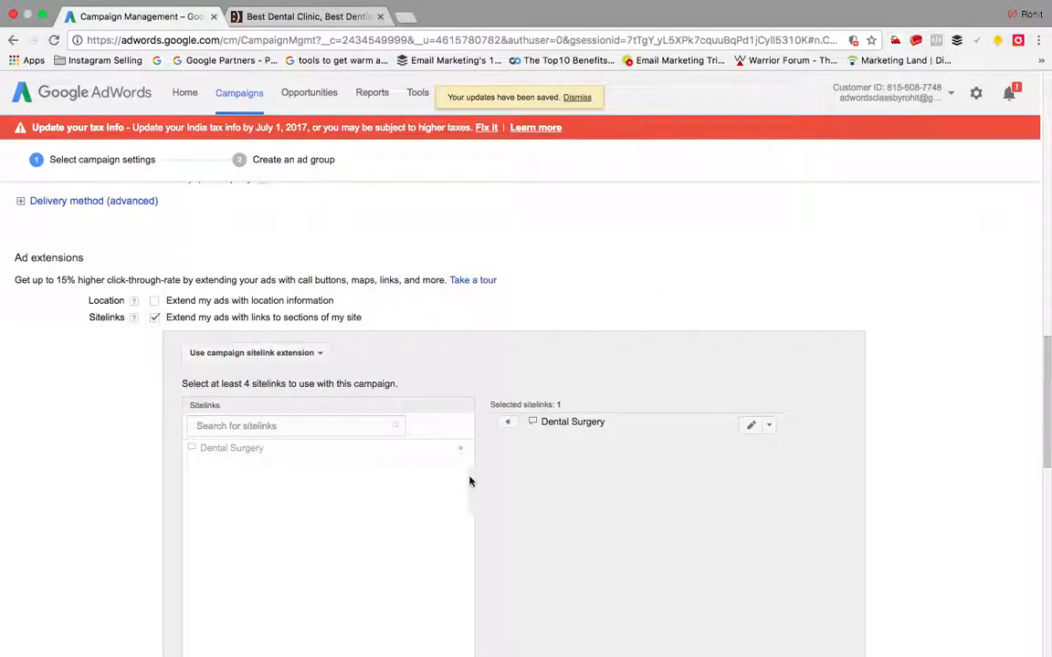
pyautogui.click(505, 424)
# Step: Tick the Call extension and scroll through the advanced schedule settings
pyautogui.scroll(-5, 506, 427)
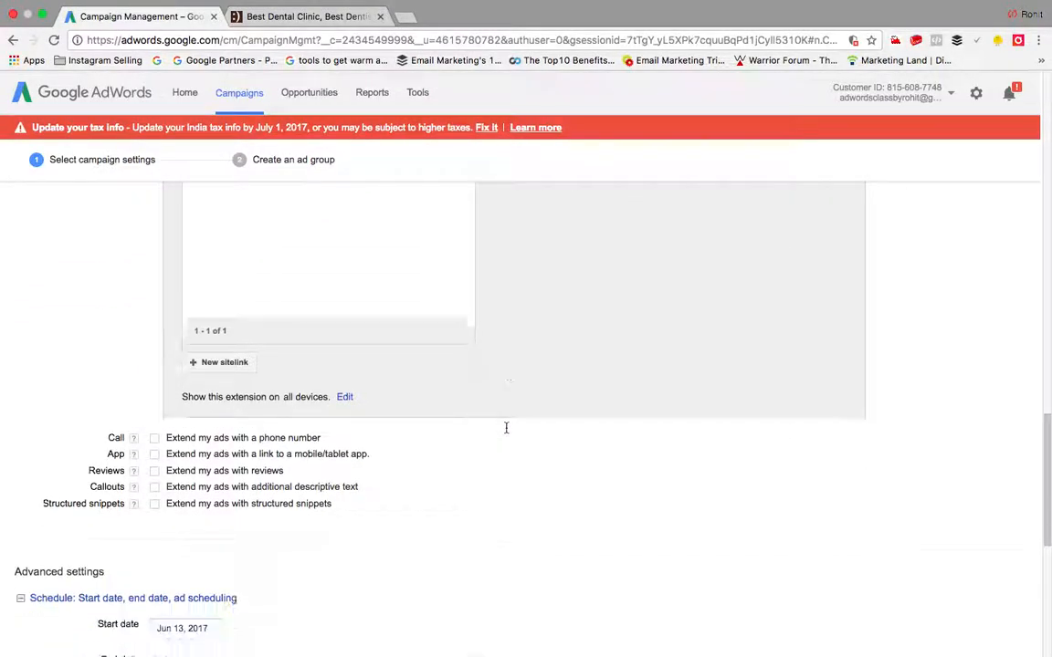
pyautogui.click(154, 293)
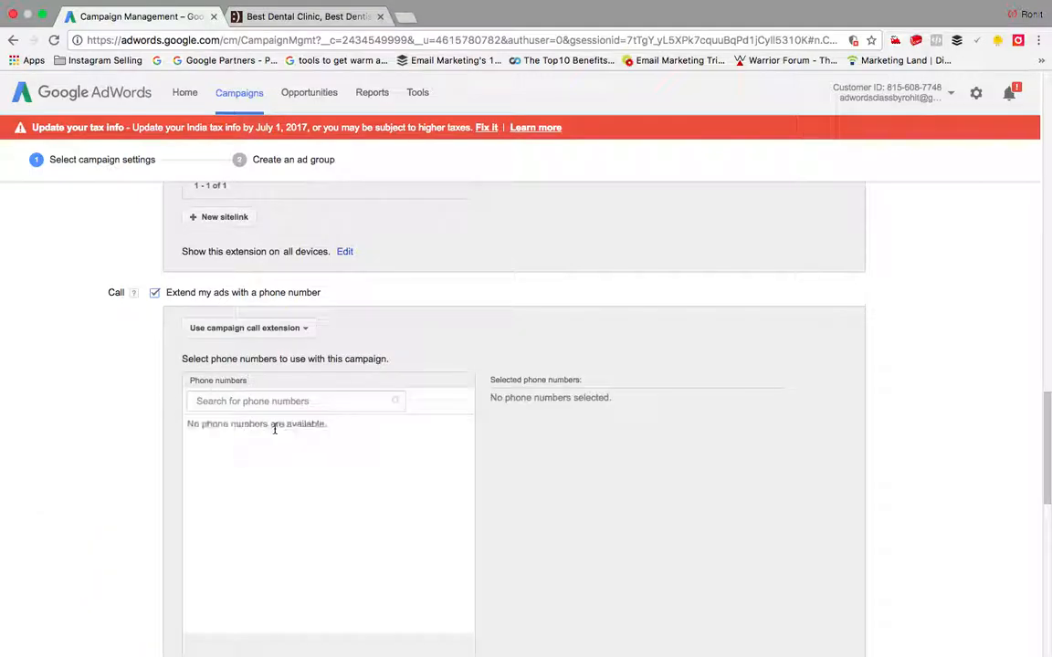
pyautogui.scroll(-10, 275, 427)
pyautogui.scroll(5, 217, 480)
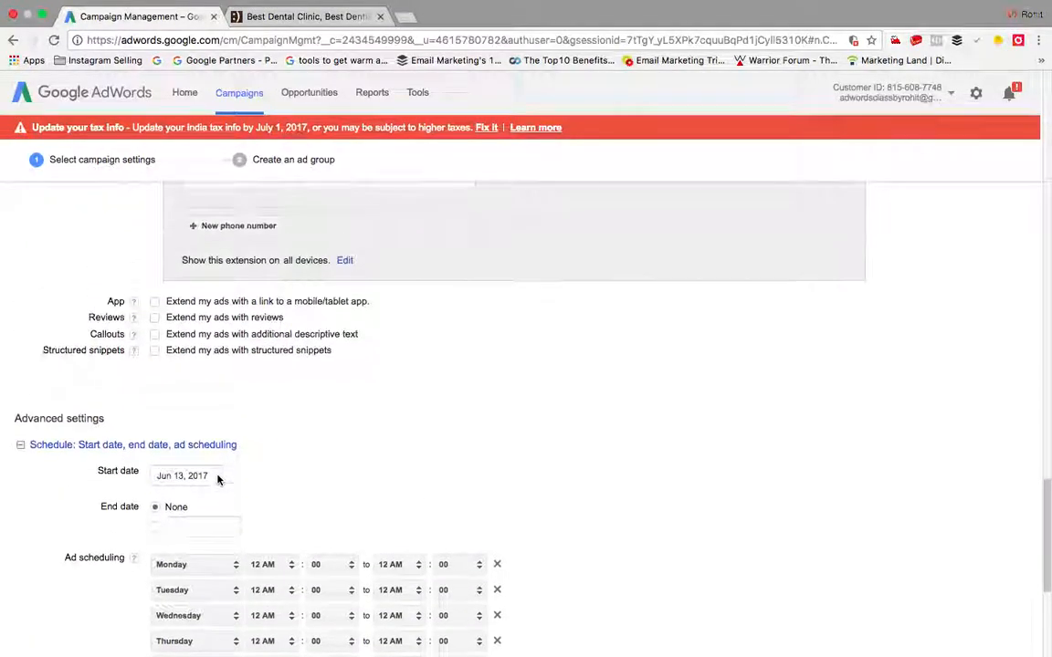
pyautogui.scroll(-5, 221, 412)
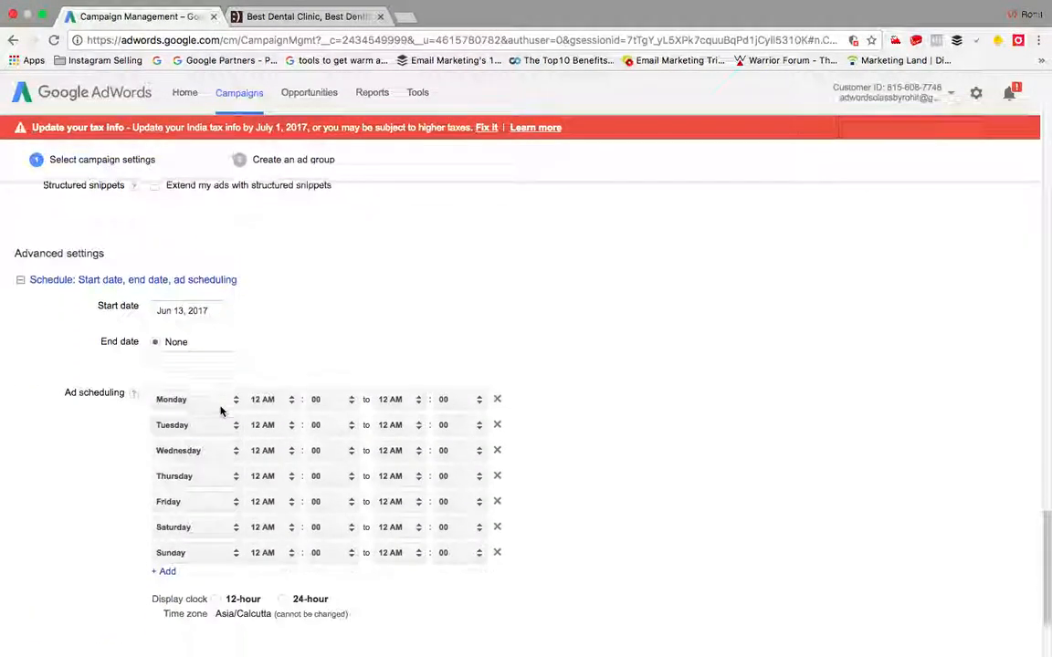
pyautogui.scroll(2, 294, 249)
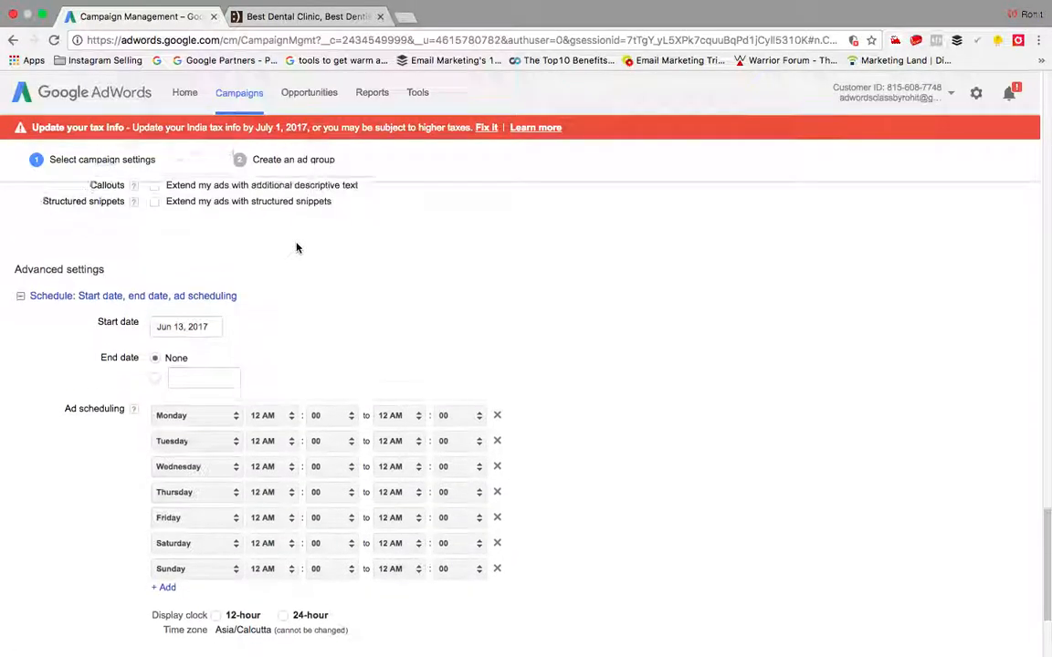
pyautogui.scroll(-3, 296, 247)
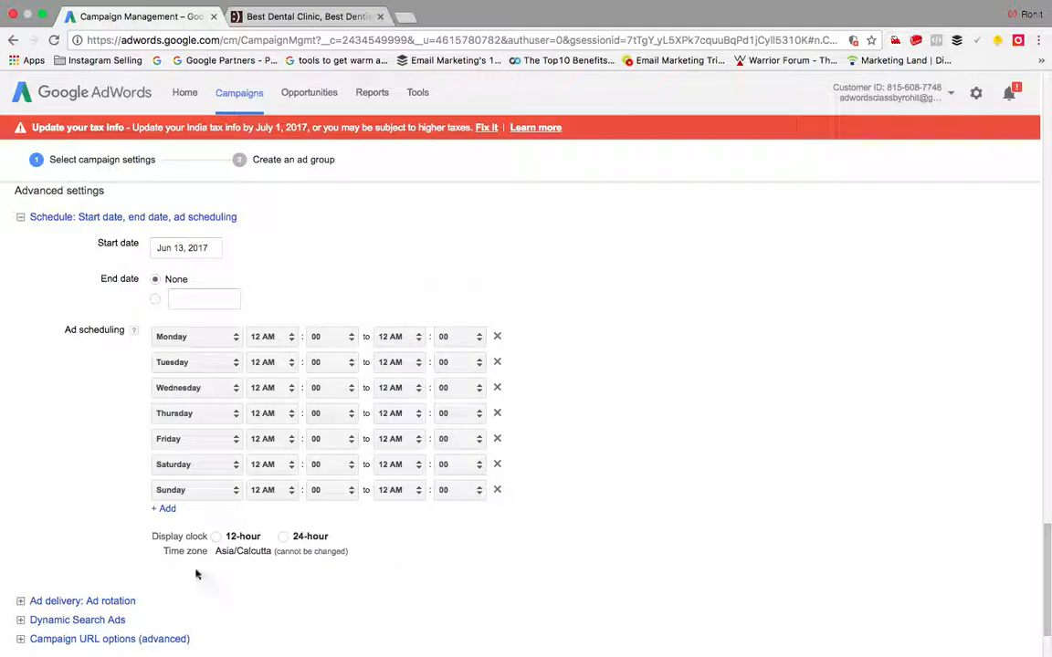
# Step: Expand ad rotation, try 'Rotate indefinitely', then switch back to 'Optimize for clicks'
pyautogui.click(104, 602)
pyautogui.scroll(-2, 653, 550)
pyautogui.scroll(-2, 652, 550)
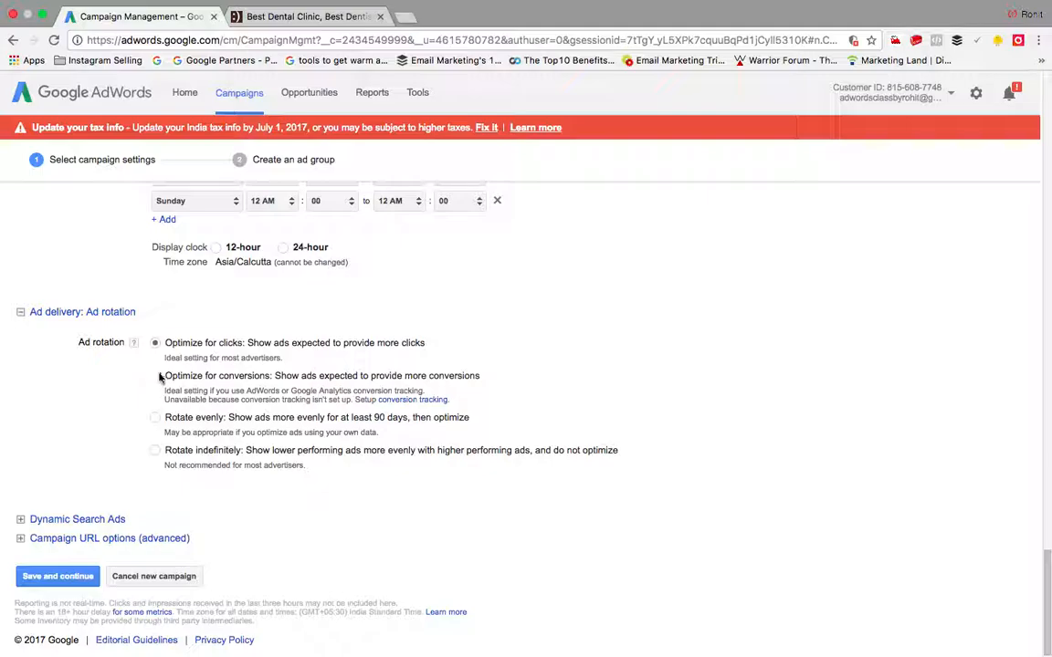
pyautogui.click(156, 419)
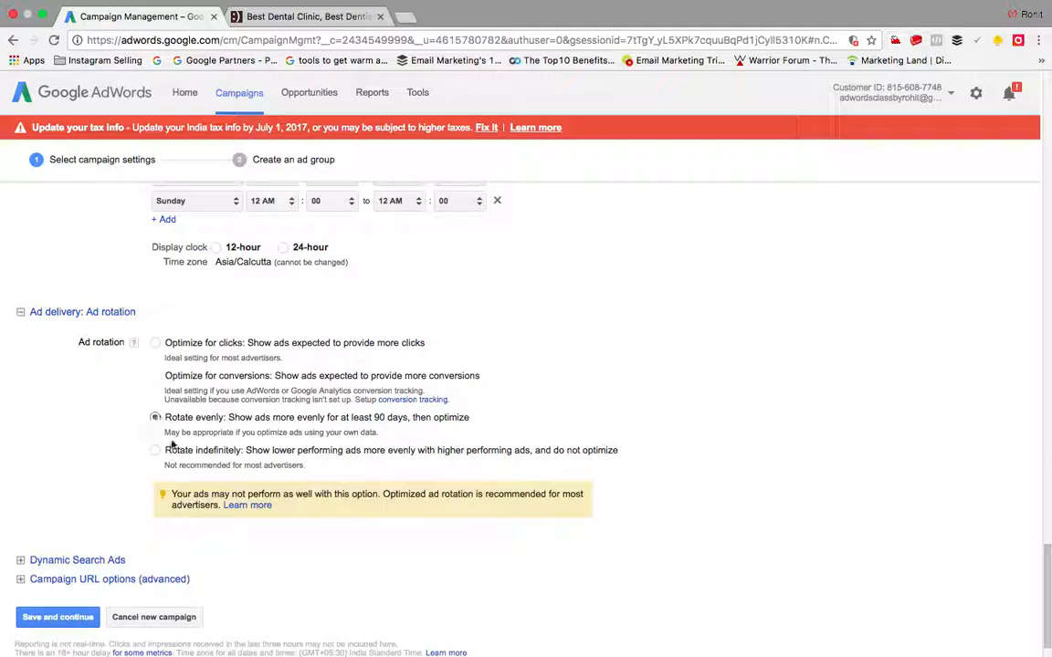
pyautogui.click(155, 344)
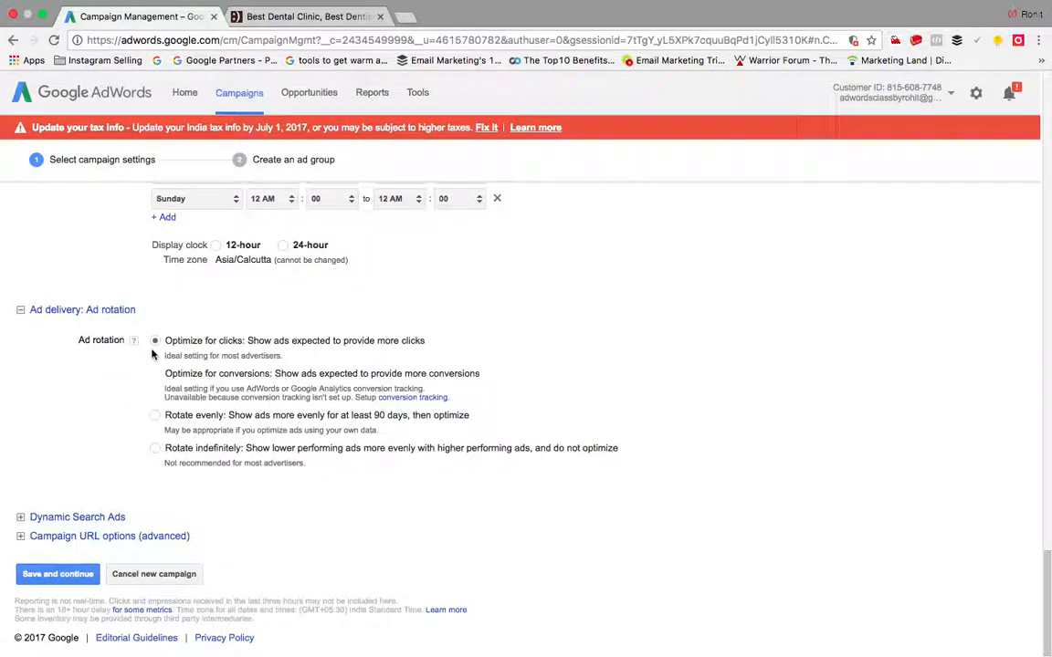
# Step: Expand Dynamic Search Ads, keep English as domain language with no website, then collapse it
pyautogui.click(92, 518)
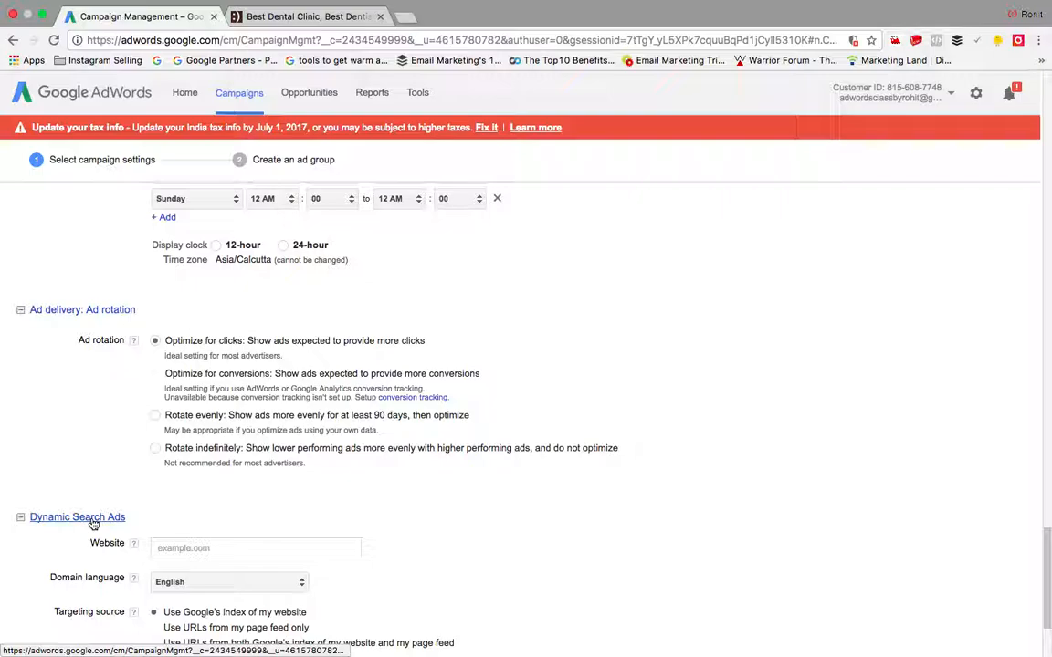
pyautogui.scroll(-3, 87, 514)
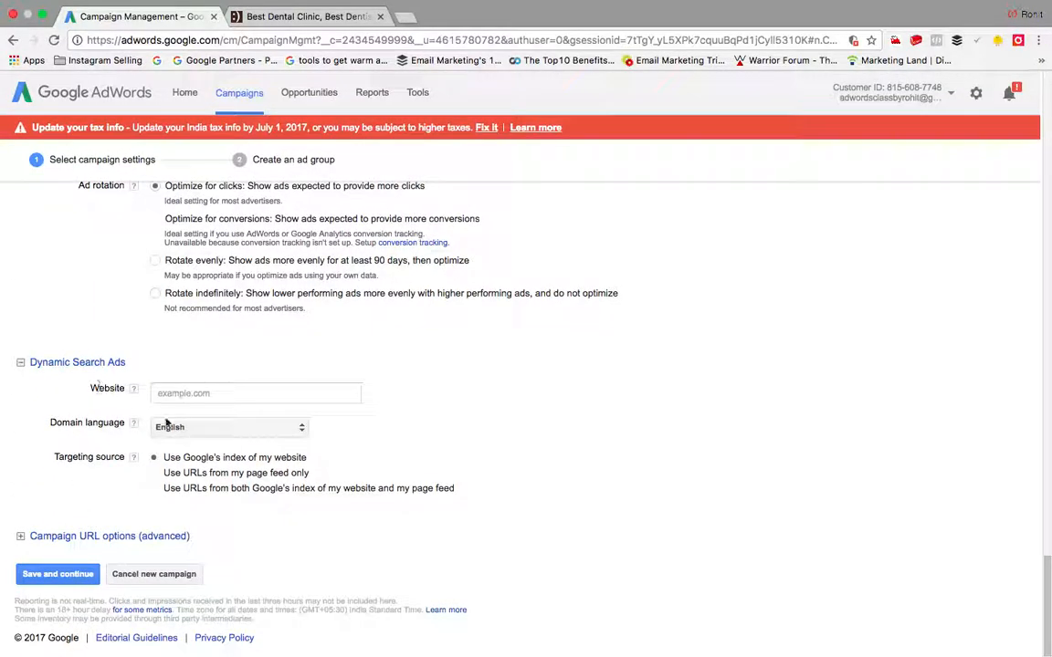
pyautogui.click(256, 429)
pyautogui.click(423, 374)
pyautogui.click(275, 392)
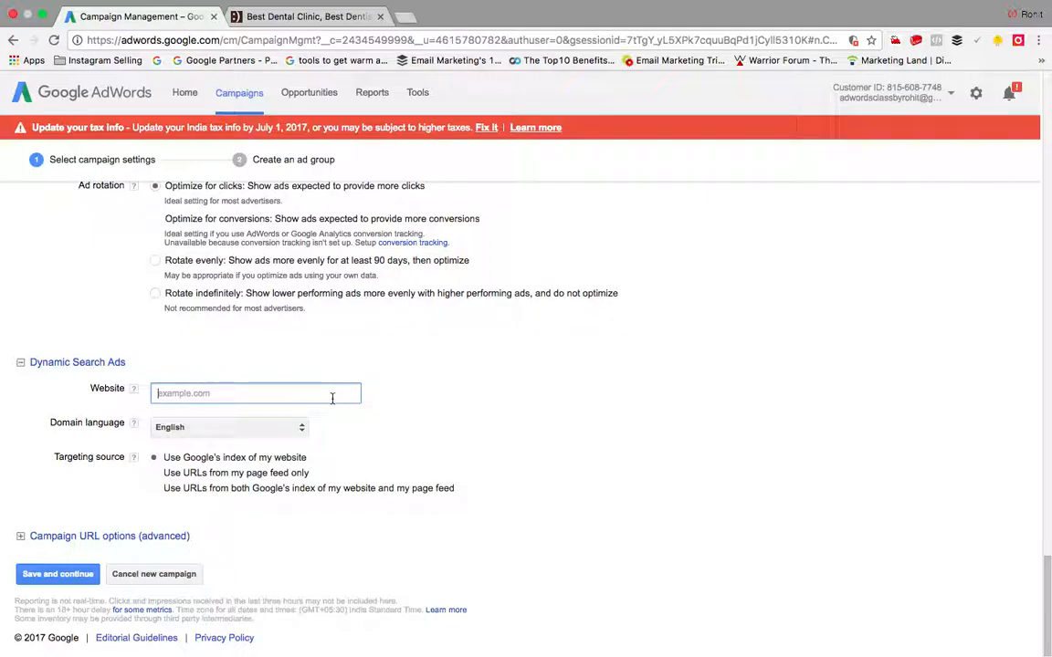
pyautogui.click(21, 364)
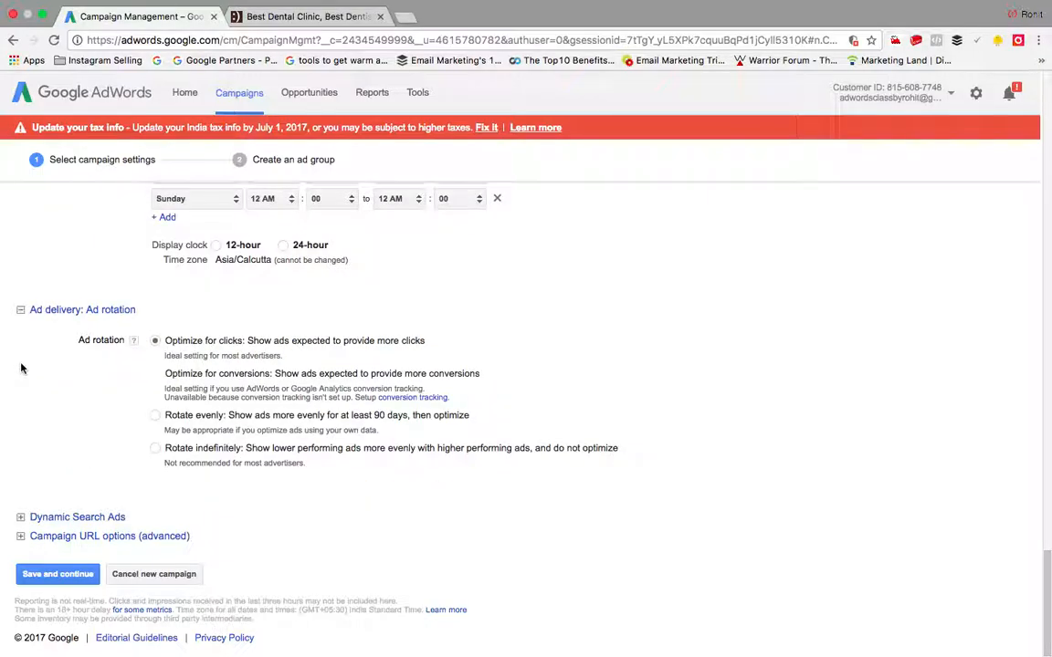
pyautogui.click(21, 519)
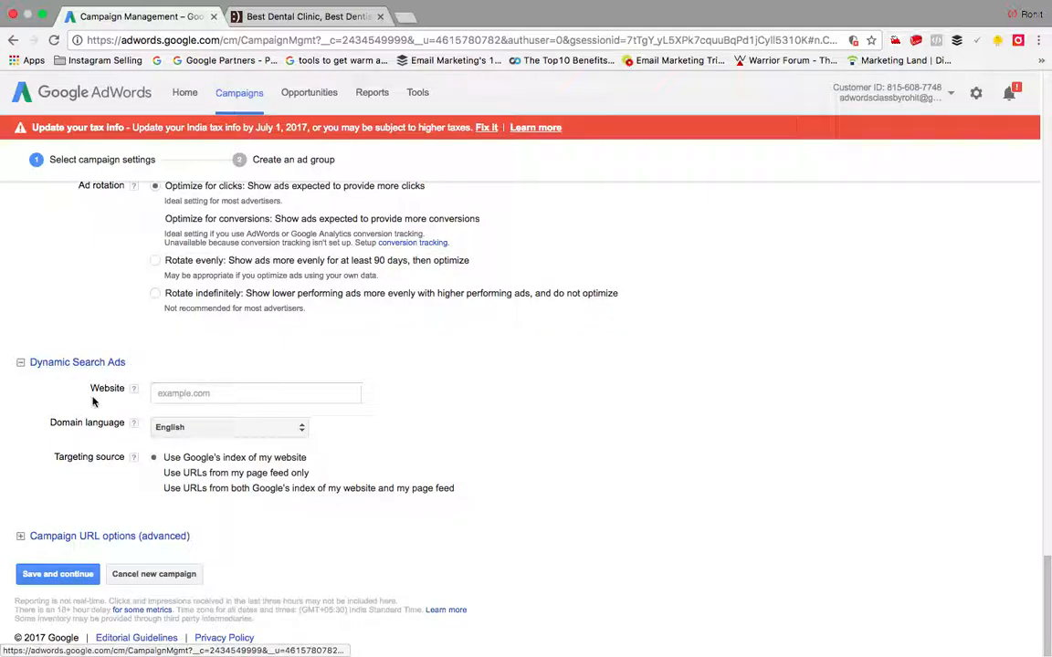
pyautogui.click(263, 429)
pyautogui.click(263, 429)
pyautogui.click(265, 429)
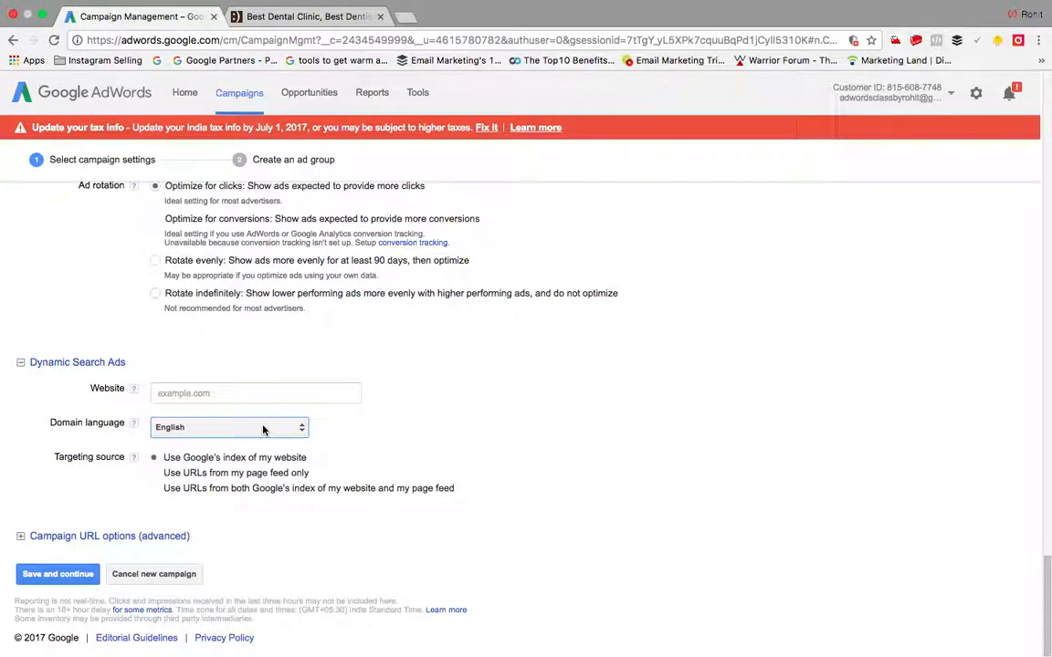
pyautogui.click(206, 393)
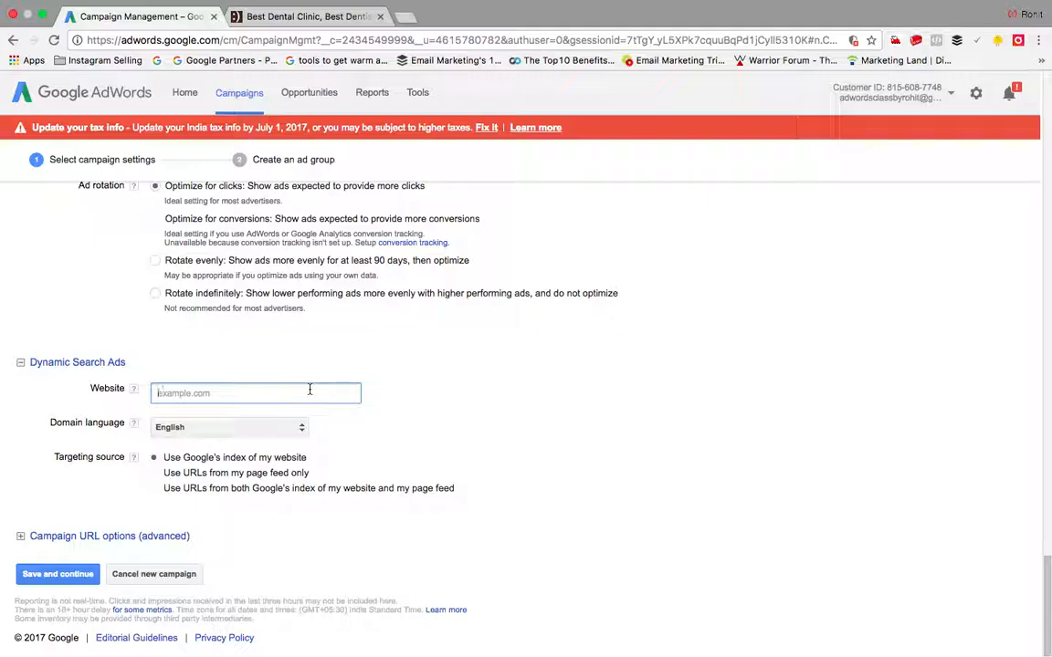
pyautogui.click(21, 363)
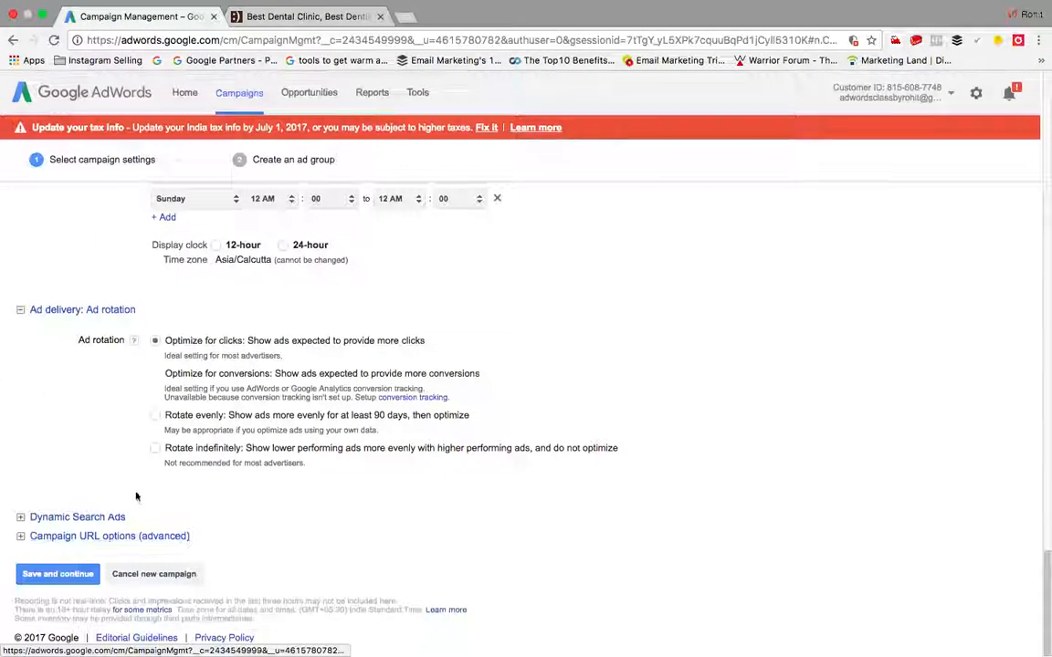
# Step: Save the campaign settings and name the ad group 'fashion funda group'
pyautogui.click(58, 577)
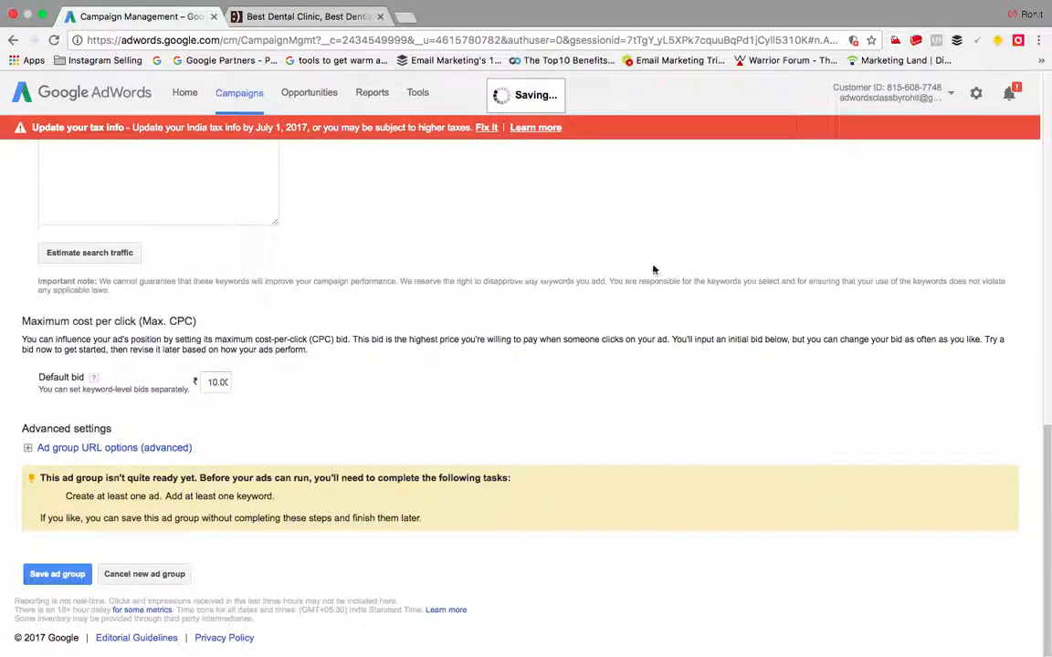
pyautogui.scroll(10, 705, 341)
pyautogui.click(230, 243)
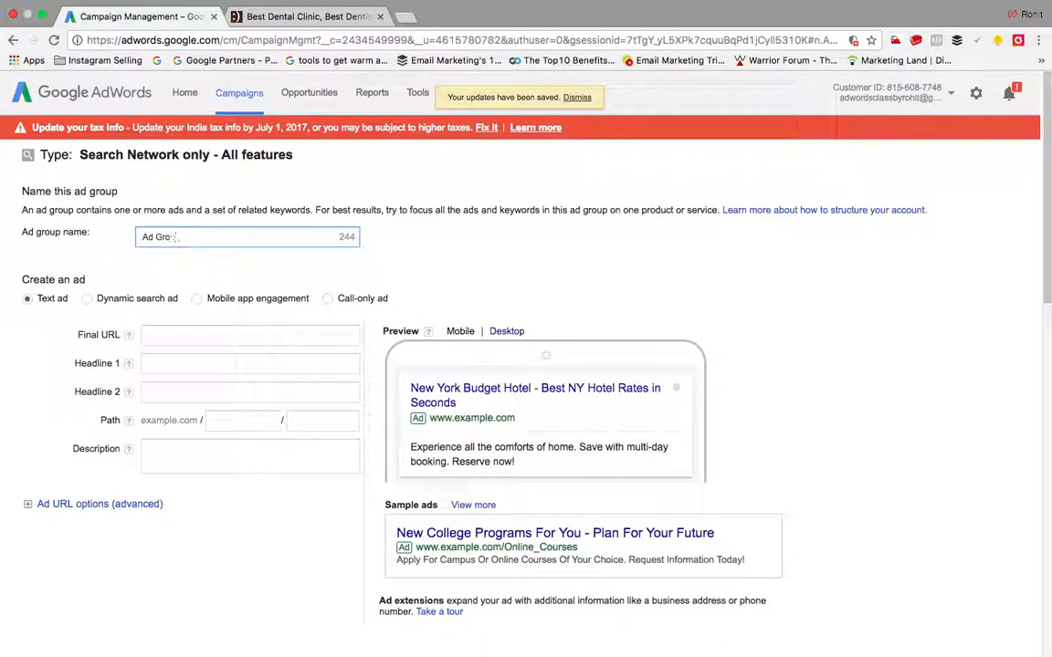
pyautogui.write('fashion funda')
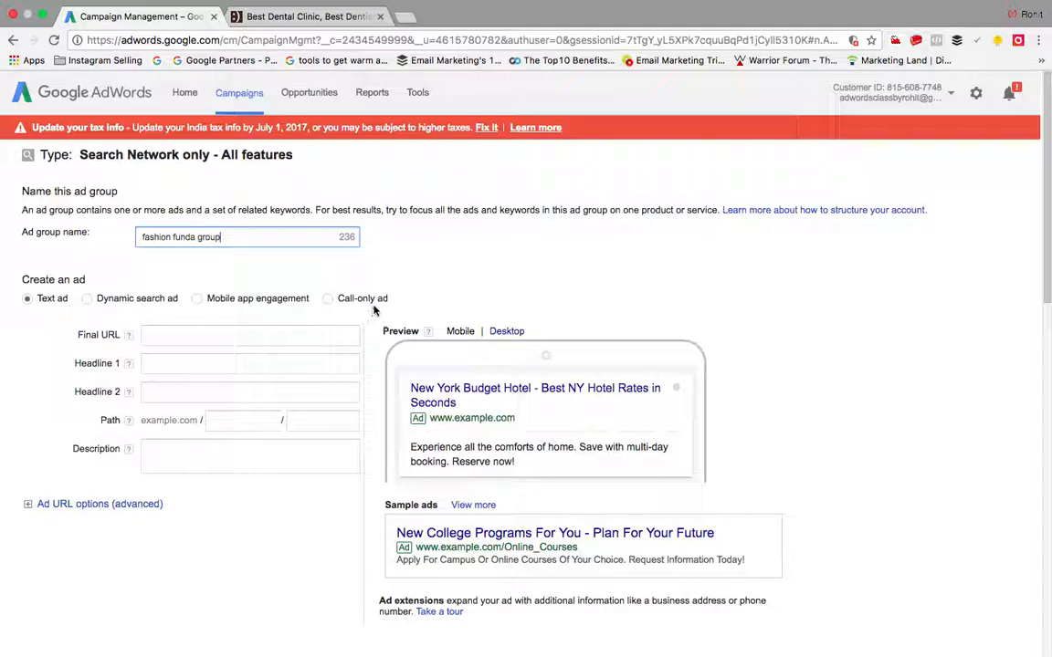
# Step: Enter the final URL and headlines 'Buy best clothes online' and 'Discounts you will never get'
pyautogui.click(254, 337)
pyautogui.write('www.shopi')
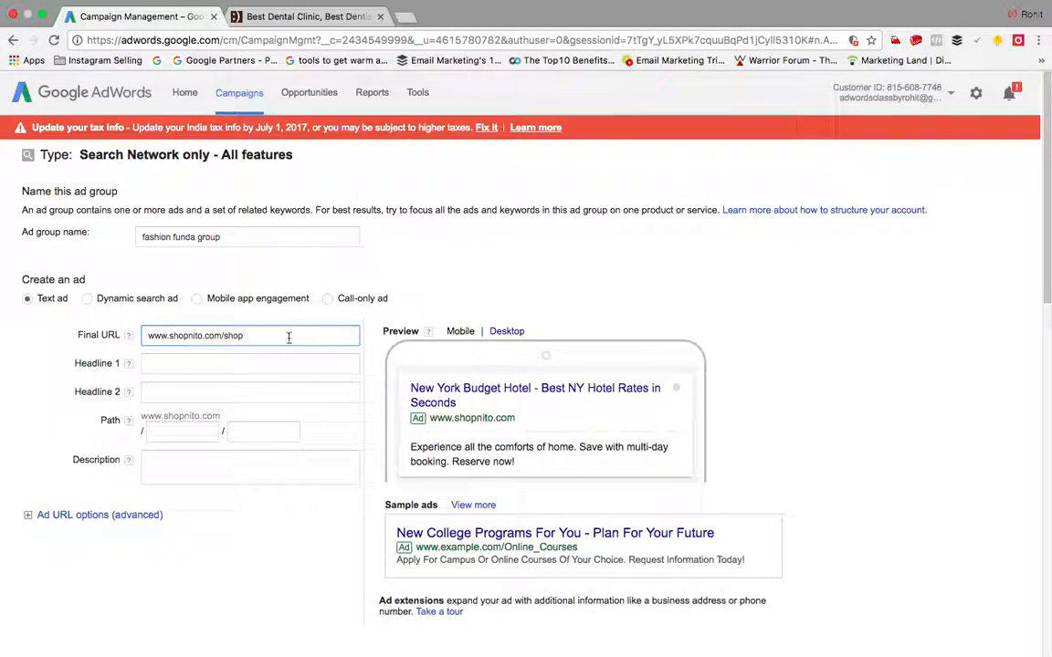
pyautogui.press('BackSpace')
pyautogui.press('BackSpace')
pyautogui.press('BackSpace')
pyautogui.write('men')
pyautogui.click(274, 365)
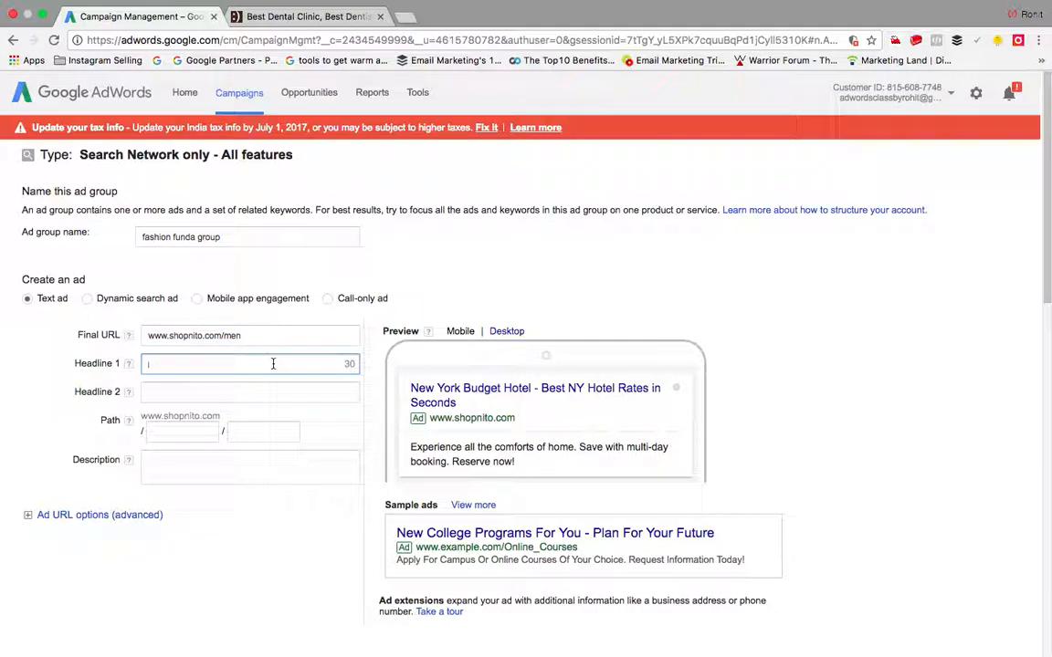
pyautogui.write('Buy b')
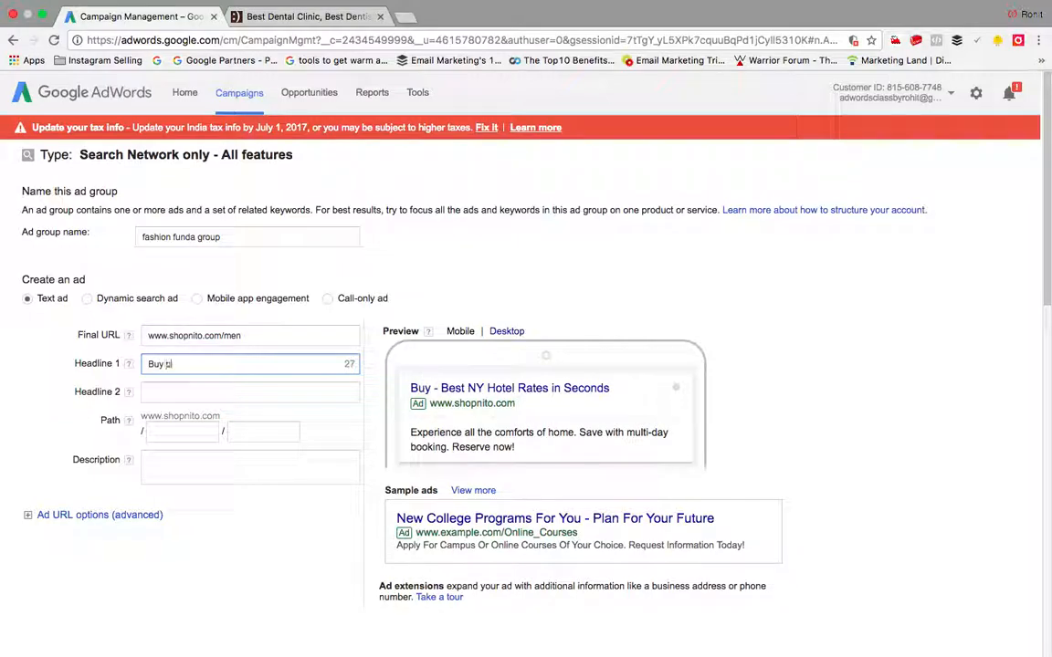
pyautogui.write('est clothes')
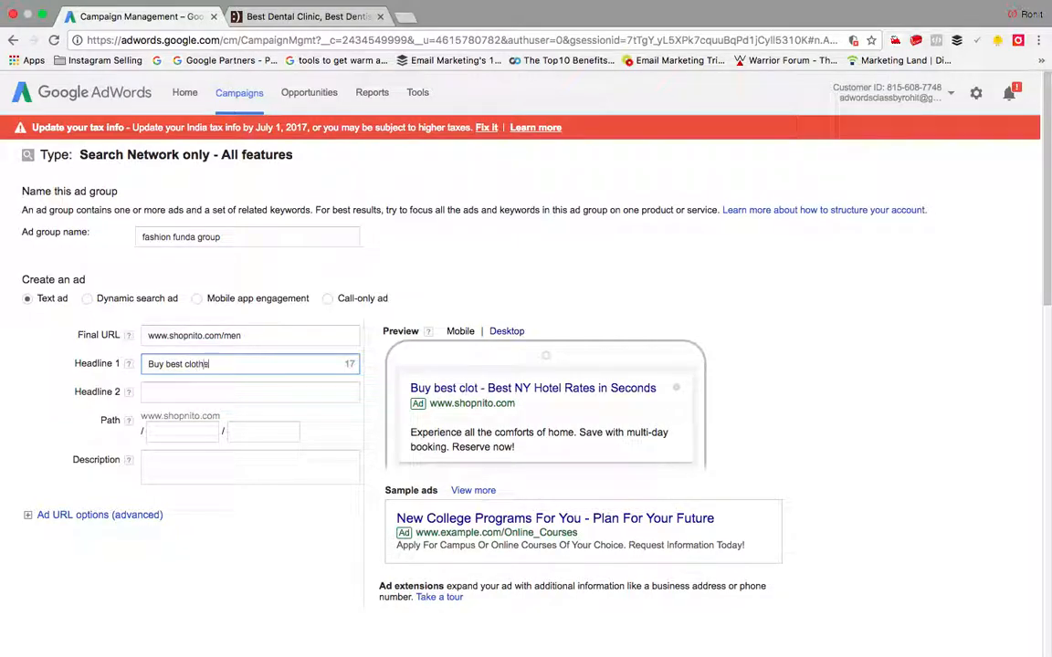
pyautogui.write(' online')
pyautogui.click(284, 392)
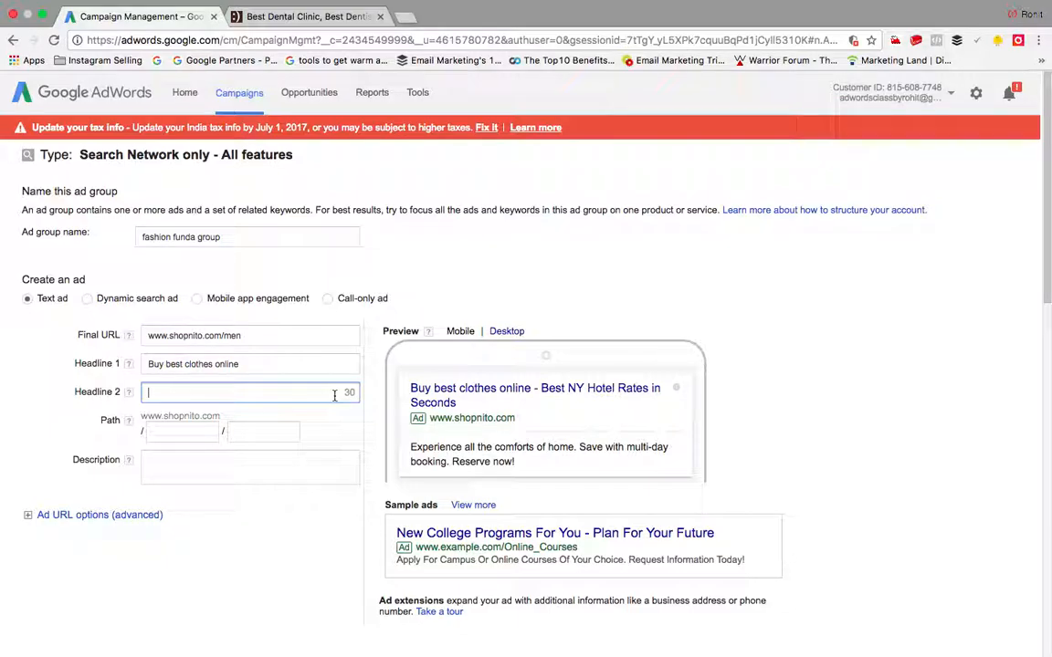
pyautogui.write('Dss')
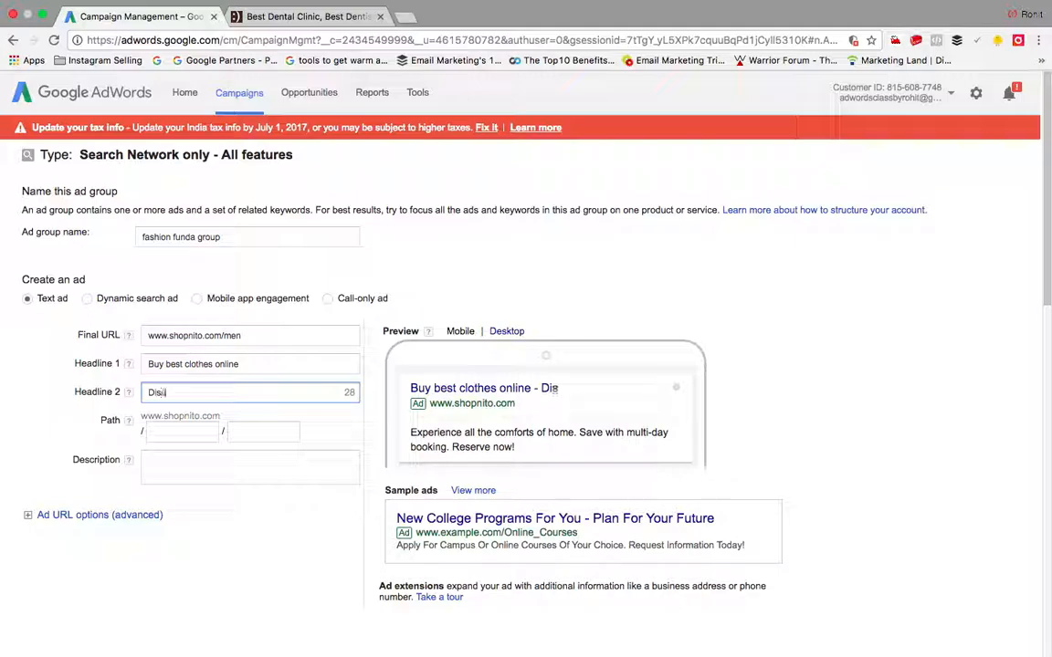
pyautogui.write('counts you wi')
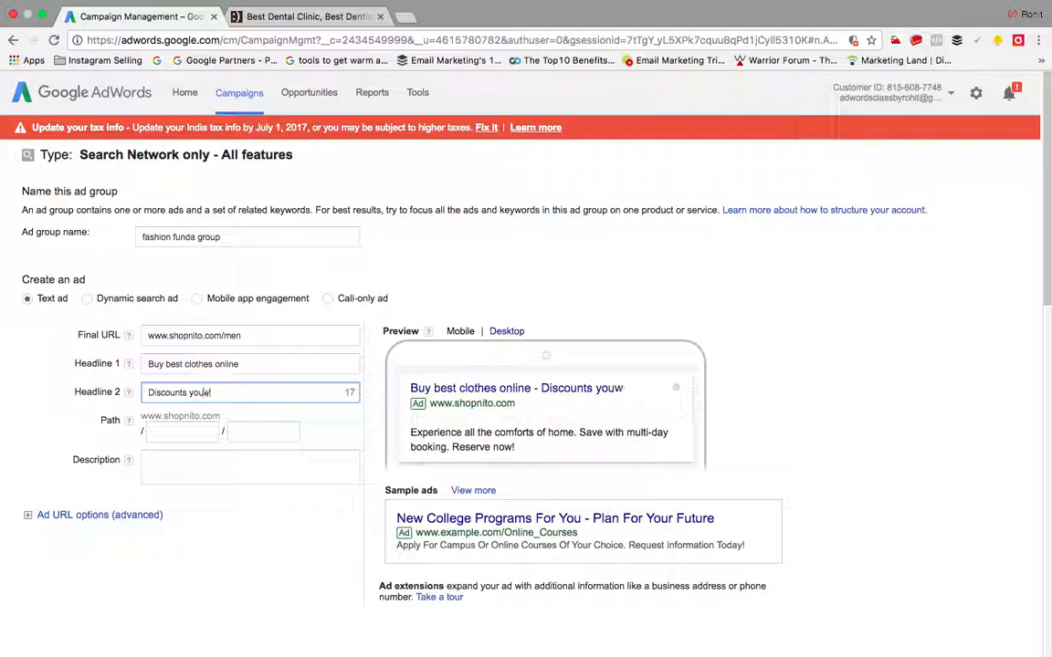
pyautogui.write('ll never forg')
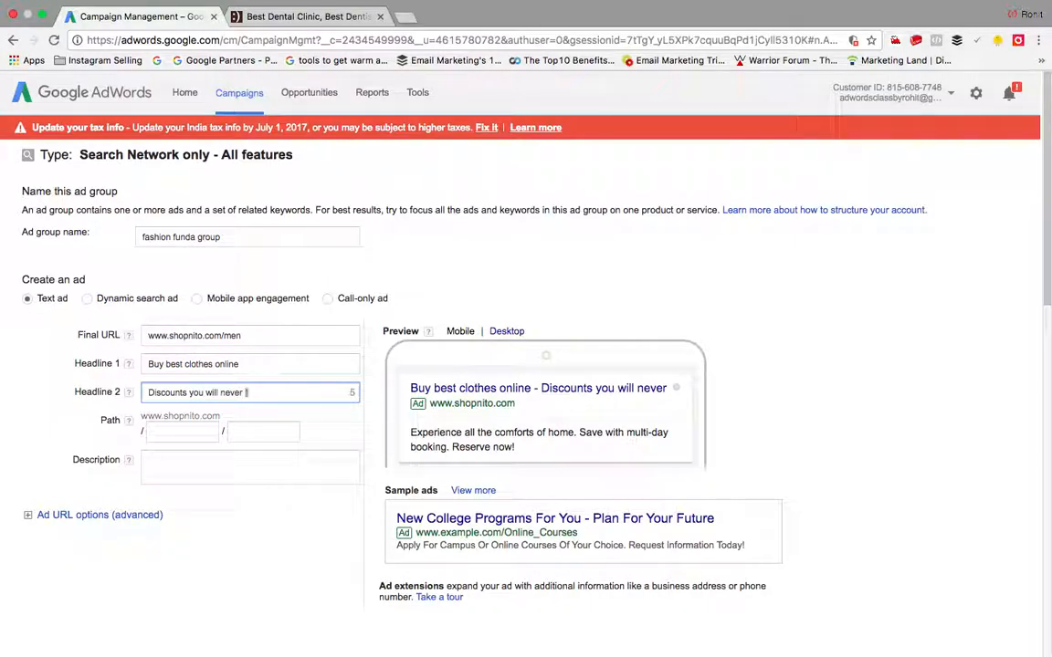
pyautogui.write('et')
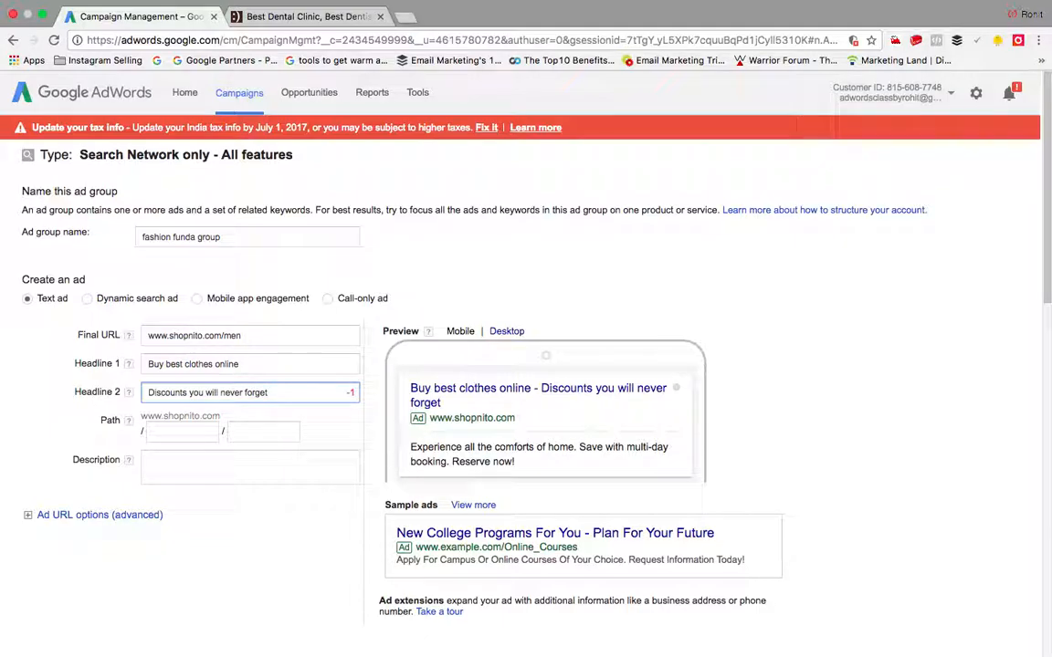
pyautogui.press('BackSpace')
pyautogui.press('BackSpace')
pyautogui.press('BackSpace')
pyautogui.press('BackSpace')
pyautogui.press('BackSpace')
pyautogui.press('BackSpace')
pyautogui.write('get')
# Step: Set the display path to 'men' / 'clothes' and move on to the description
pyautogui.click(191, 433)
pyautogui.write('men')
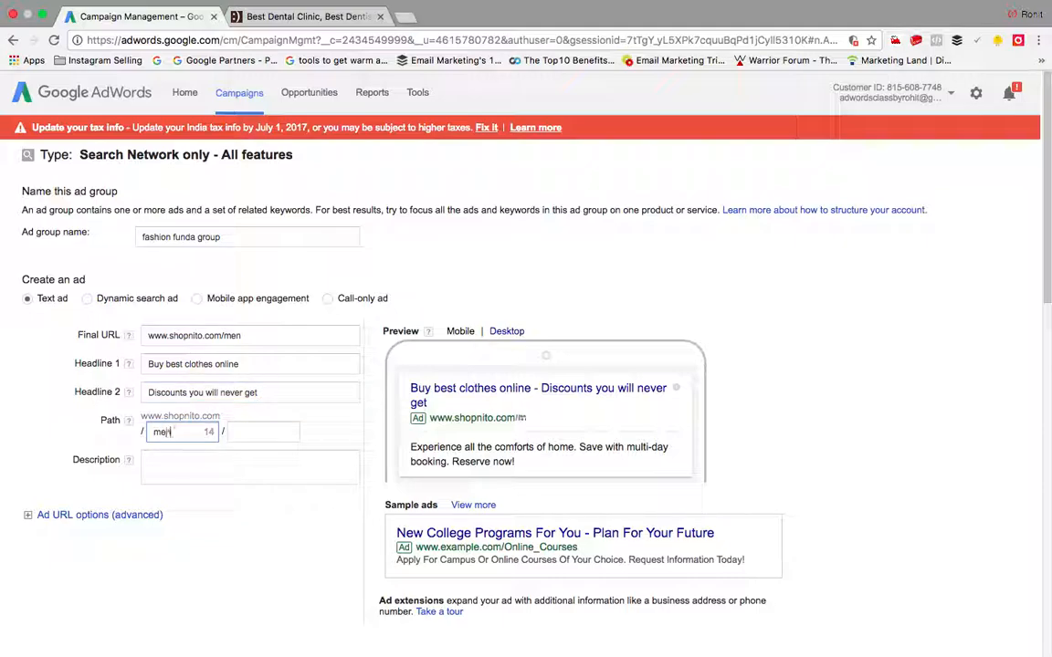
pyautogui.click(242, 432)
pyautogui.write('clothes')
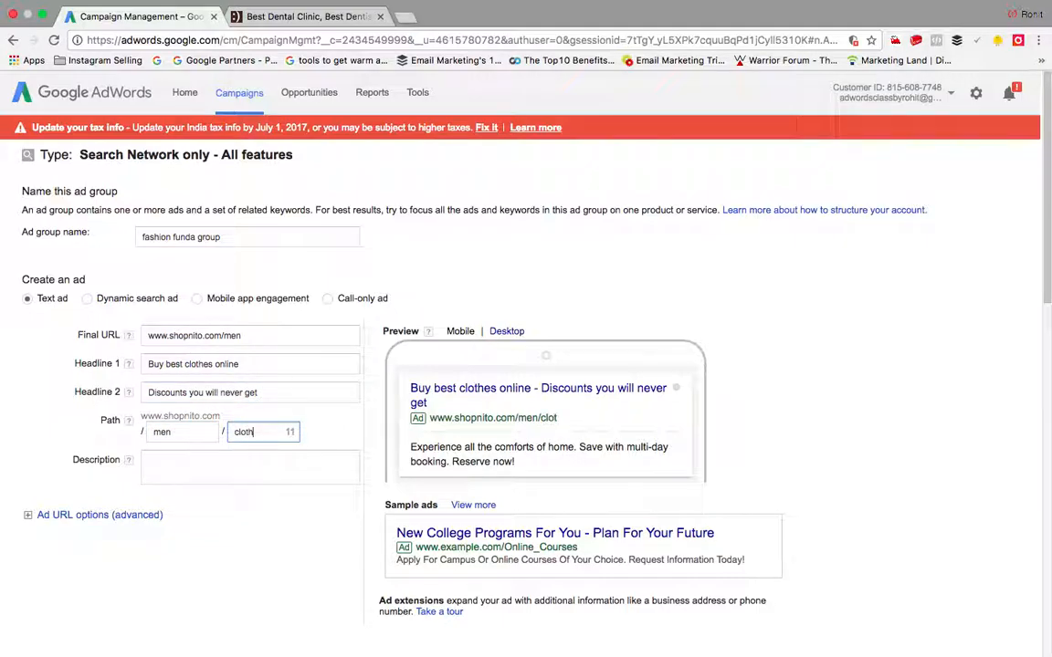
pyautogui.click(272, 477)
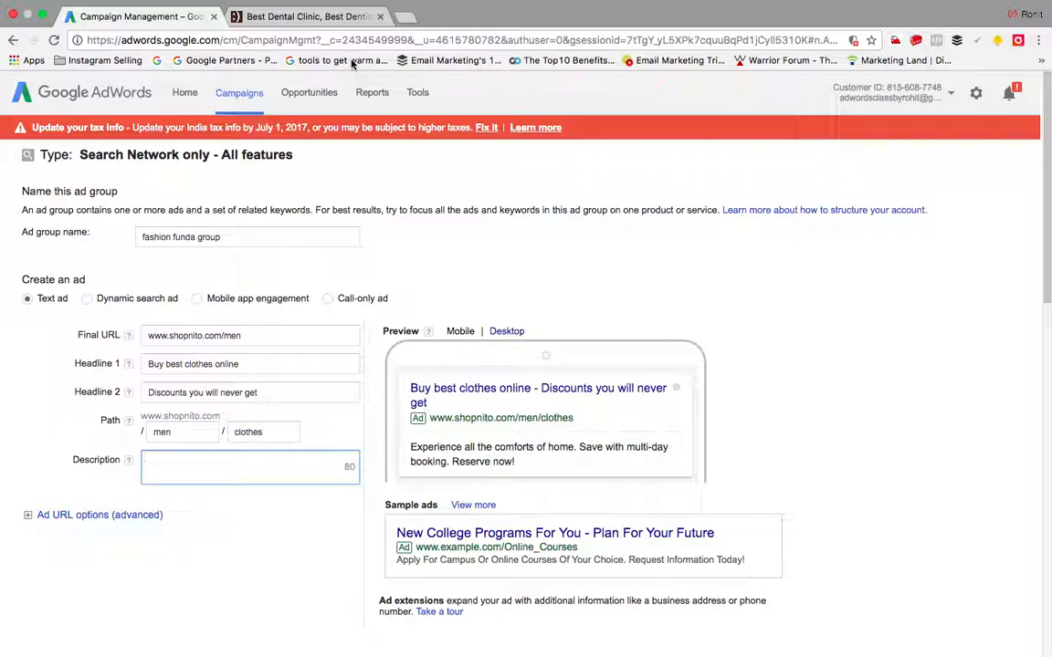
pyautogui.click(302, 17)
pyautogui.click(305, 41)
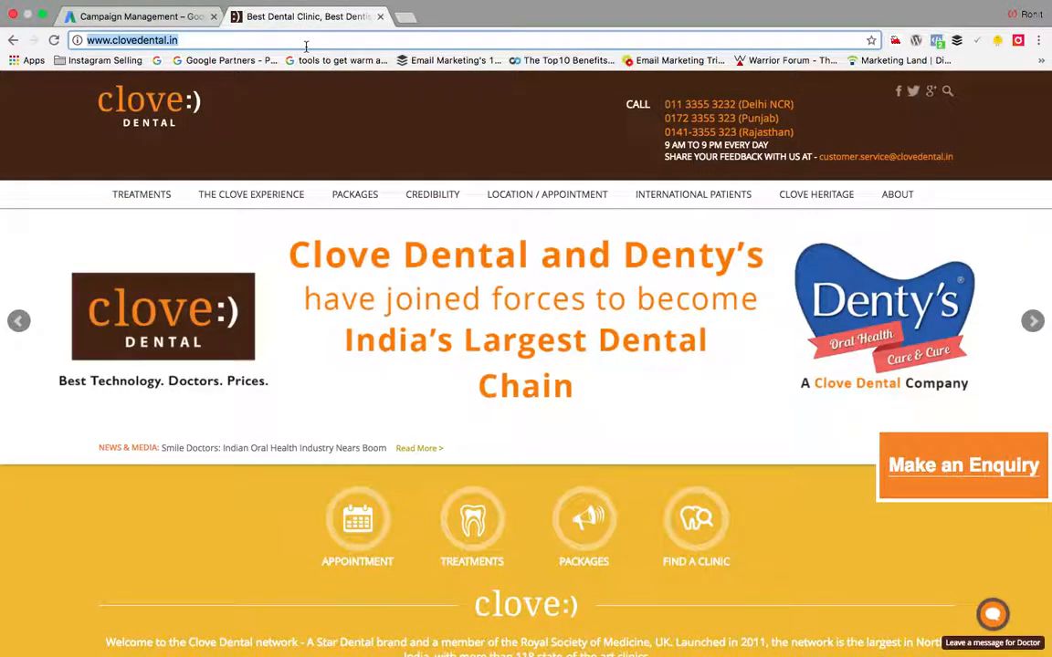
# Step: Search Google for 'buy clothes online'
pyautogui.write('buy cloth')
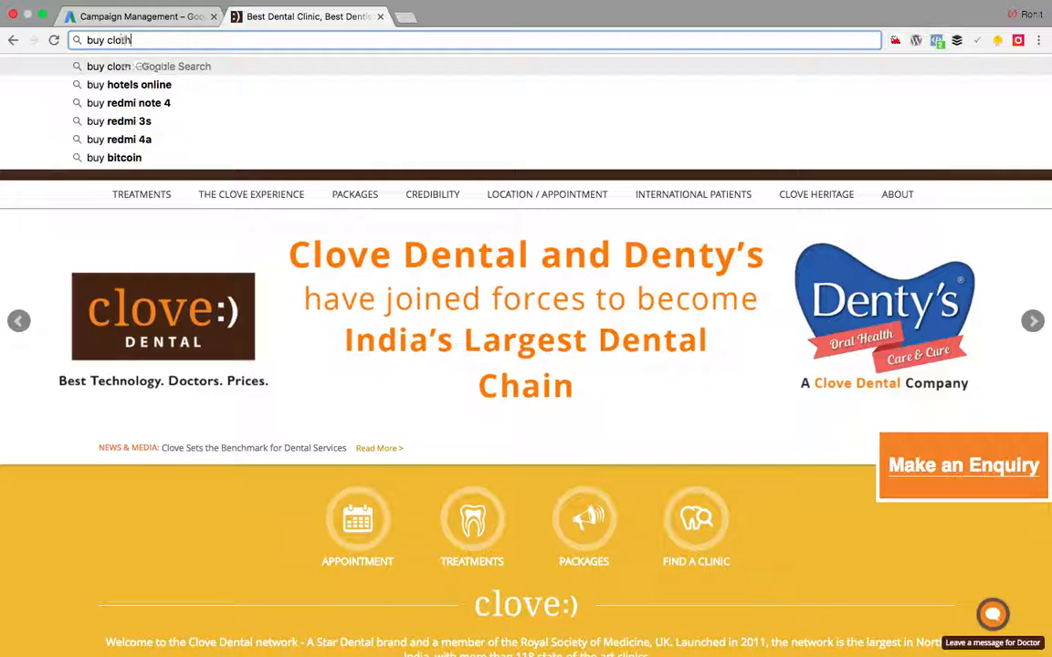
pyautogui.write('es online')
pyautogui.press('Return')
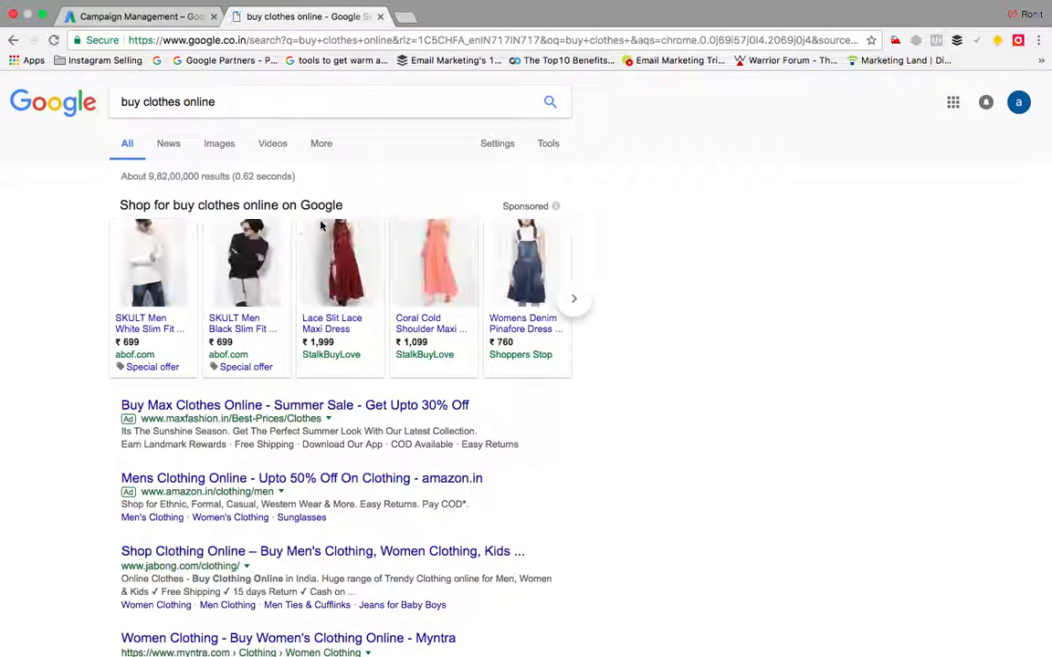
pyautogui.scroll(-3, 301, 406)
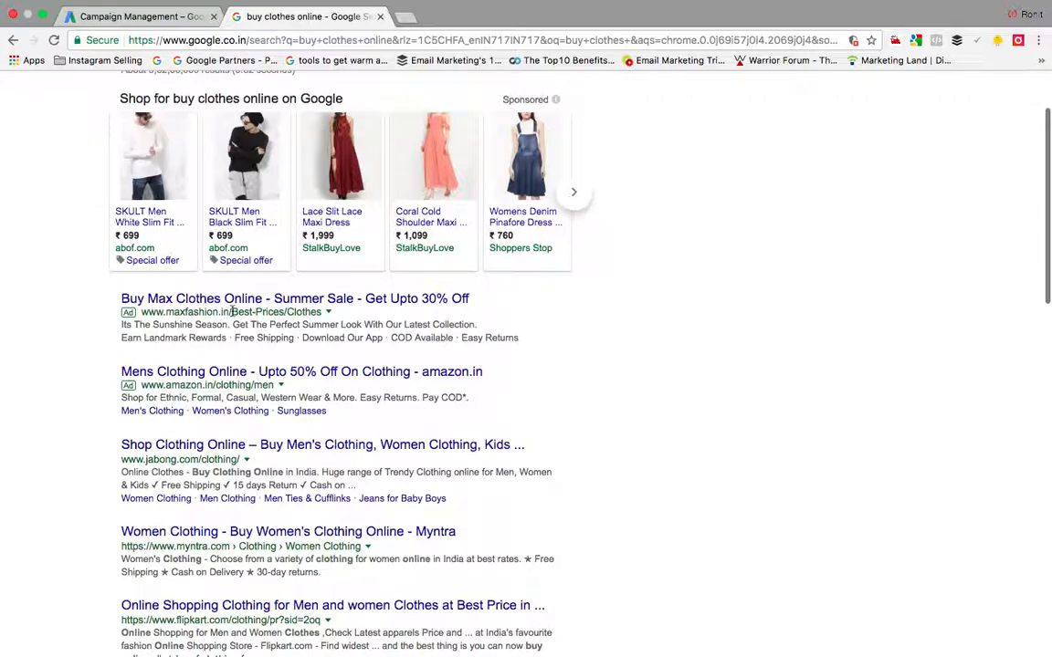
# Step: Examine the display URL paths in the maxfashion and amazon.in ads, such as Best-Prices/Clothes
pyautogui.moveTo(230, 312); pyautogui.dragTo(140, 317)
pyautogui.moveTo(287, 312); pyautogui.dragTo(231, 312)
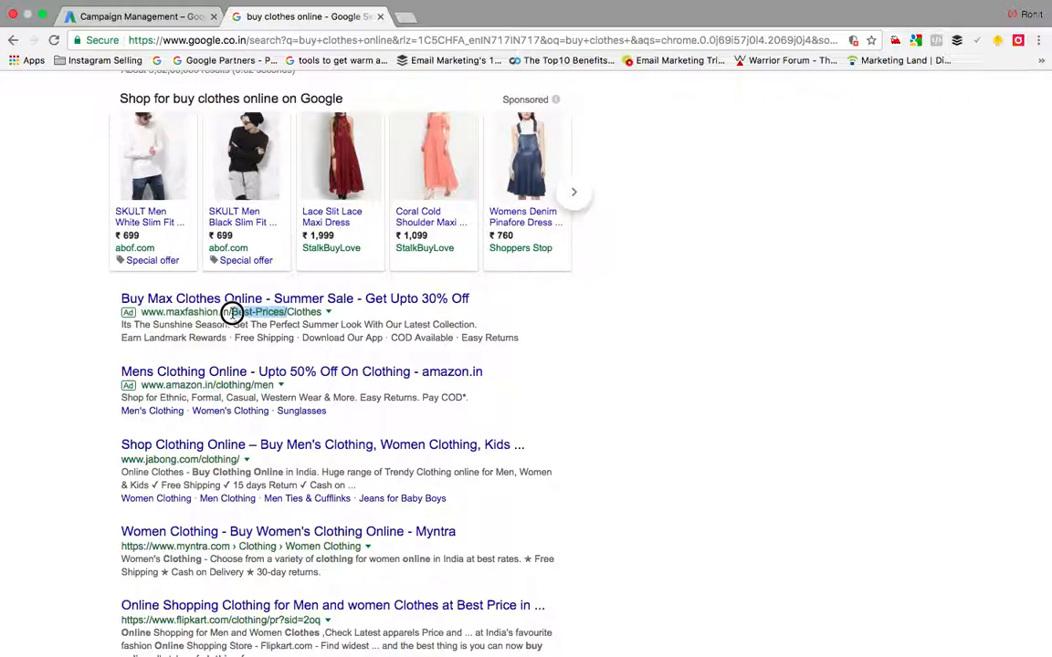
pyautogui.click(317, 312)
pyautogui.doubleClick(317, 311)
pyautogui.moveTo(235, 311); pyautogui.dragTo(317, 316)
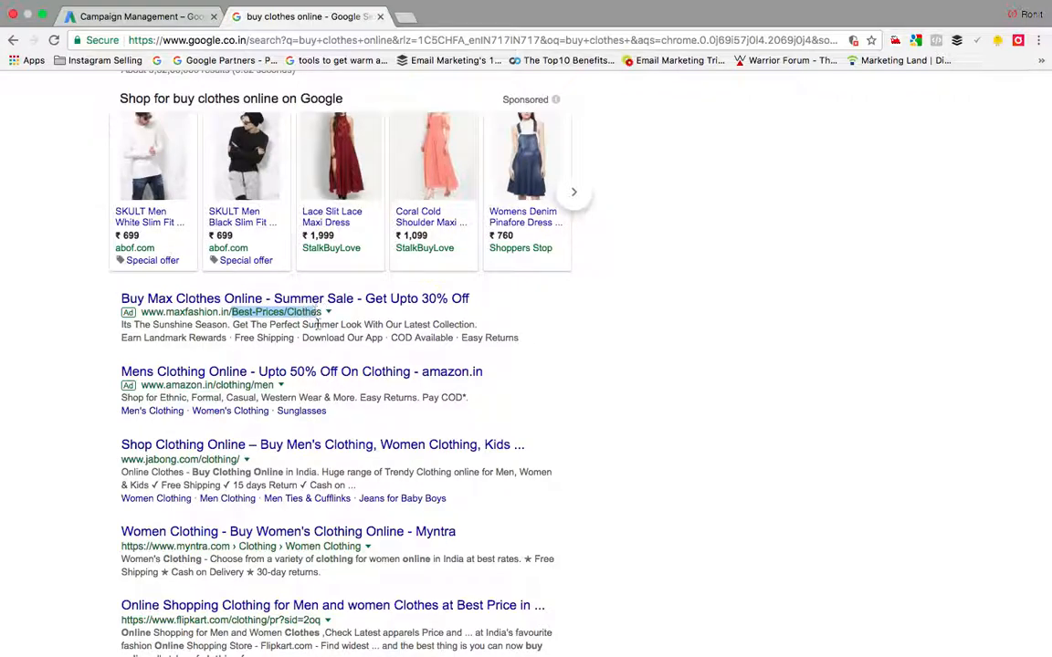
pyautogui.moveTo(225, 387); pyautogui.dragTo(274, 385)
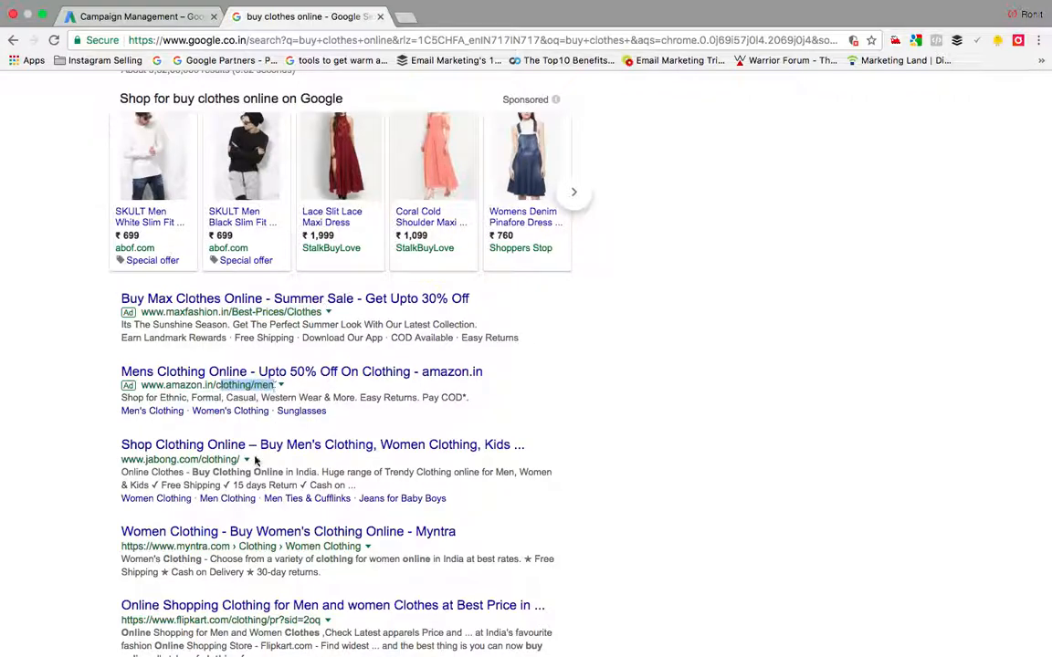
pyautogui.scroll(-3, 288, 483)
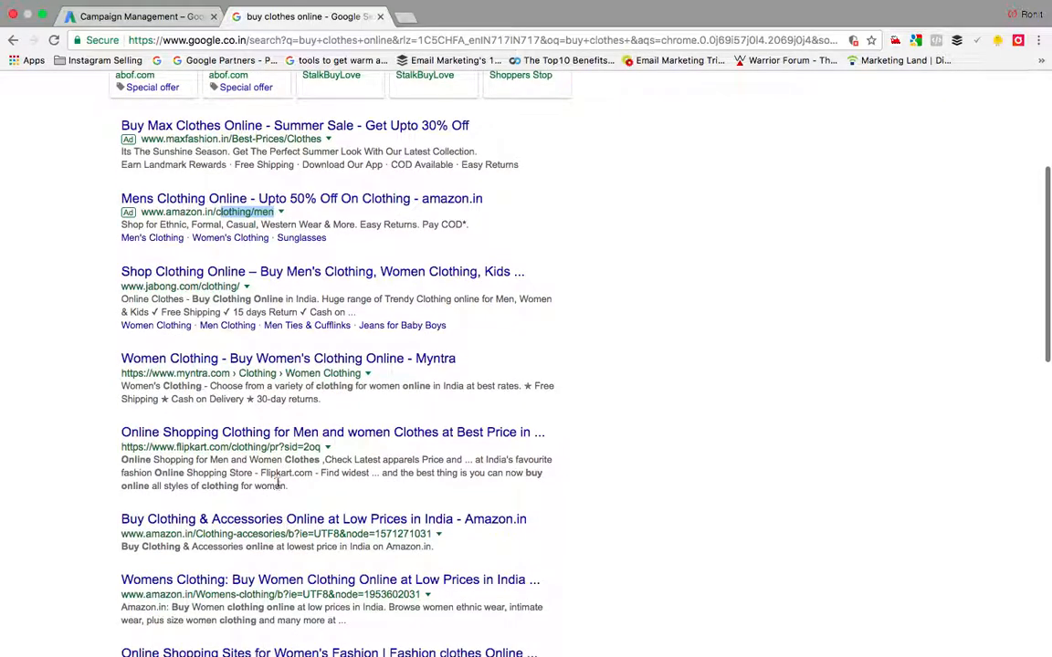
pyautogui.scroll(-10, 278, 485)
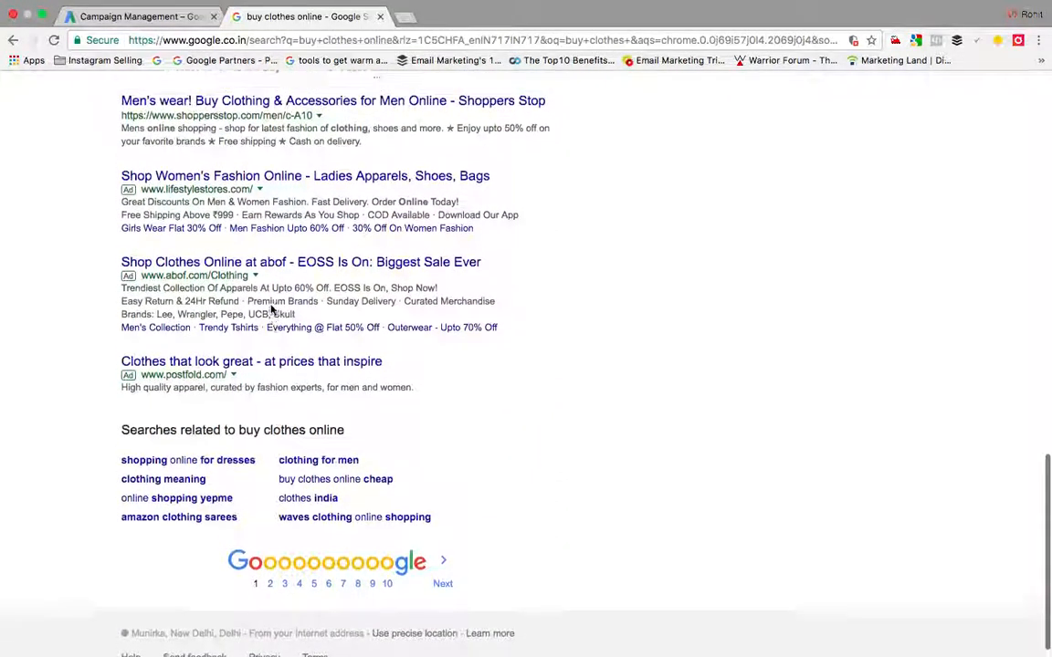
pyautogui.scroll(10, 270, 311)
pyautogui.scroll(2, 270, 311)
# Step: Back in AdWords, complete the description '...all imported clothes for men.' and preview it on desktop
pyautogui.click(155, 19)
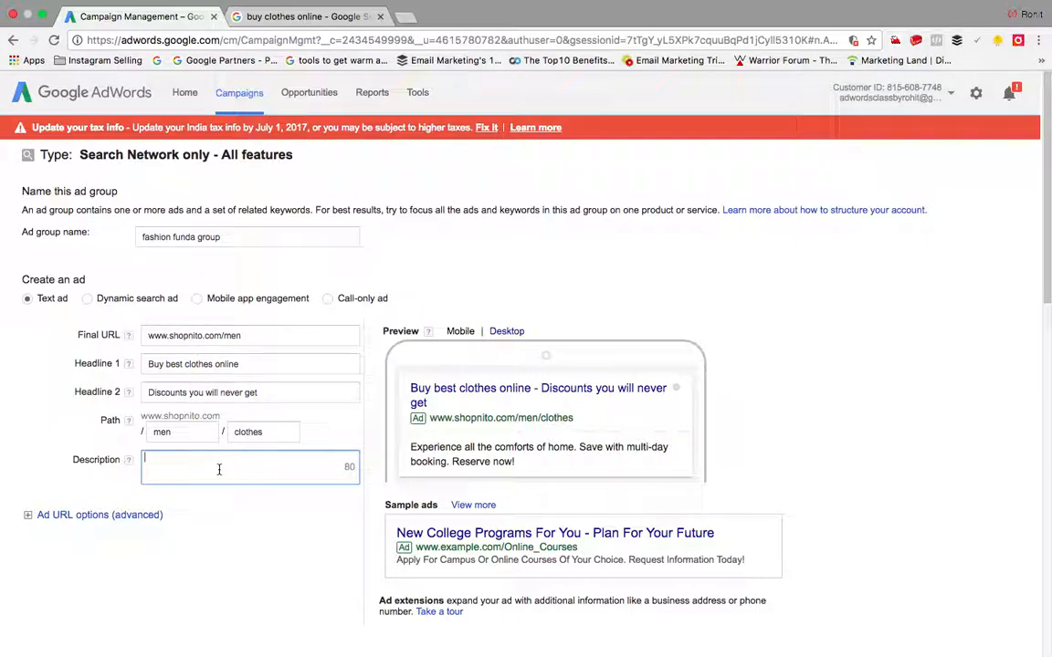
pyautogui.write('Best by')
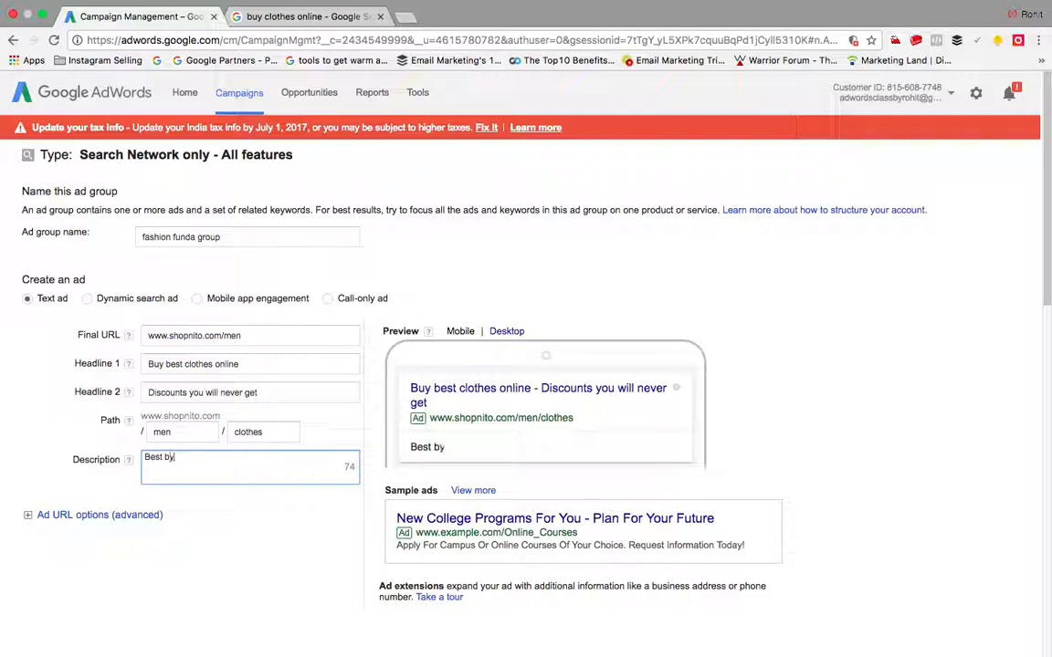
pyautogui.press('BackSpace')
pyautogui.write('uy ever onli')
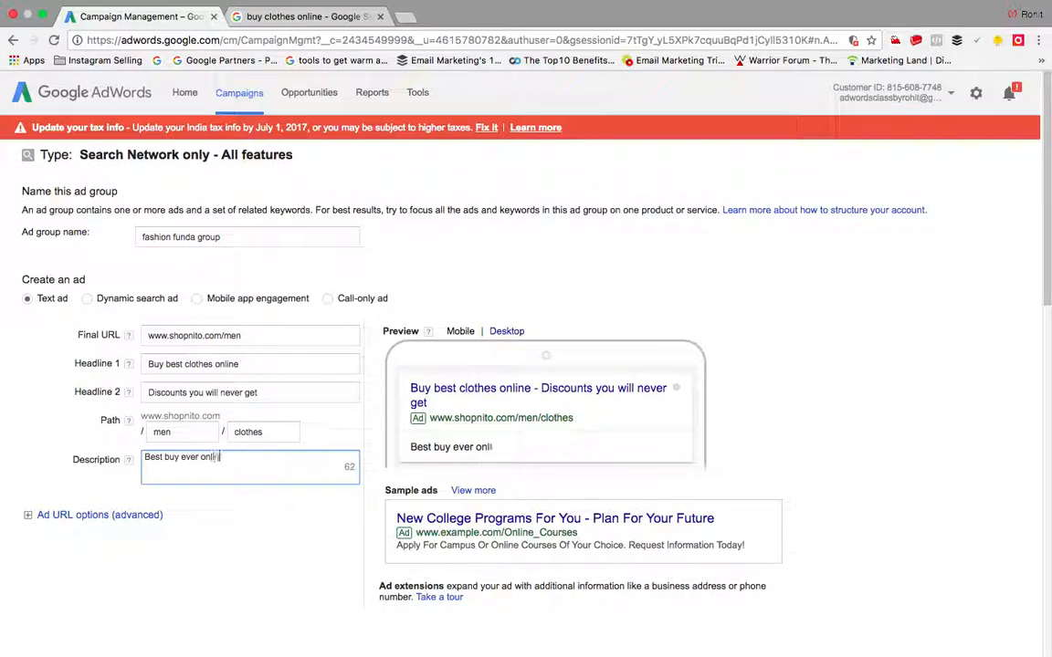
pyautogui.write('ne , all imported clothe')
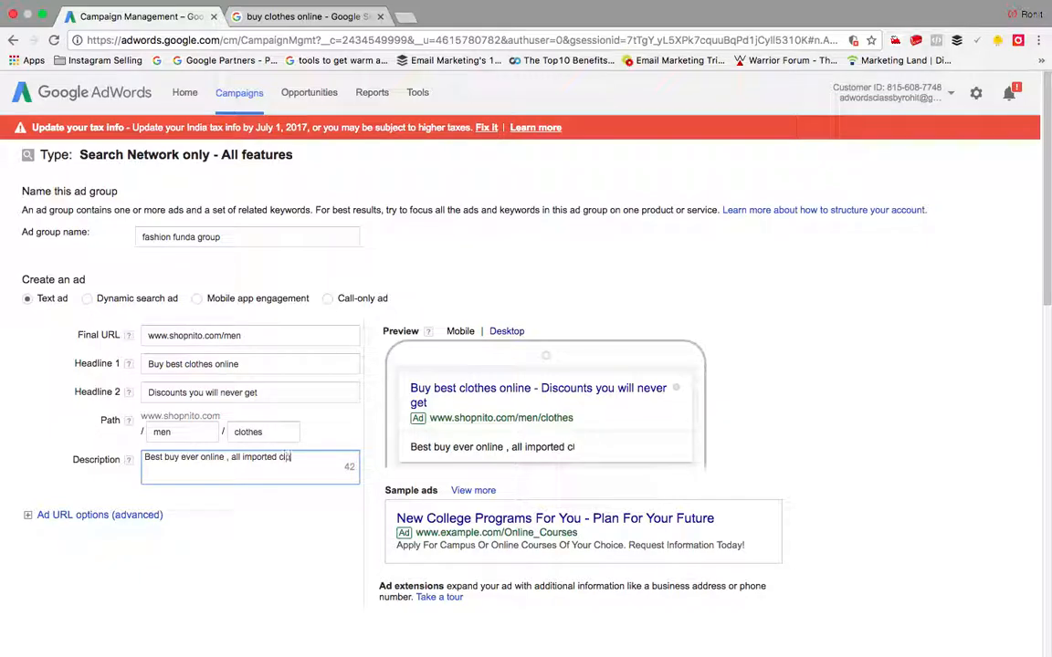
pyautogui.write('s for me')
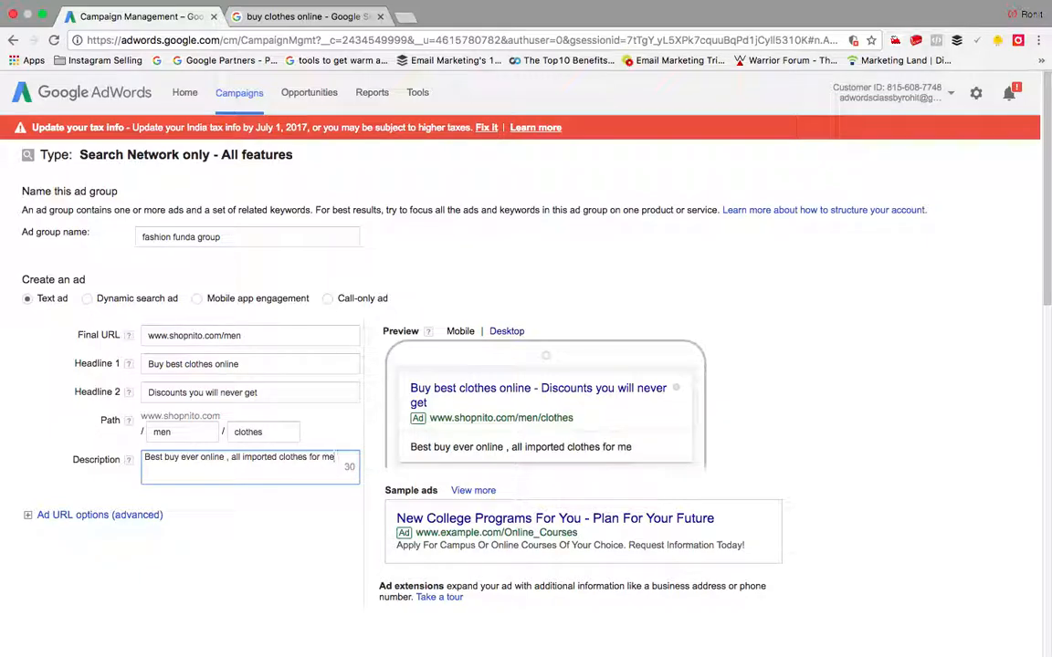
pyautogui.write('n.')
pyautogui.click(505, 332)
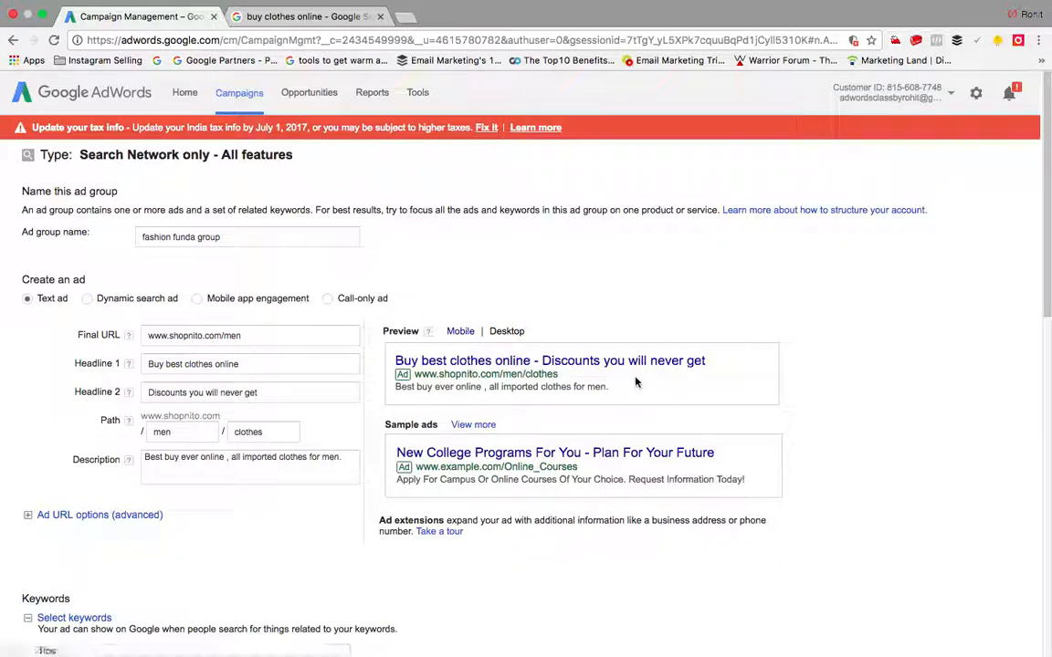
# Step: Return the preview to mobile and enter keywords shopping online, men clothes, buy online, shop online, fashion clothes
pyautogui.click(461, 331)
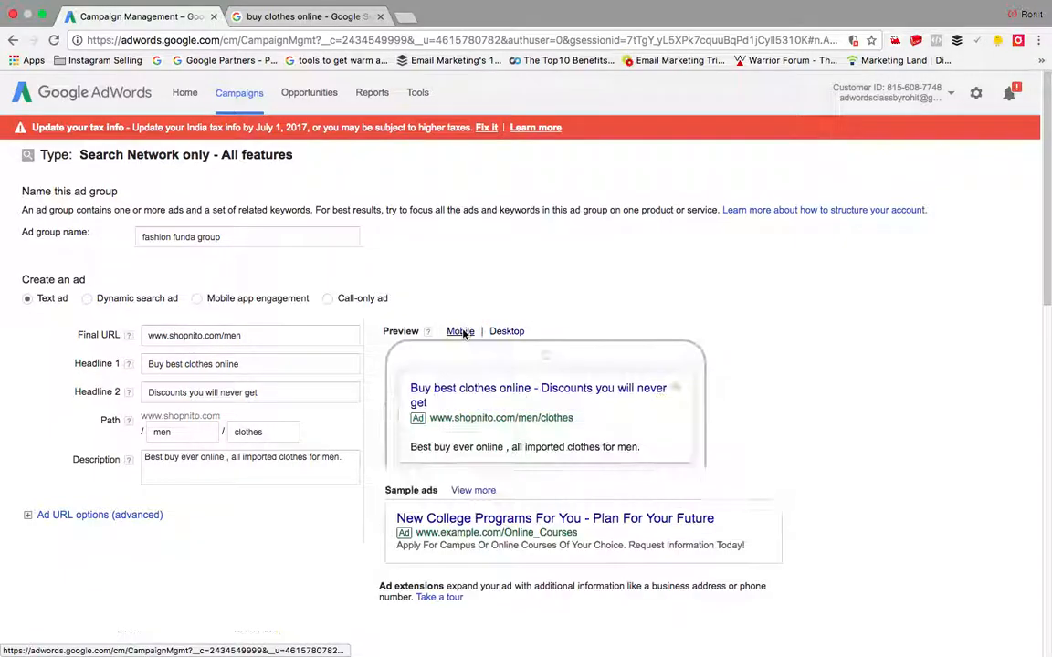
pyautogui.scroll(-3, 276, 505)
pyautogui.scroll(-5, 274, 504)
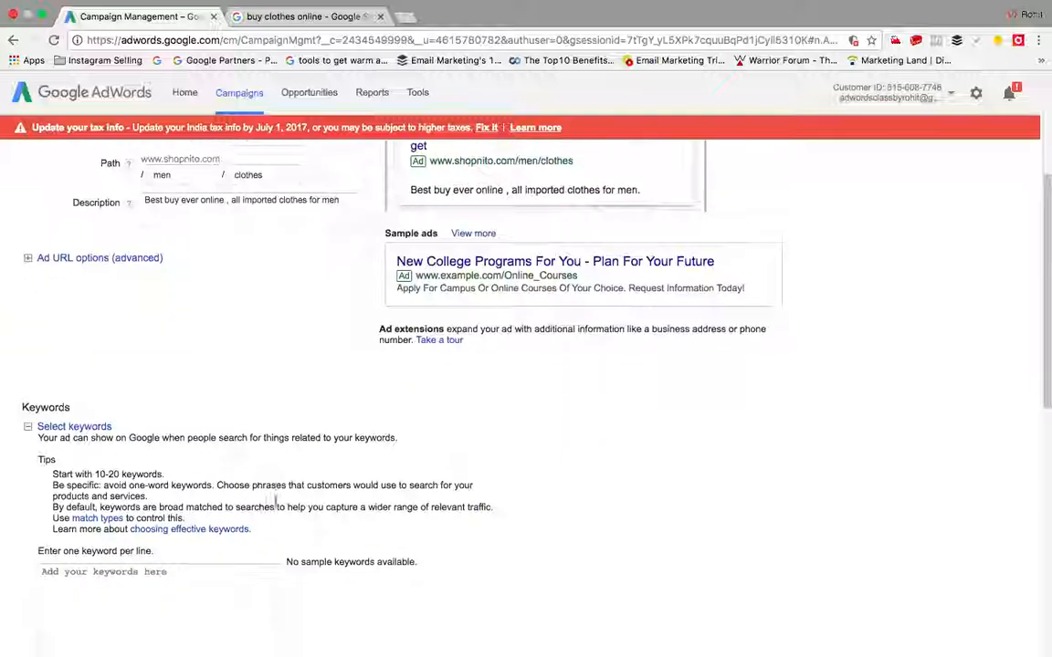
pyautogui.scroll(-1, 275, 501)
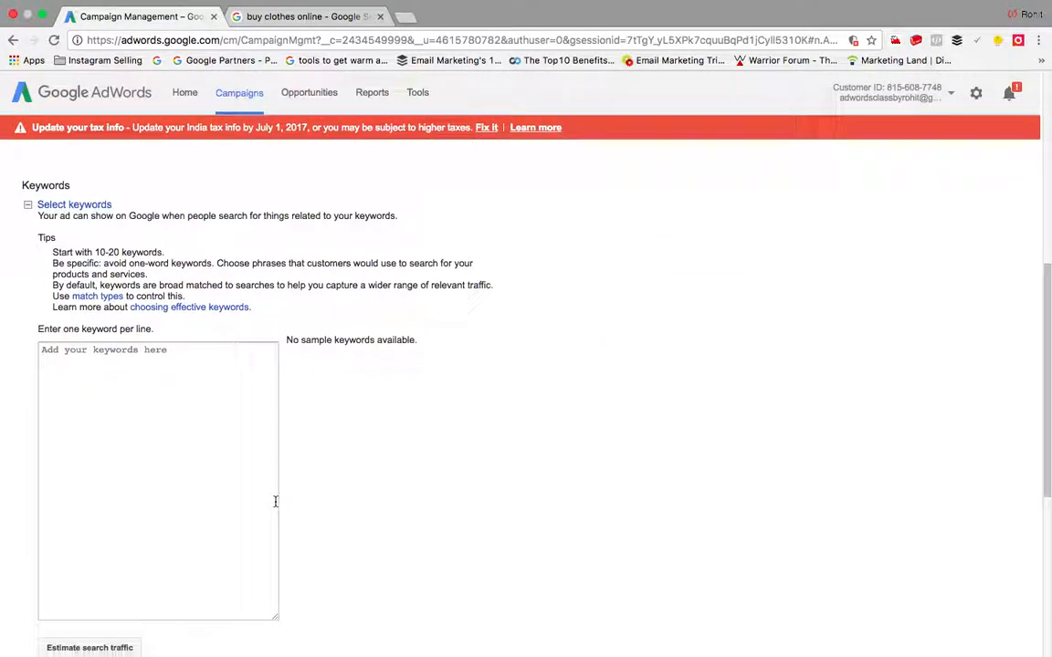
pyautogui.click(178, 409)
pyautogui.scroll(-5, 178, 409)
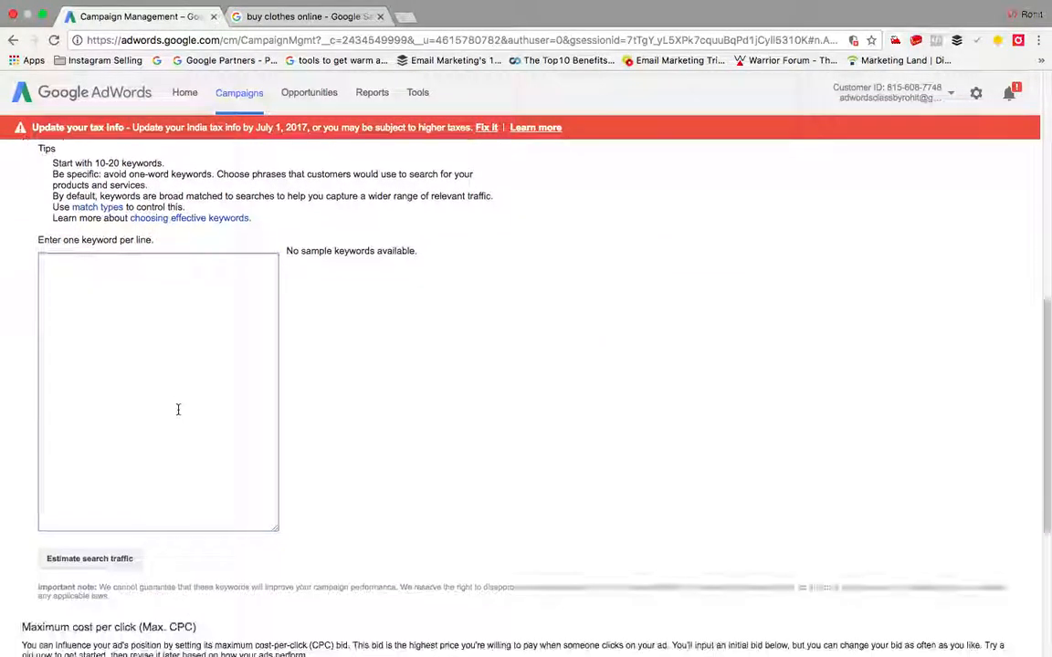
pyautogui.scroll(3, 178, 413)
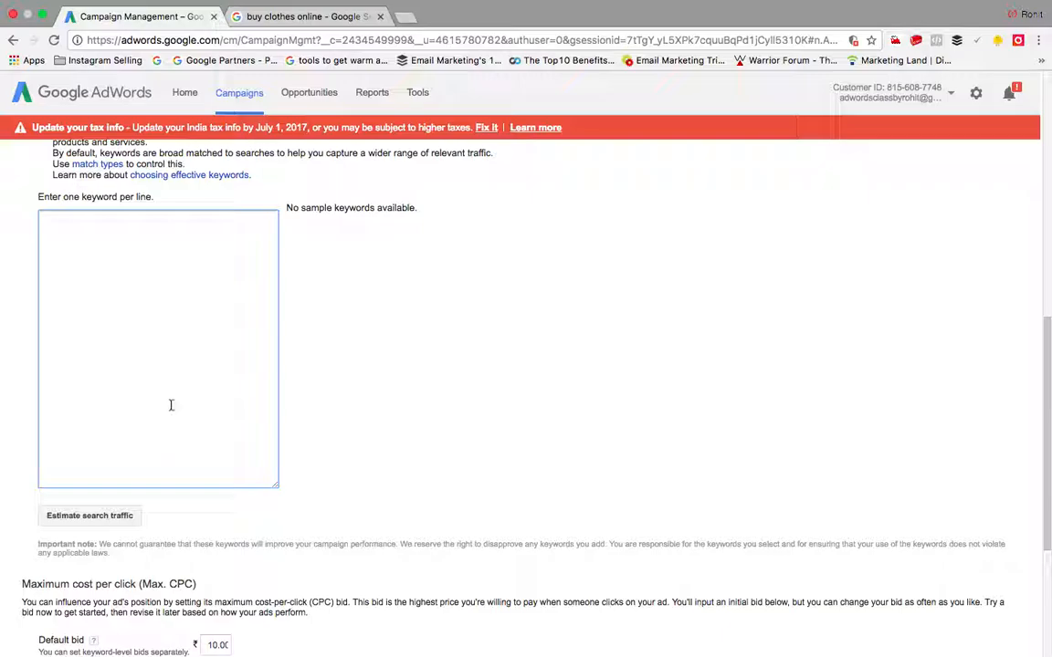
pyautogui.scroll(2, 169, 403)
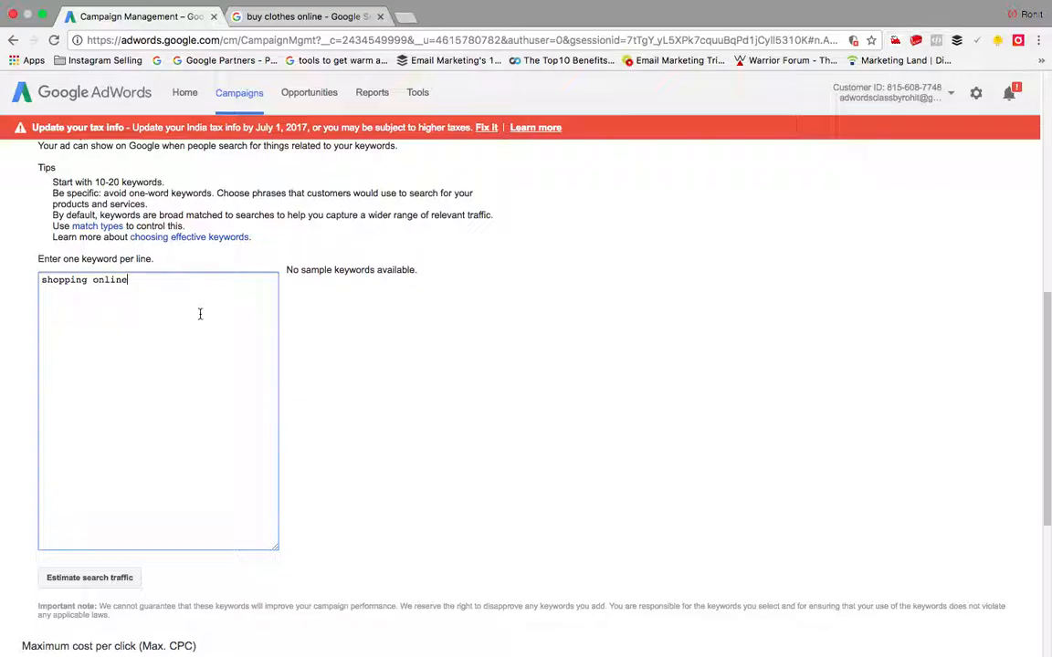
pyautogui.scroll(-5, 193, 378)
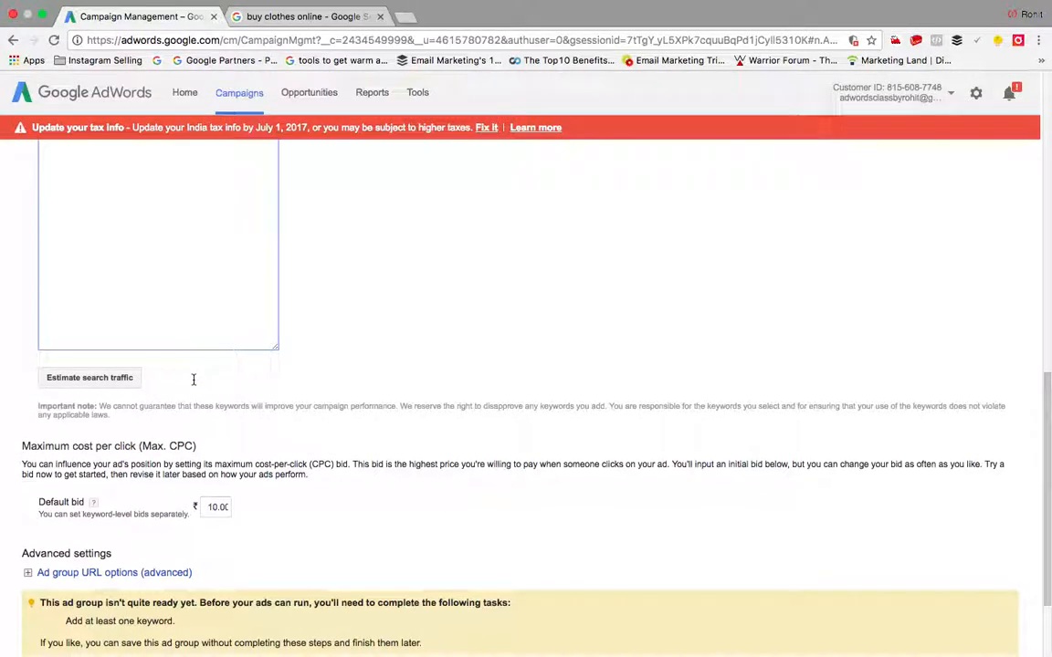
pyautogui.scroll(3, 170, 356)
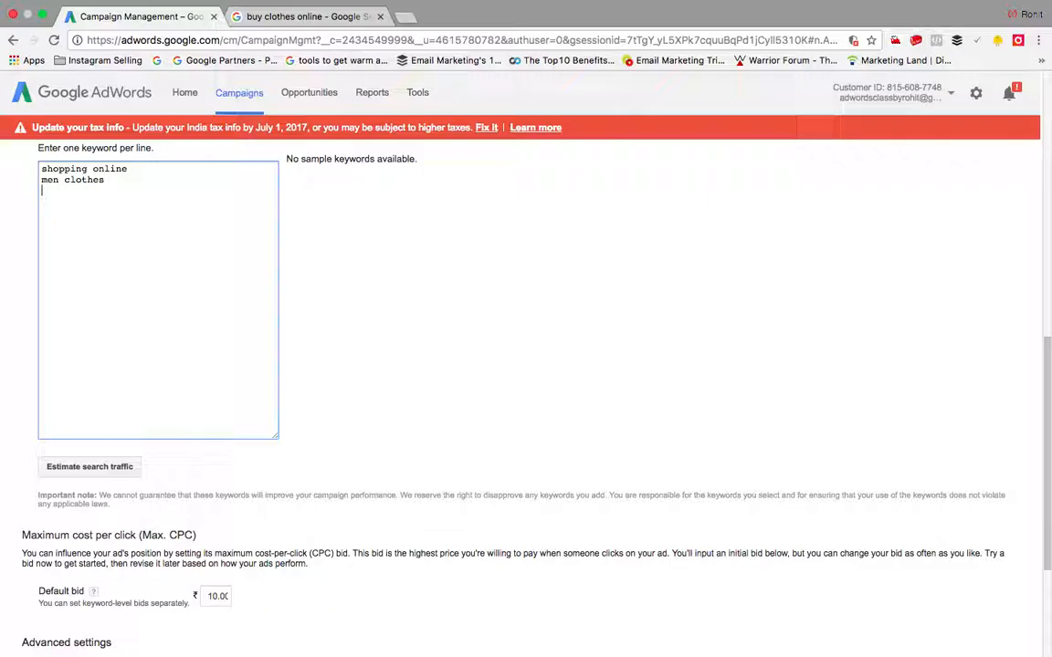
pyautogui.write('buy')
pyautogui.write('sh')
pyautogui.write("op online'")
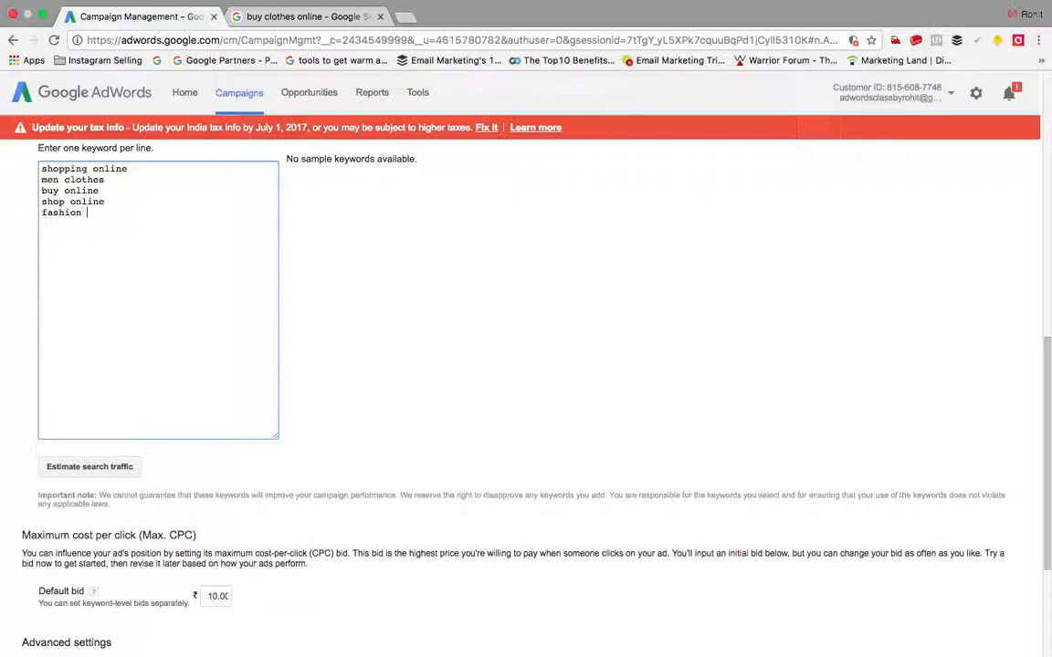
pyautogui.write('fashion clothes')
# Step: Estimate search traffic for the five keywords and save the ad group
pyautogui.scroll(-5, 176, 343)
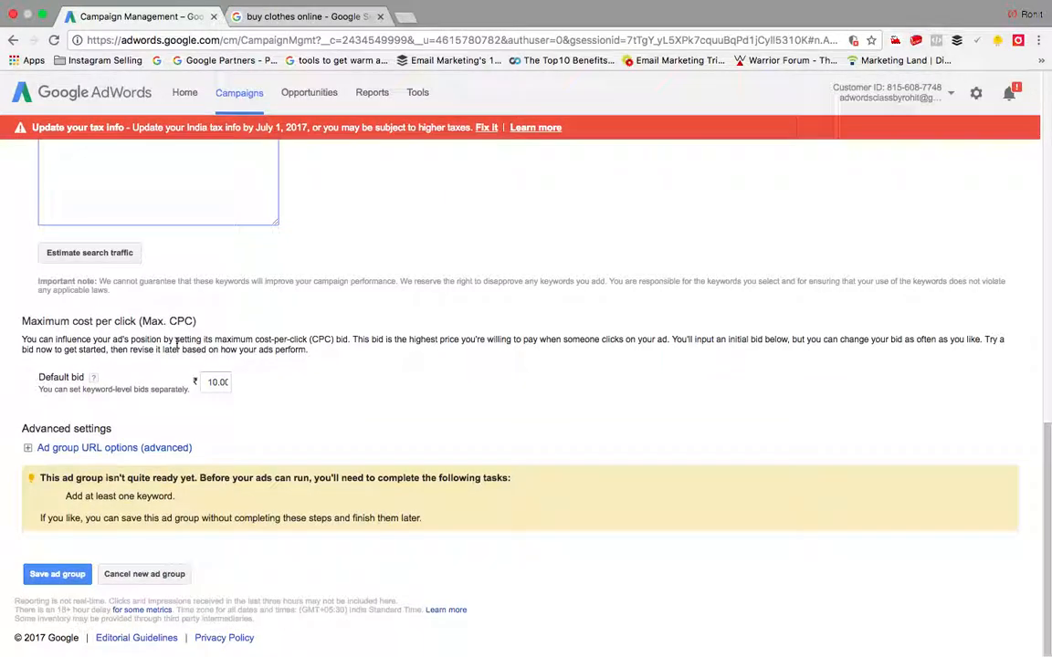
pyautogui.click(118, 253)
pyautogui.scroll(8, 271, 238)
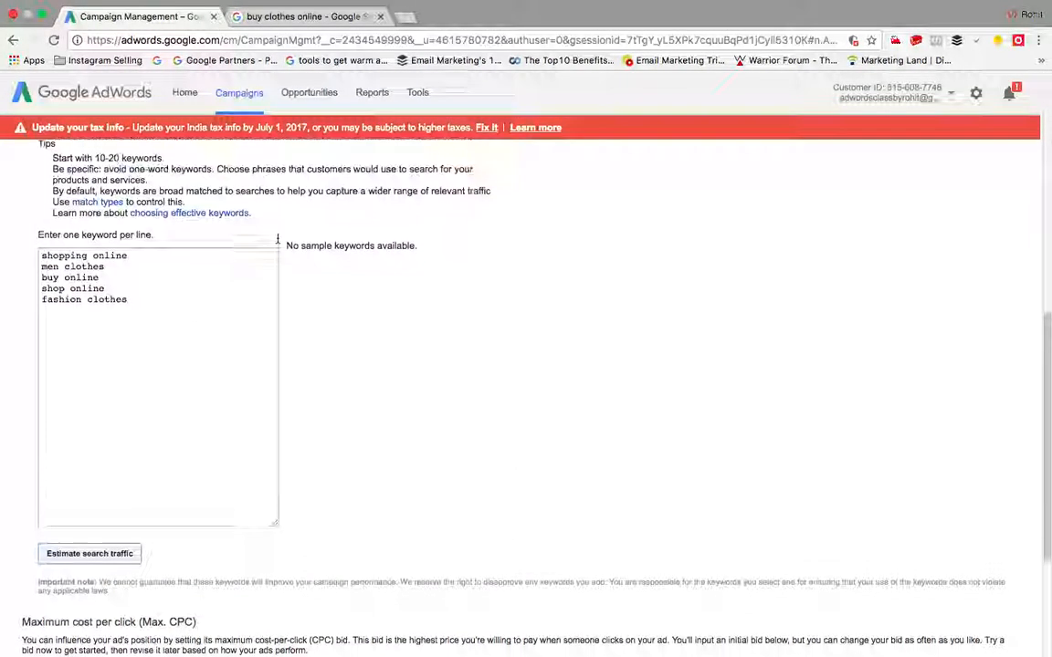
pyautogui.scroll(-1, 251, 314)
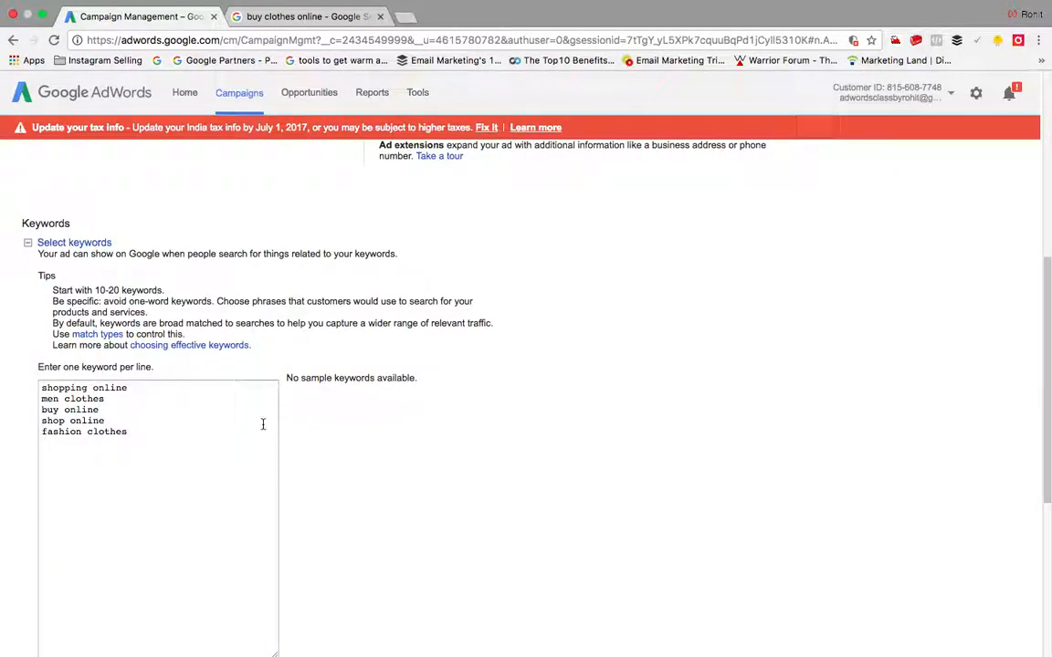
pyautogui.scroll(-10, 263, 425)
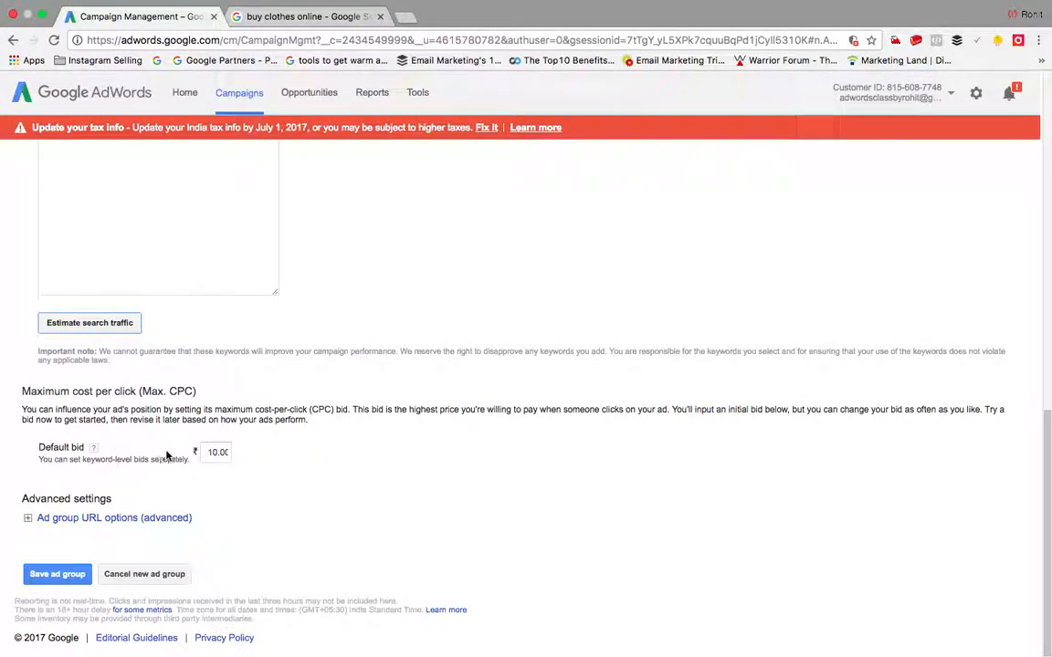
pyautogui.click(87, 573)
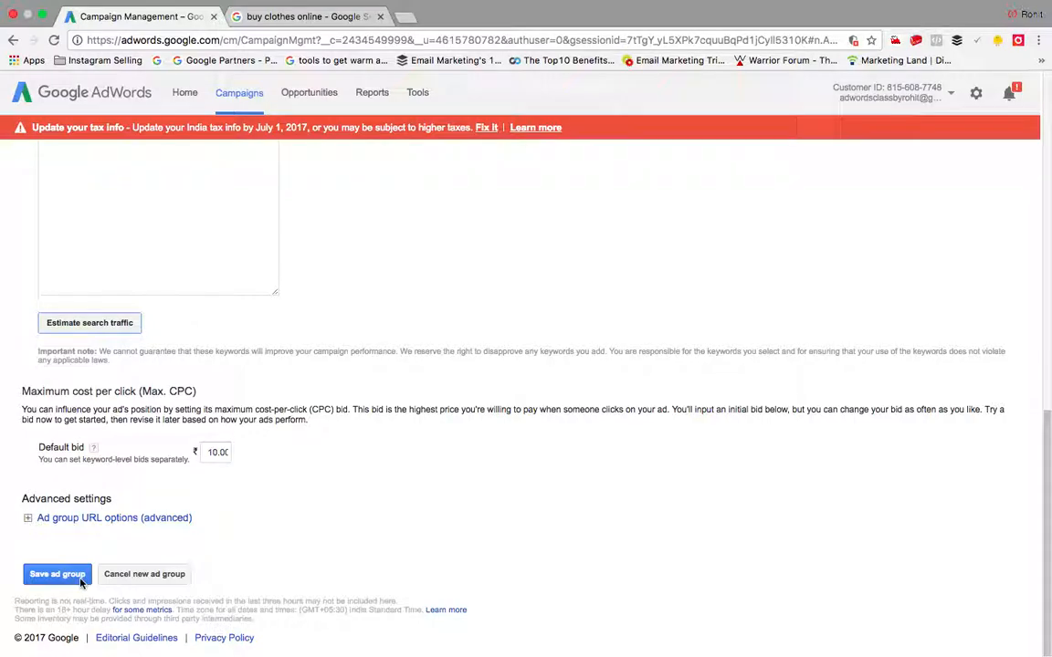
# Step: Save the ad group, then raise Max. CPC to ₹28.68 for shop online and ₹16.74 for buy online
pyautogui.click(58, 577)
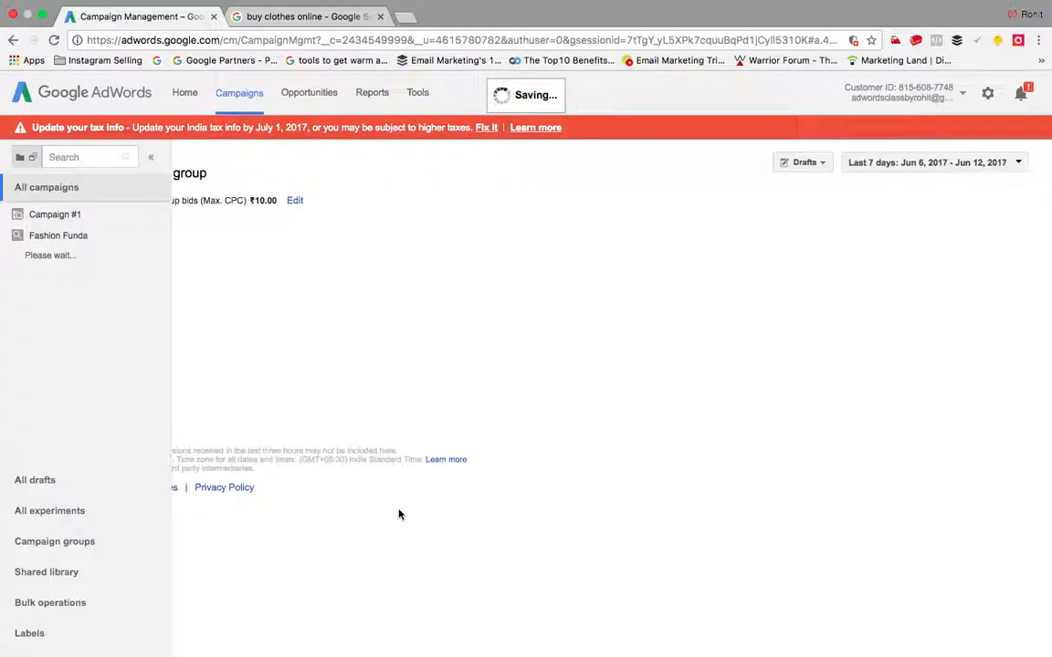
pyautogui.scroll(-3, 411, 413)
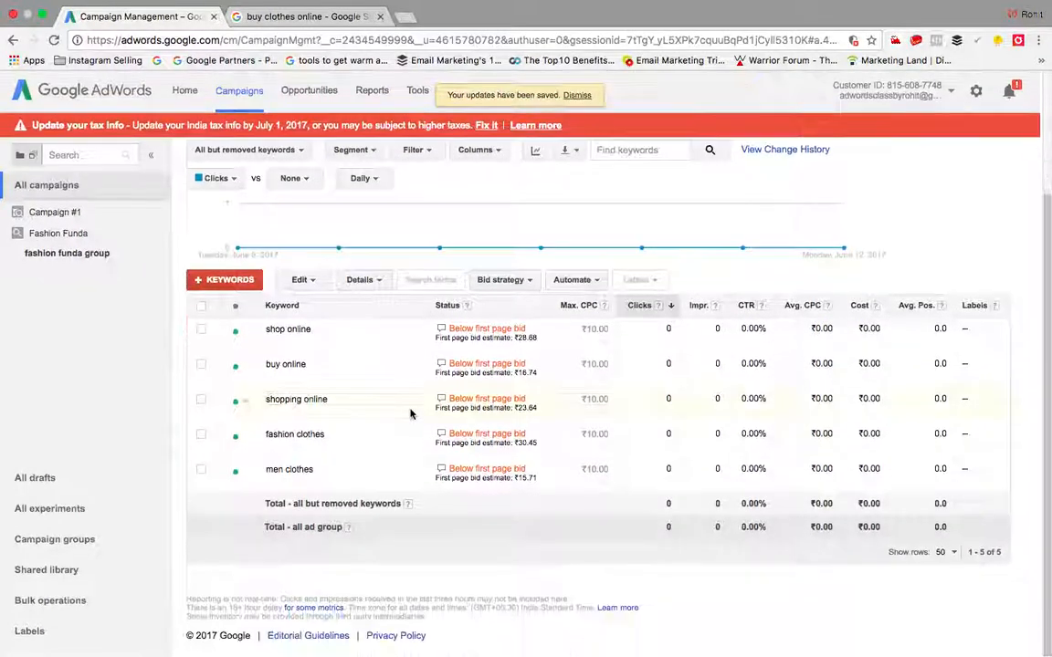
pyautogui.scroll(3, 340, 318)
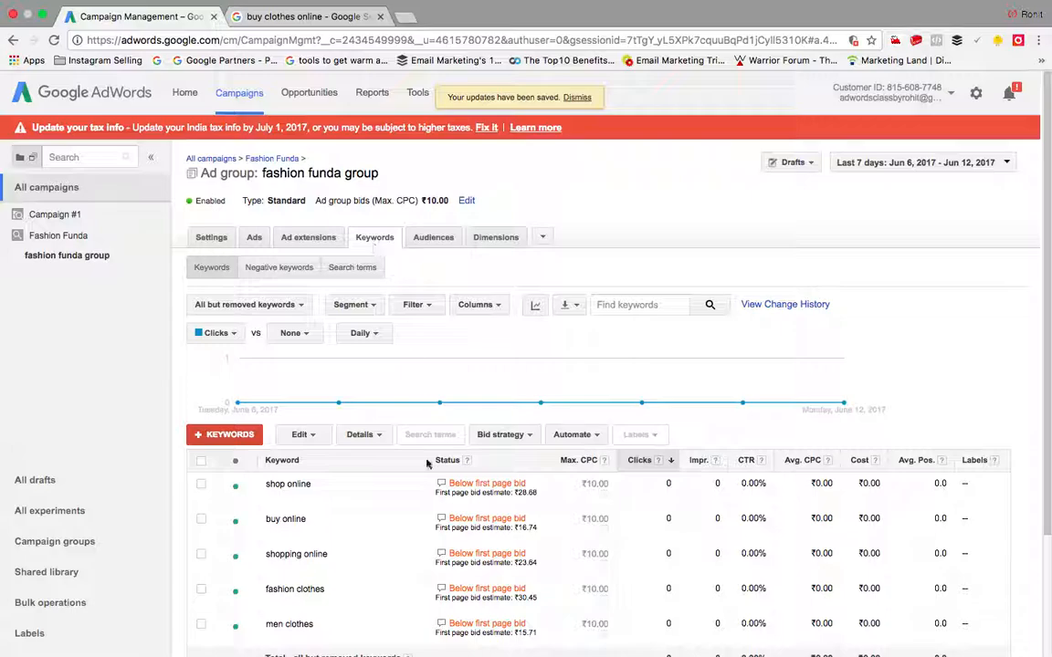
pyautogui.scroll(-3, 441, 487)
pyautogui.moveTo(441, 331)
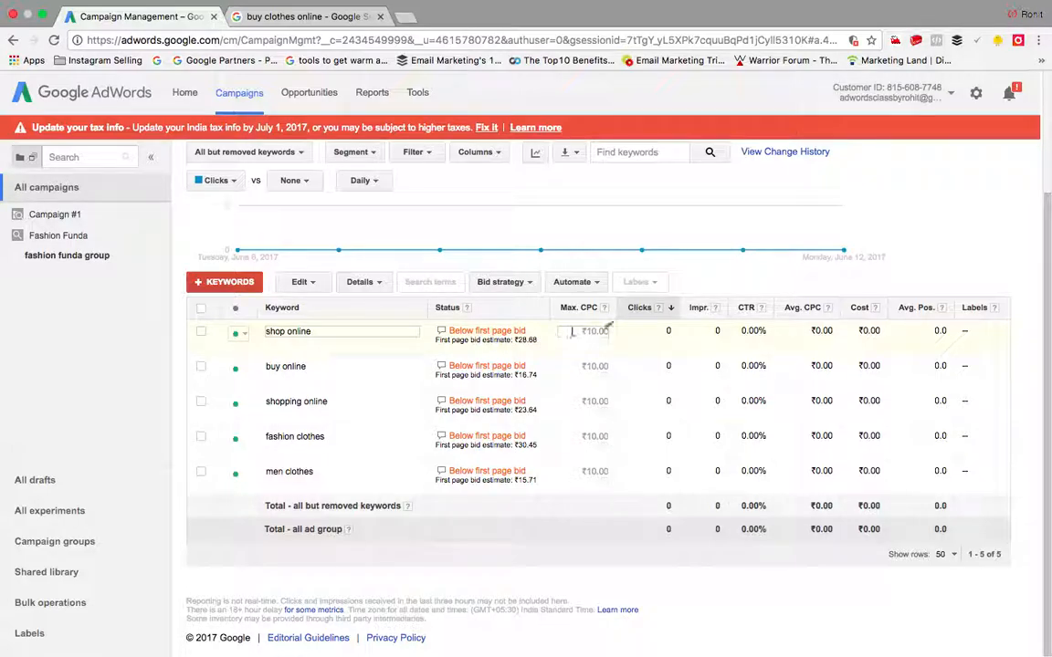
pyautogui.click(573, 332)
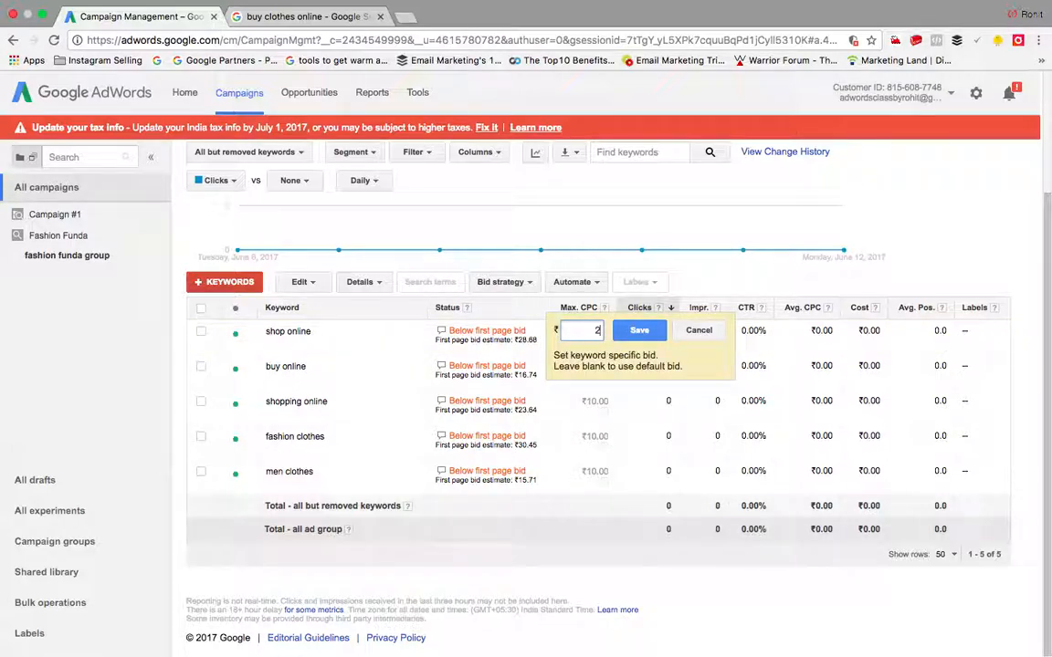
pyautogui.write('28.68')
pyautogui.click(653, 334)
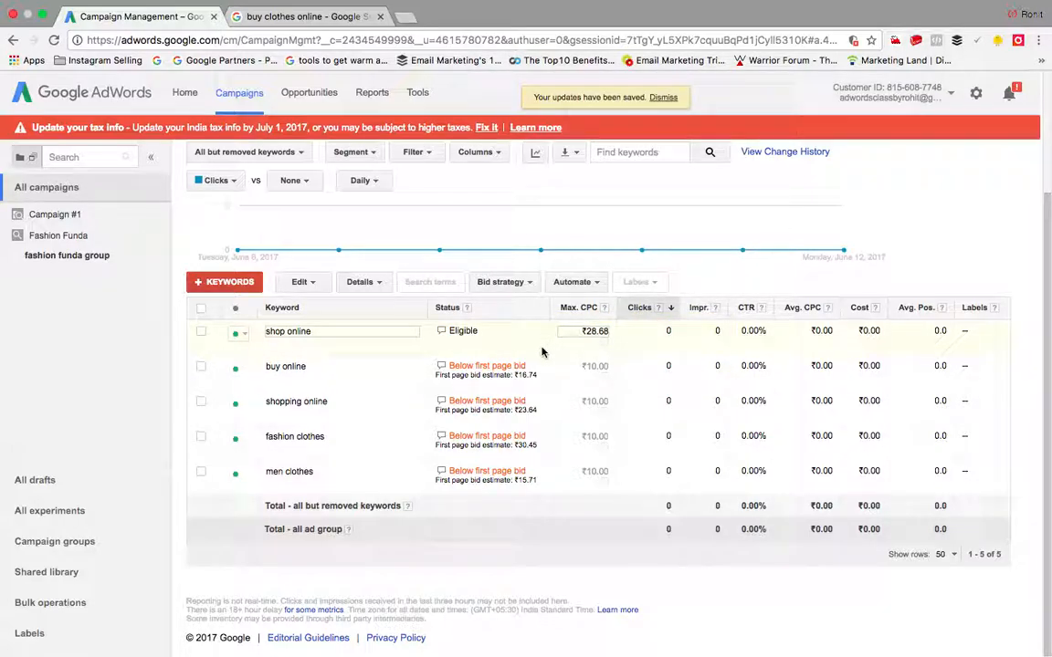
pyautogui.click(591, 368)
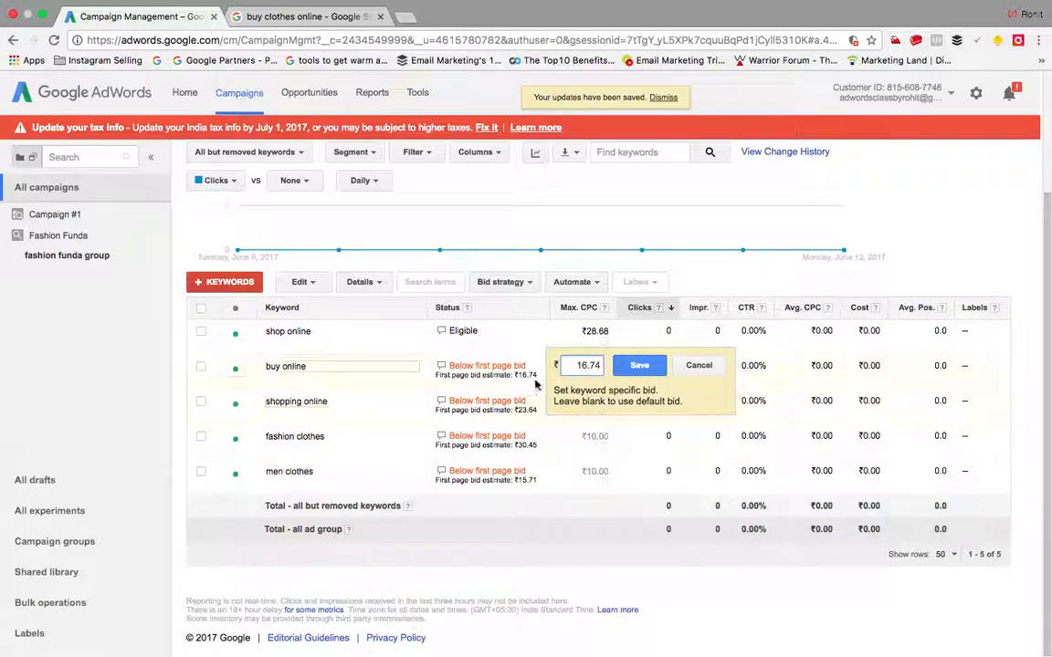
pyautogui.press('Return')
# Step: View the group's Ads tab showing the 'Buy best clothes online' ad under review
pyautogui.scroll(3, 432, 335)
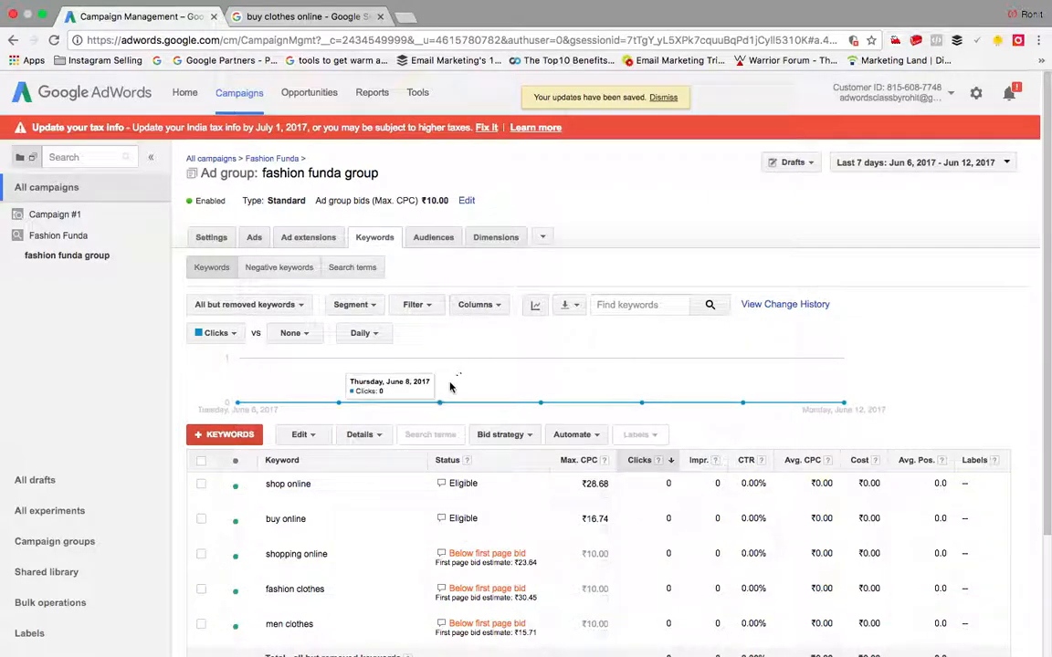
pyautogui.click(255, 240)
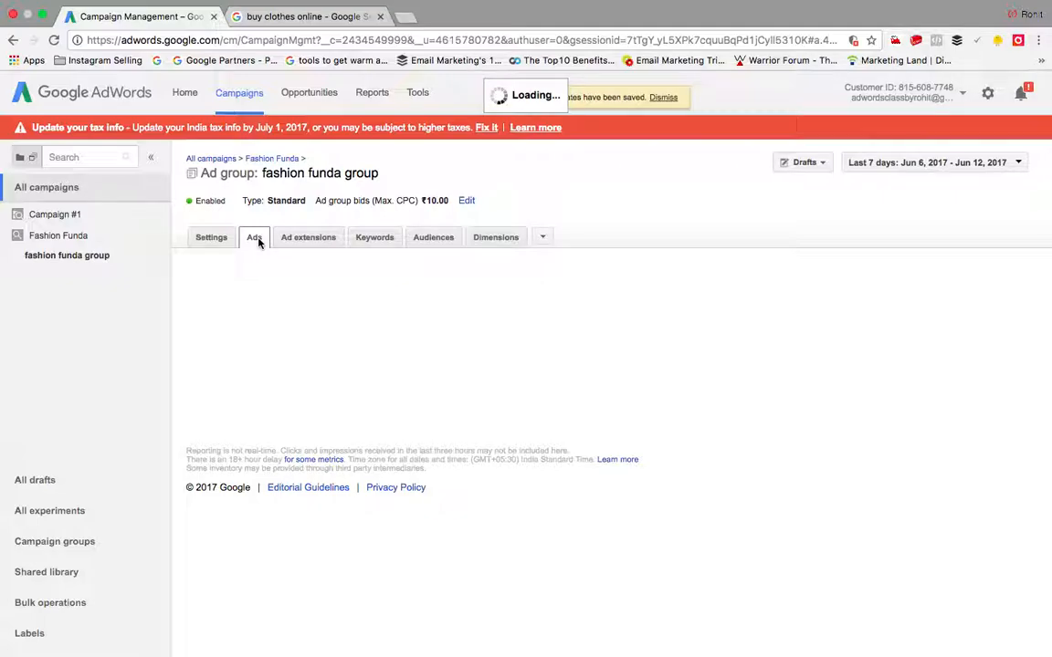
pyautogui.scroll(-1, 329, 411)
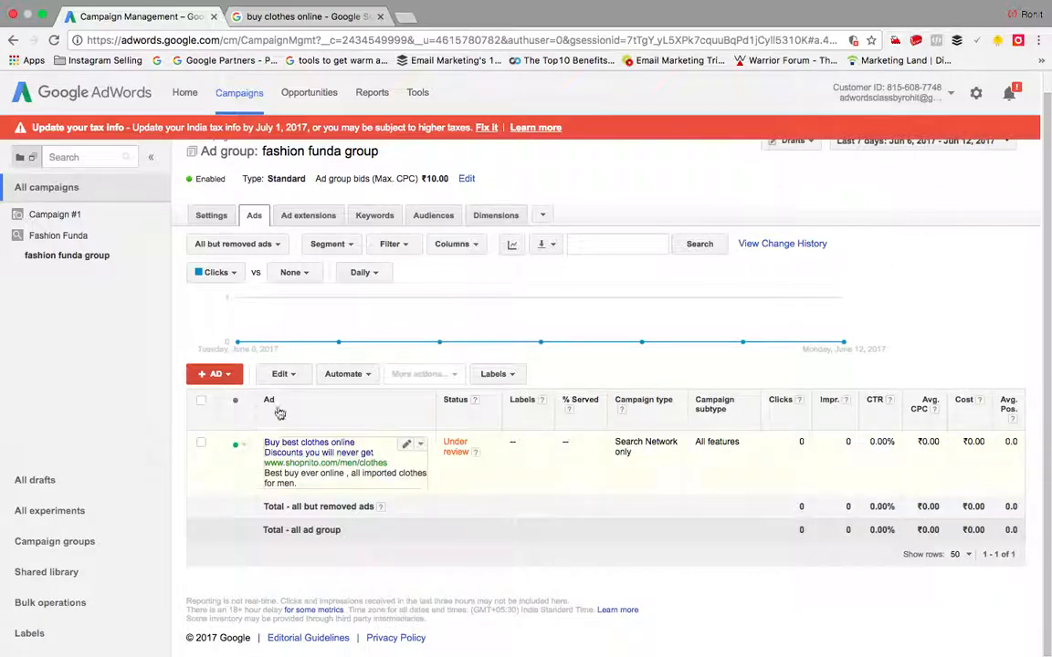
# Step: Open Billing & payments showing ₹0.00 credit, and close the 'buy clothes online' browser tab
pyautogui.click(952, 97)
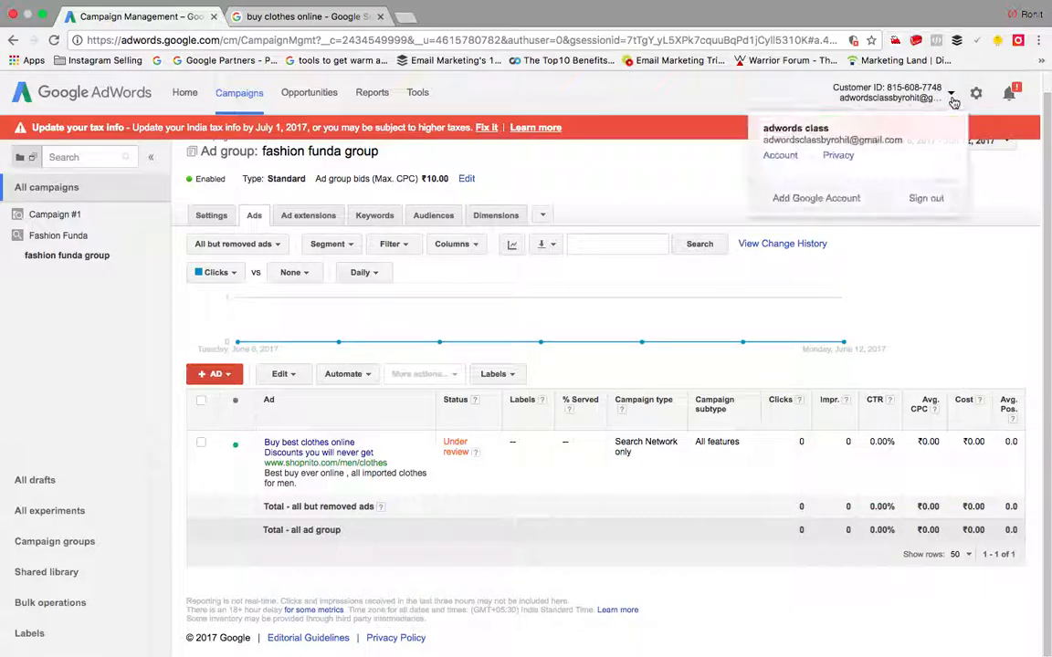
pyautogui.click(977, 96)
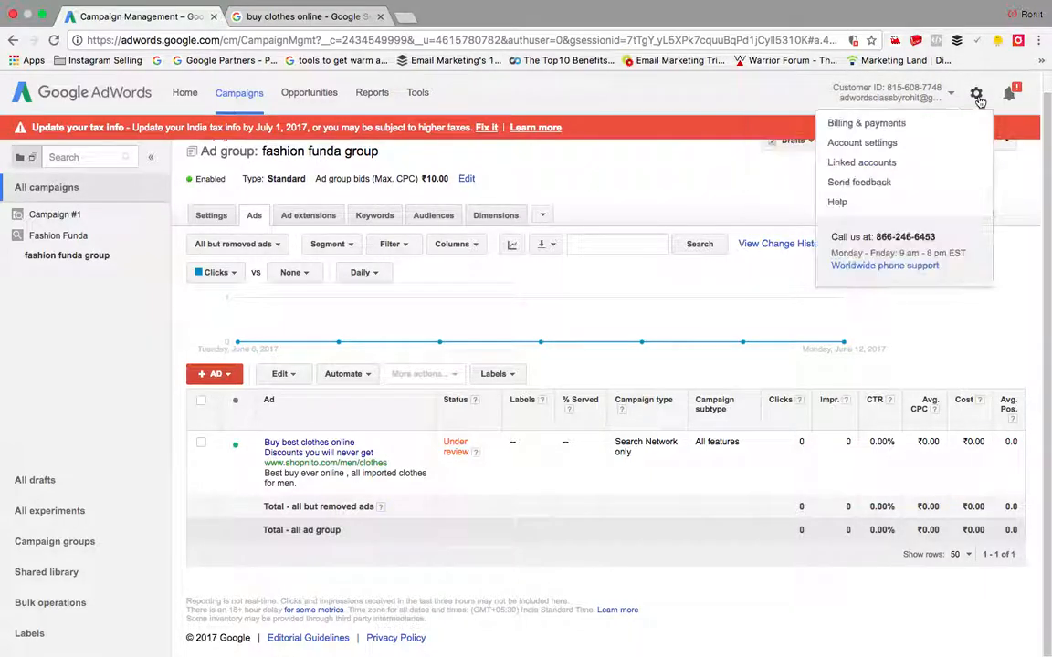
pyautogui.click(875, 124)
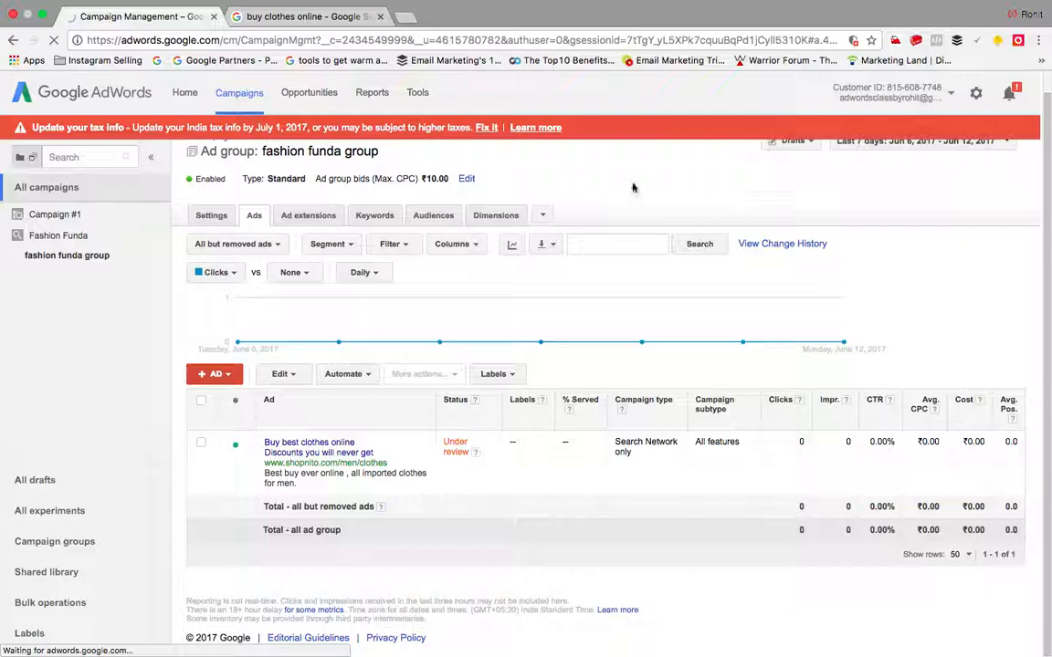
pyautogui.click(344, 26)
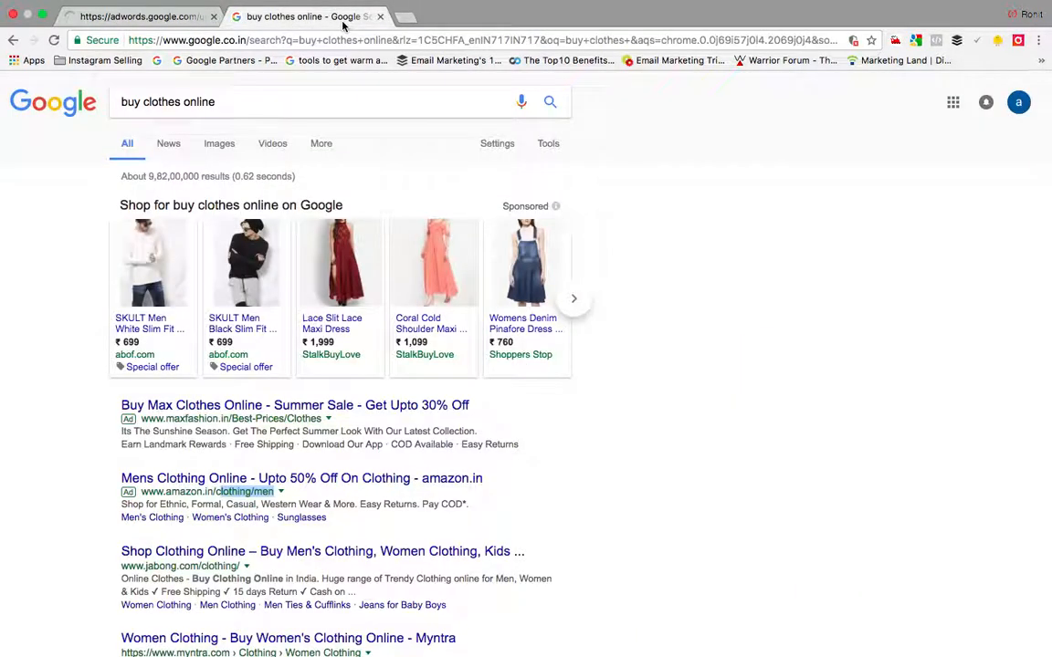
pyautogui.click(380, 16)
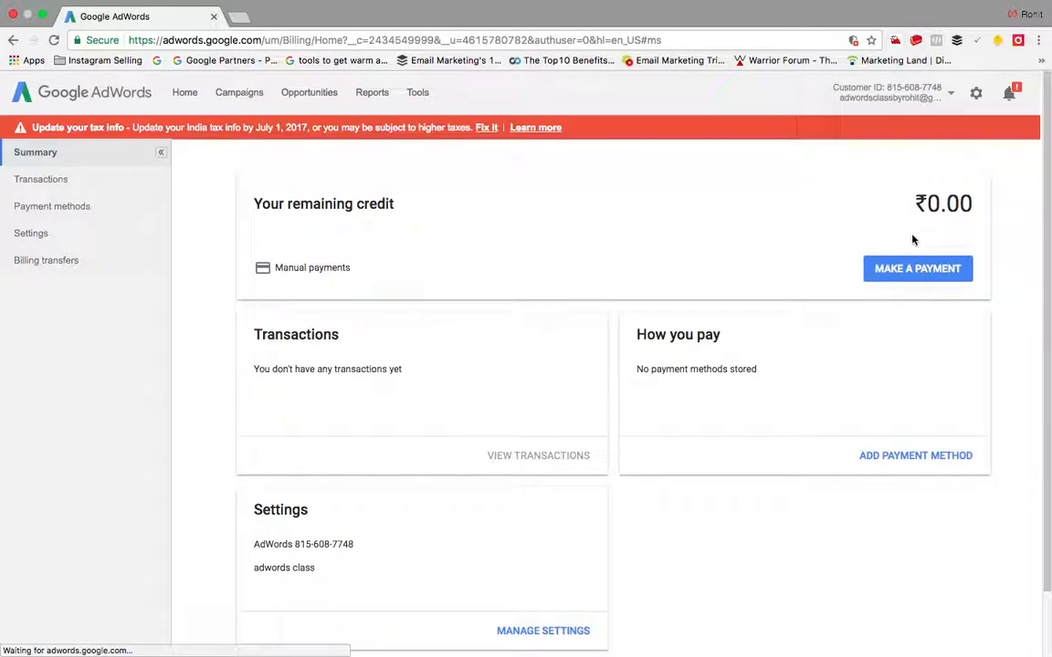
# Step: Cancel the payment without paying and return to the All campaigns list
pyautogui.click(916, 268)
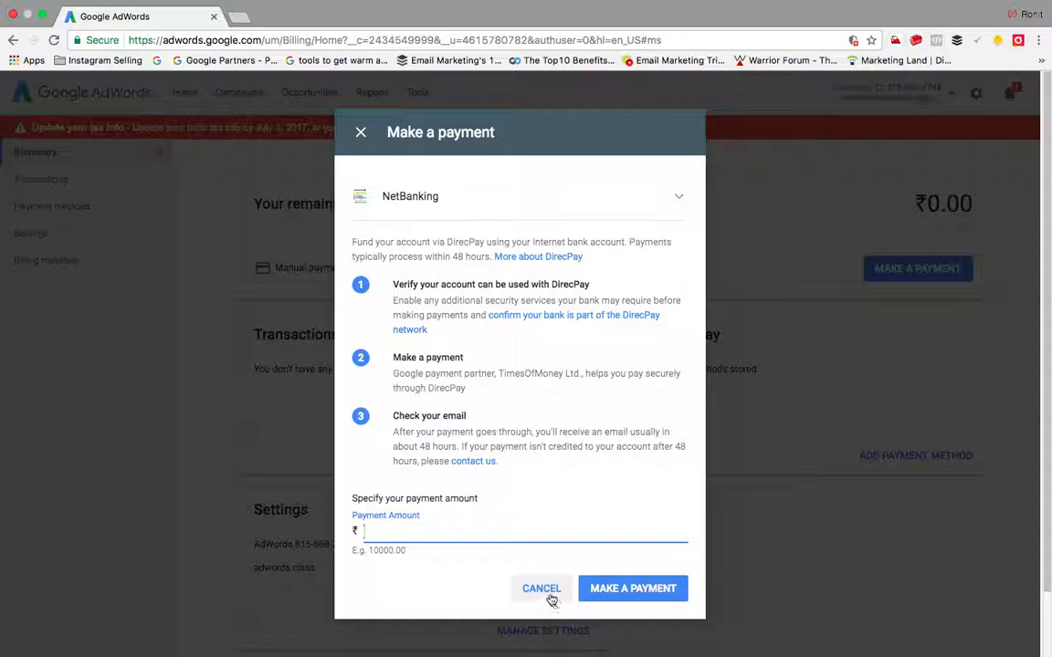
pyautogui.click(547, 591)
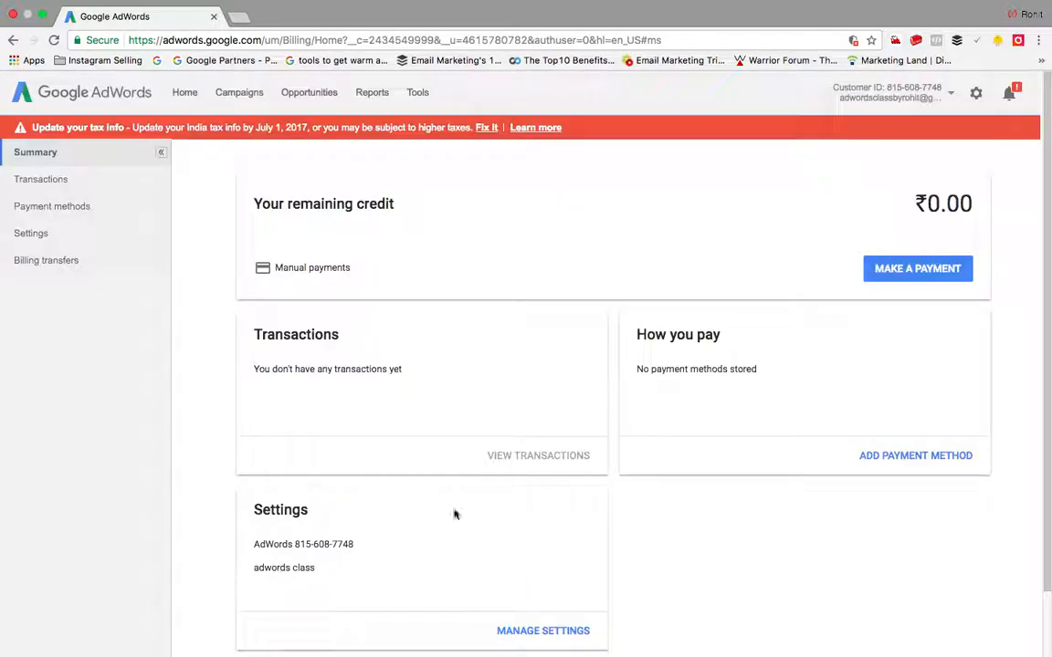
pyautogui.click(235, 93)
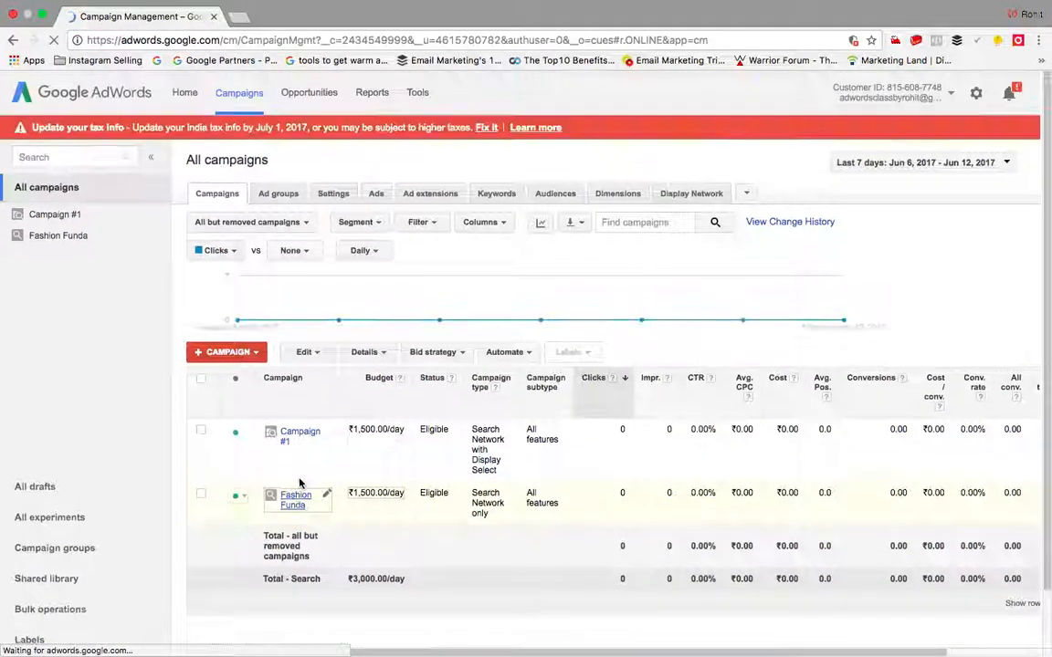
# Step: Go to the fashion funda group's Ads tab in the Fashion Funda campaign and open the + AD menu
pyautogui.click(295, 499)
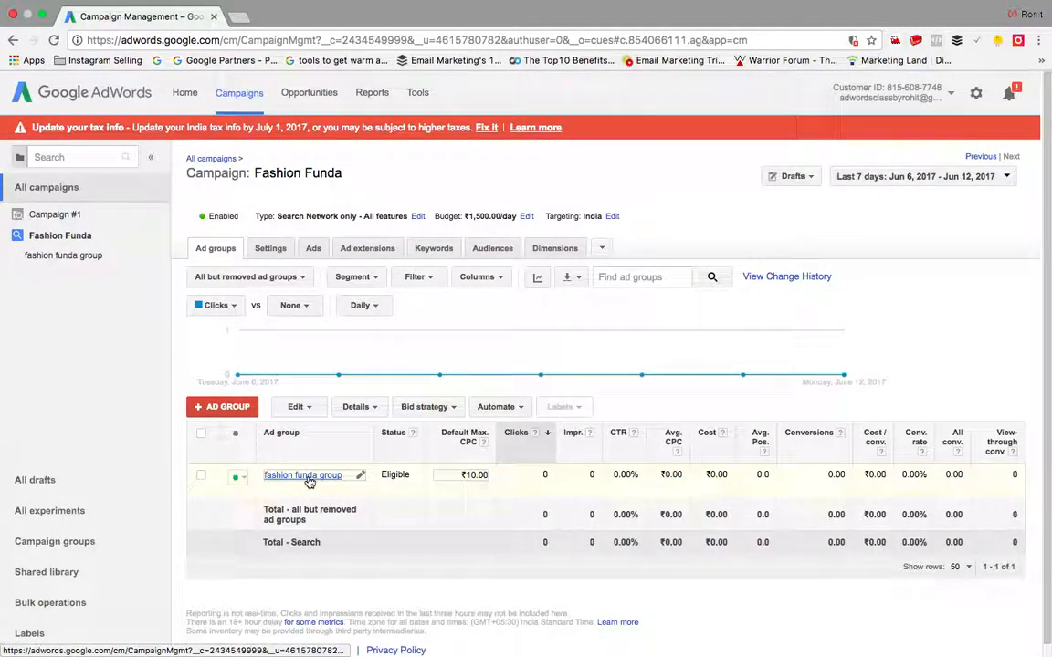
pyautogui.click(228, 408)
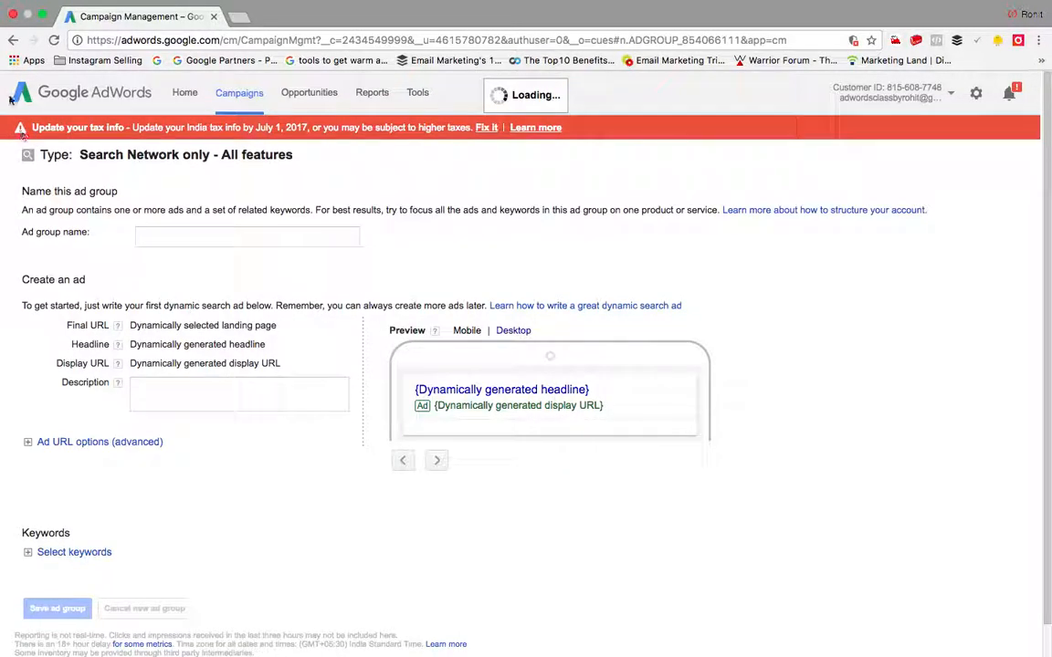
pyautogui.click(12, 40)
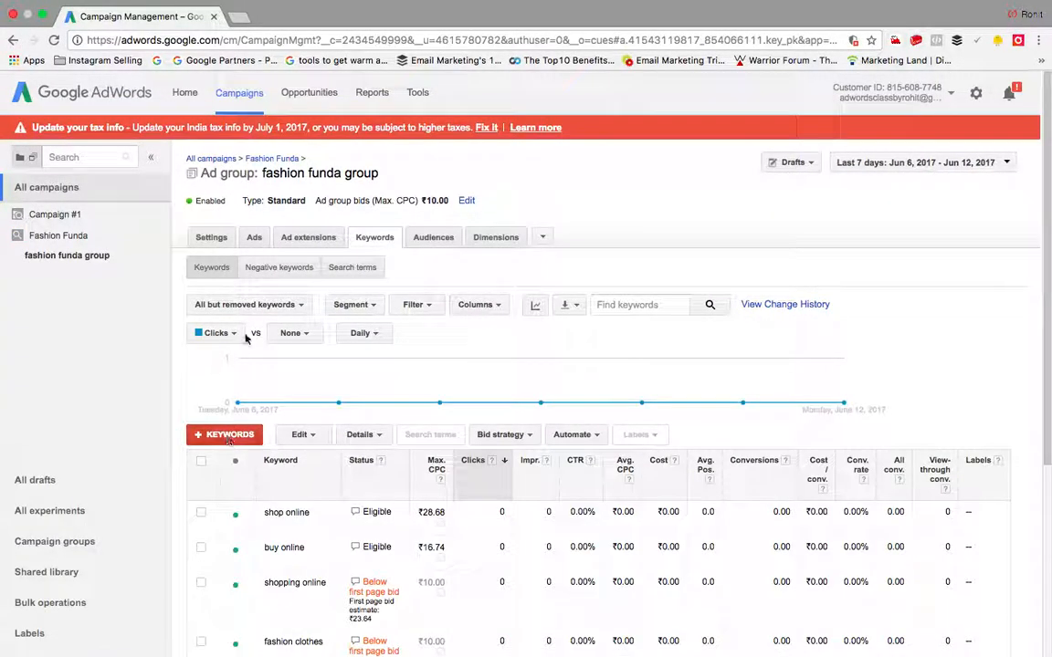
pyautogui.click(255, 239)
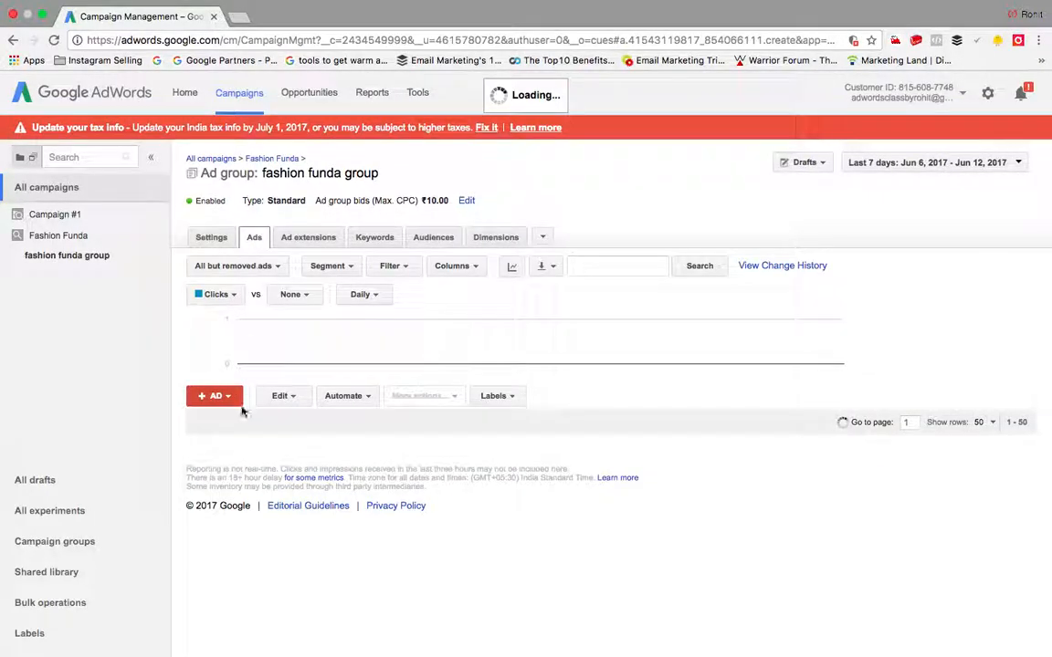
pyautogui.click(227, 398)
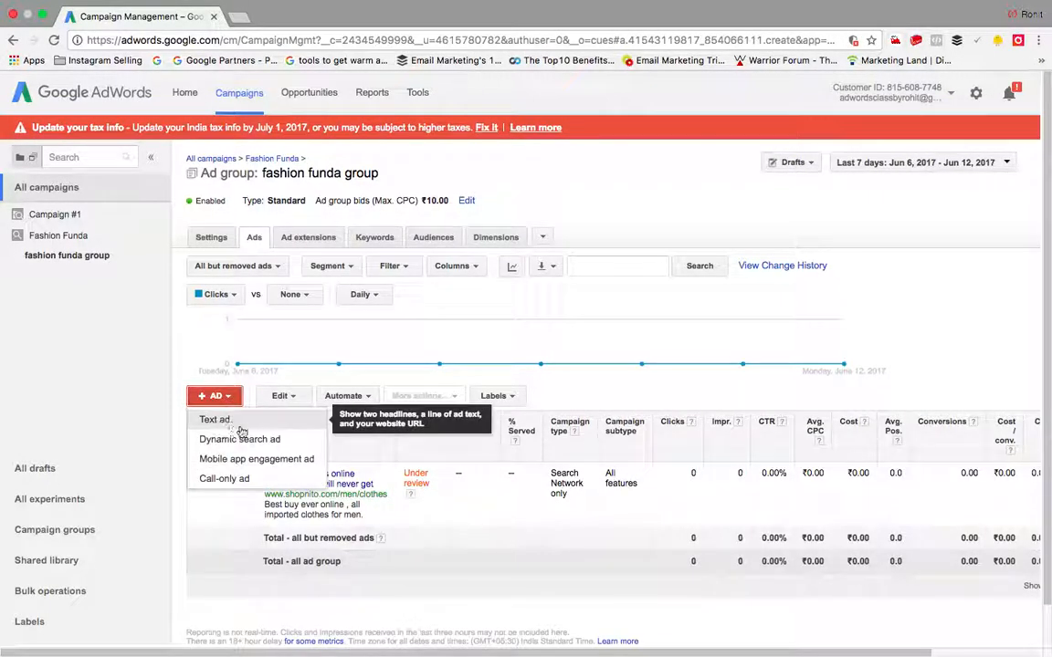
pyautogui.click(216, 420)
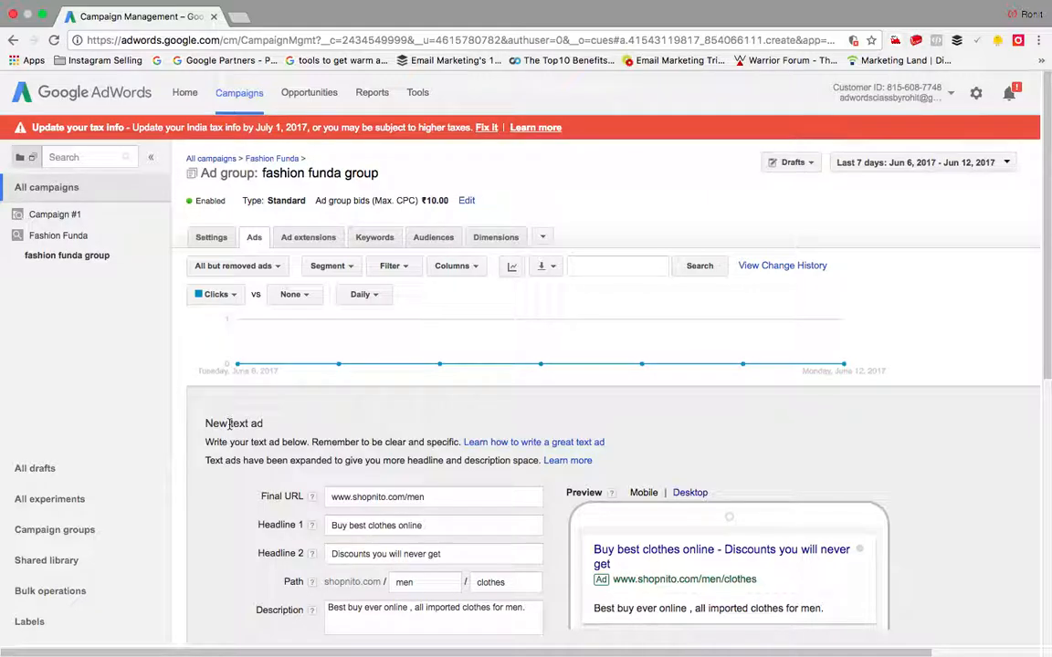
pyautogui.moveTo(699, 336)
pyautogui.click(951, 94)
pyautogui.click(928, 198)
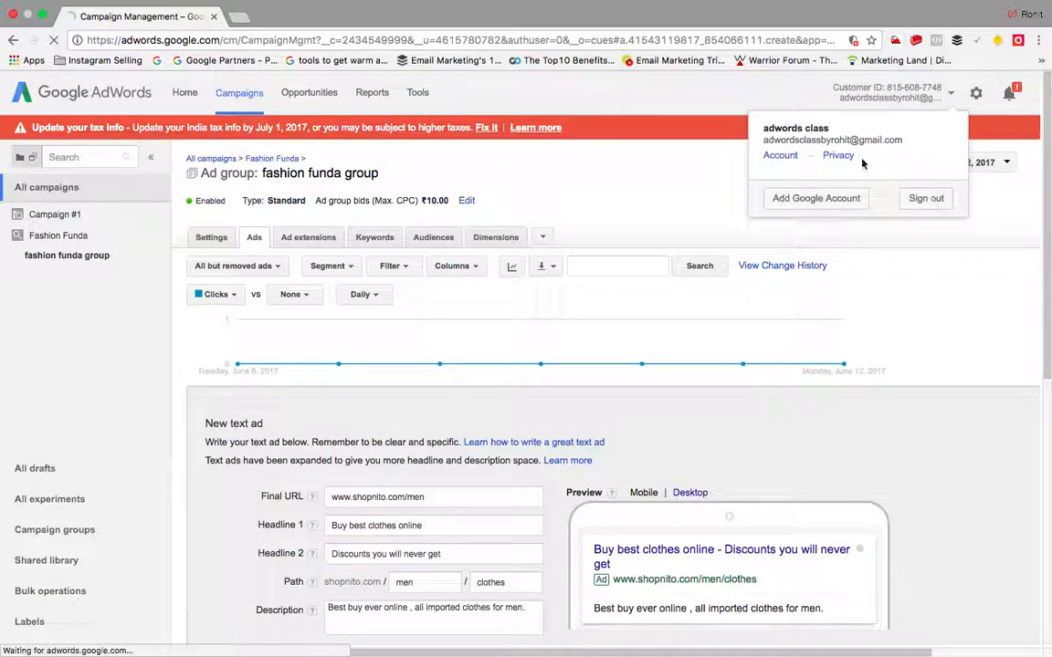